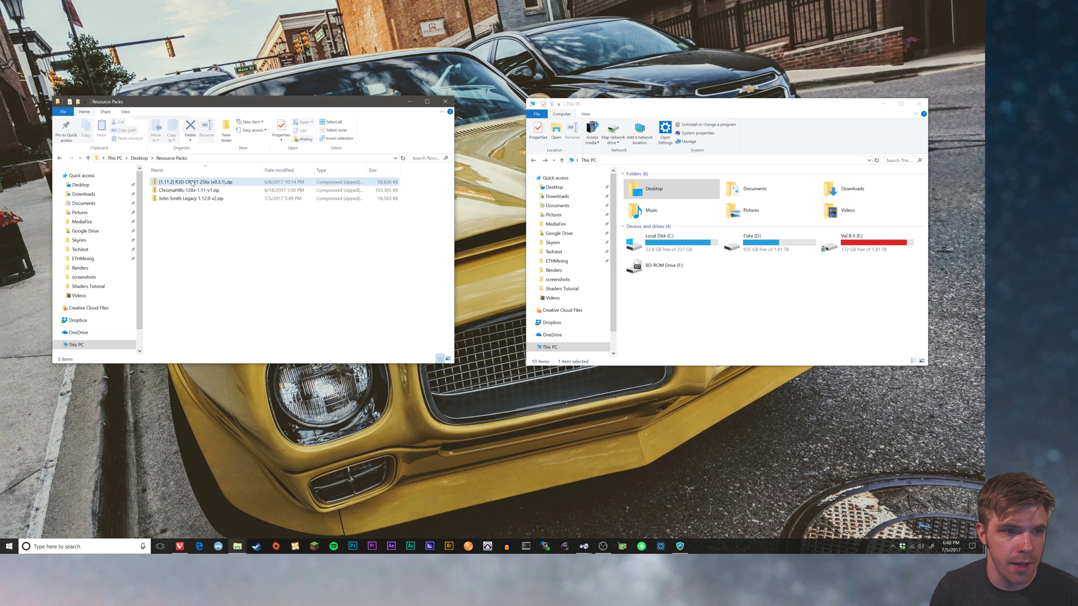
click(178, 194)
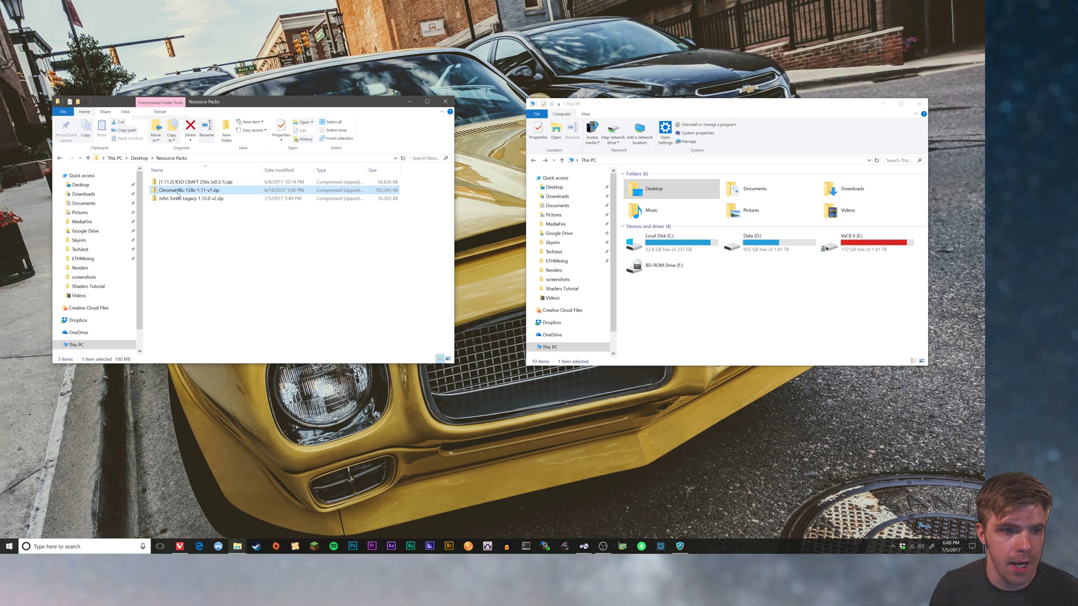
click(178, 223)
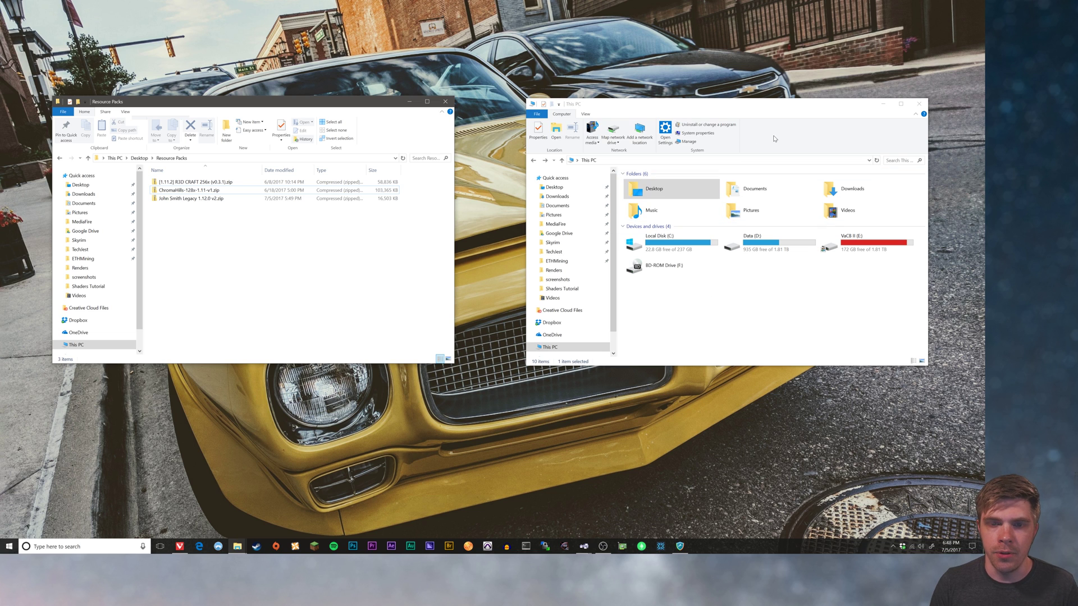
Go to the %appdata% folder in the File Explorer window showing This PC.
click(642, 160)
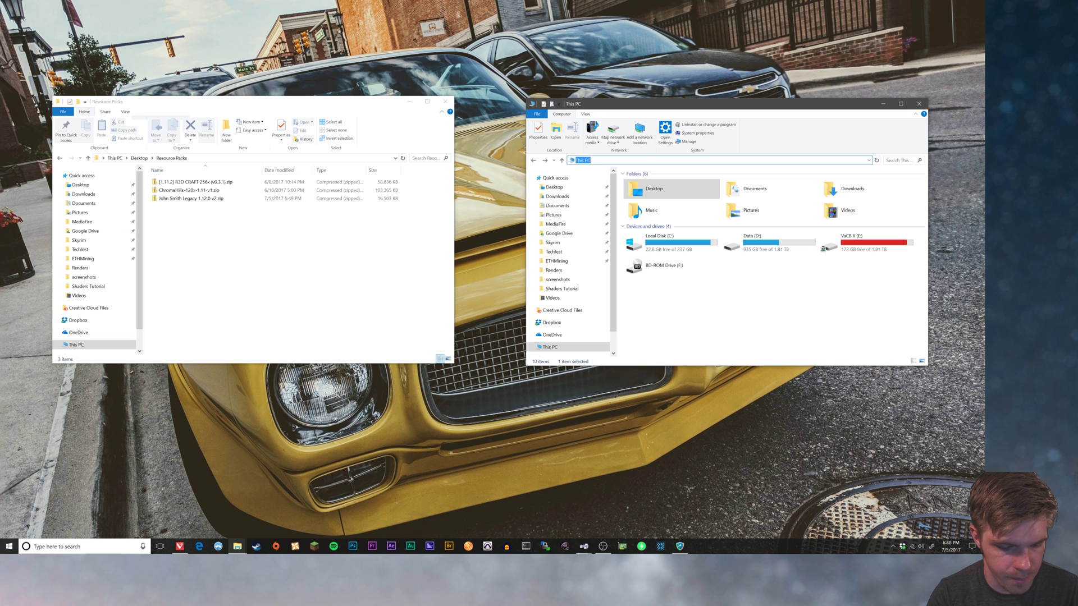
text(%)
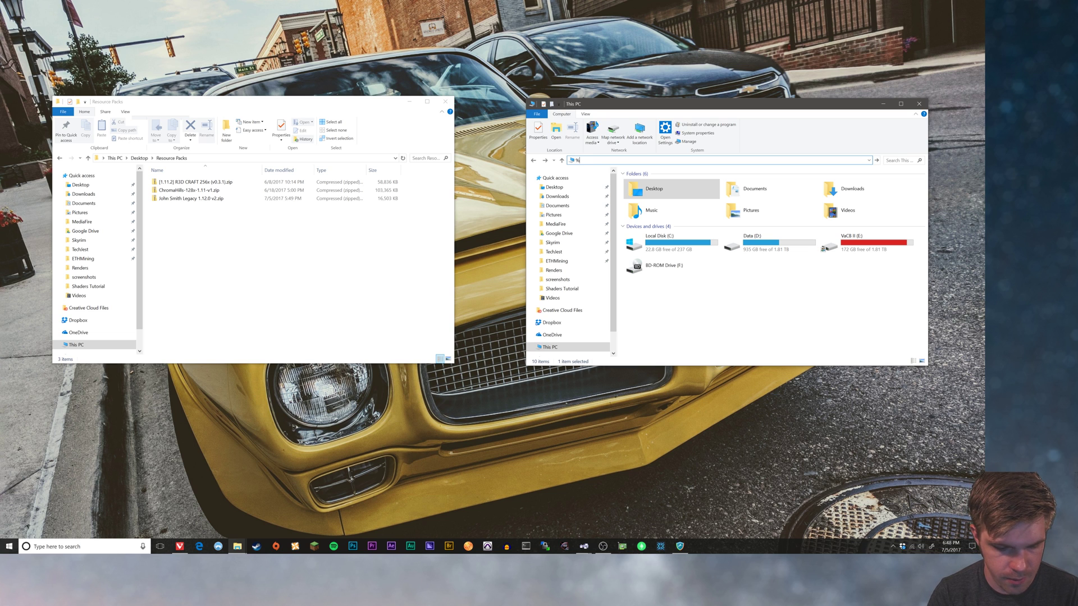
text(appdata)
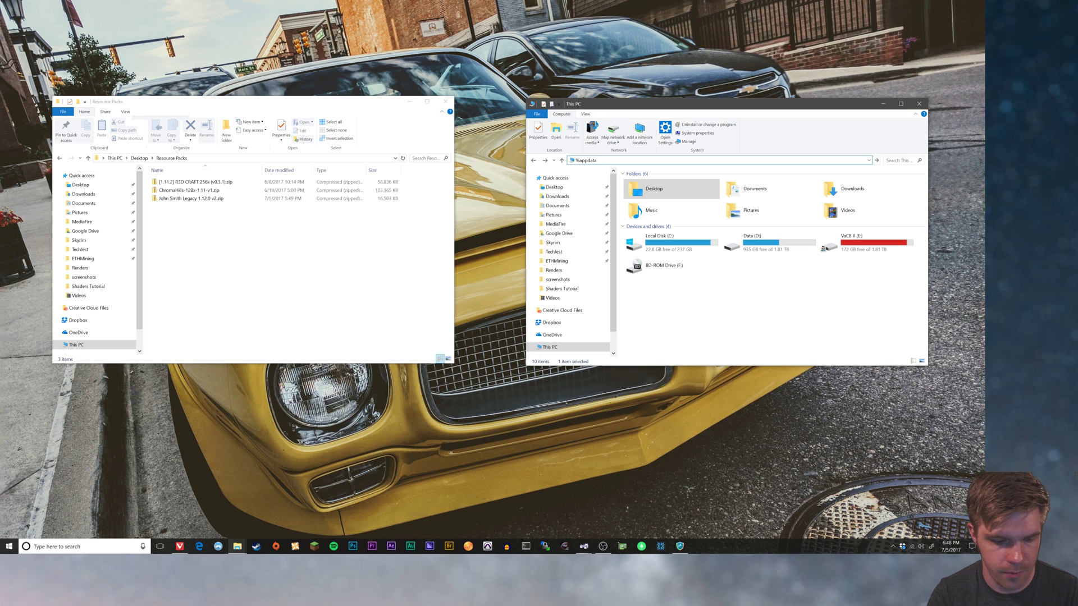
text(%)
key(Return)
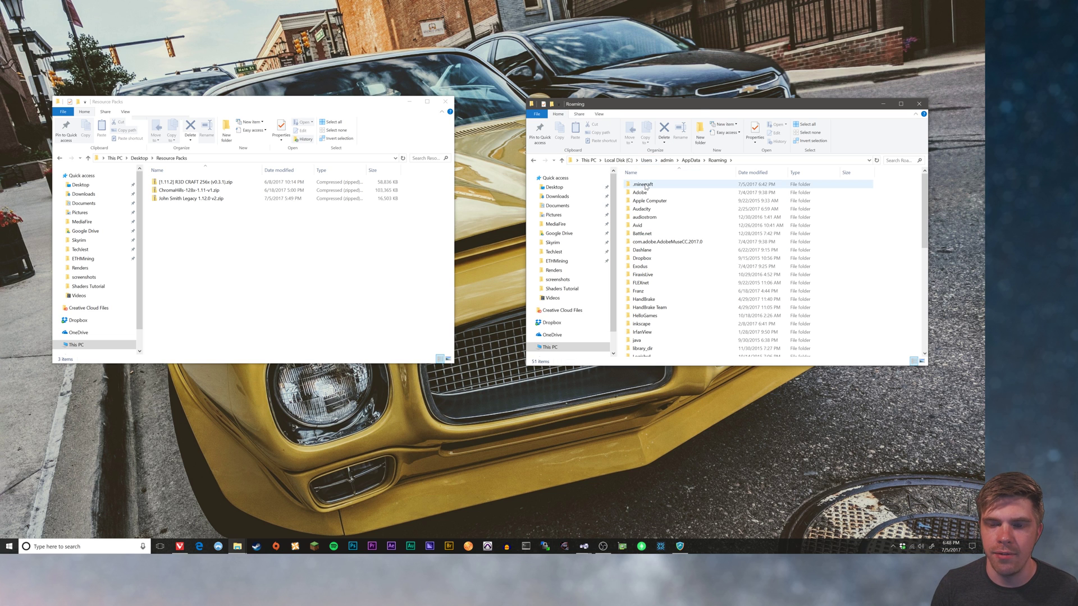
Open .minecraft's resourcepacks folder and move the R3D CRAFT, ChromaHills and John Smith Legacy zip files into it from the desktop Resource Packs folder.
double_click(646, 187)
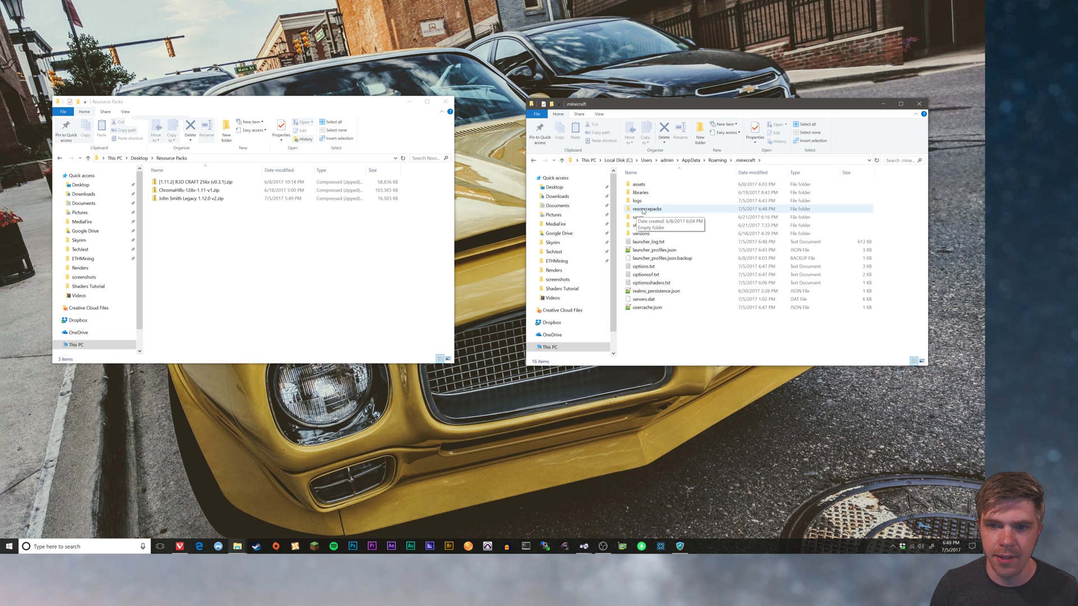
double_click(643, 210)
drag(204, 213, 725, 278)
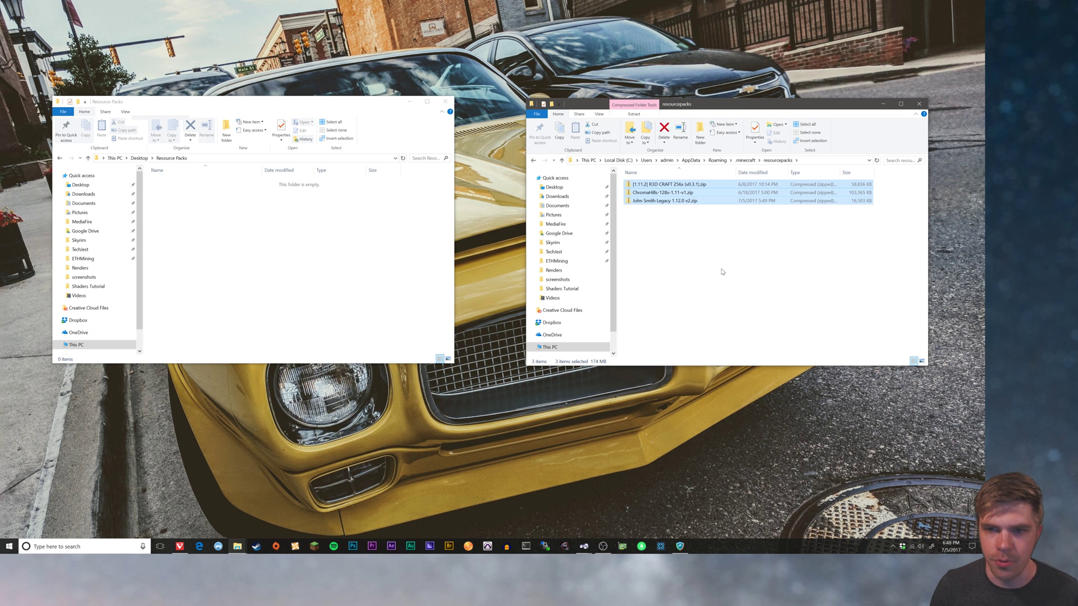
click(670, 245)
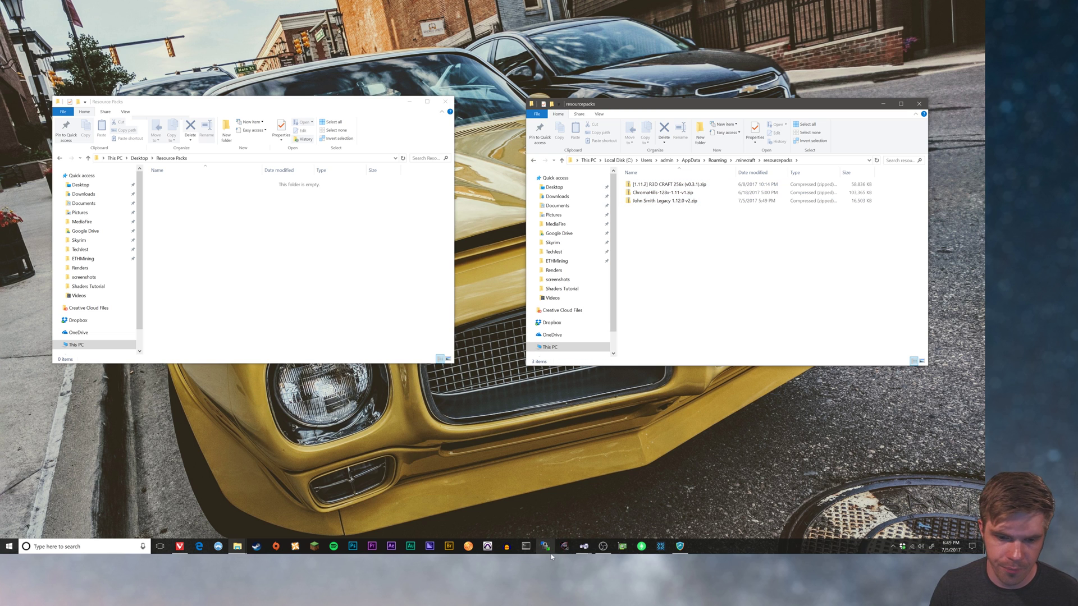
Open the Minecraft Launcher and position its window between the two folder windows.
click(314, 546)
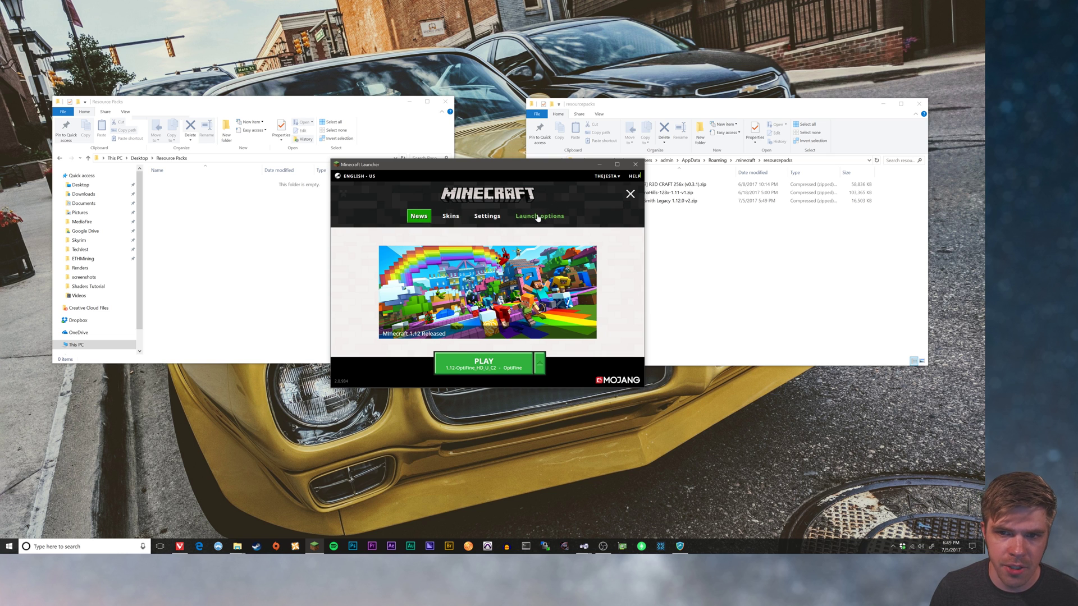
drag(543, 167, 406, 175)
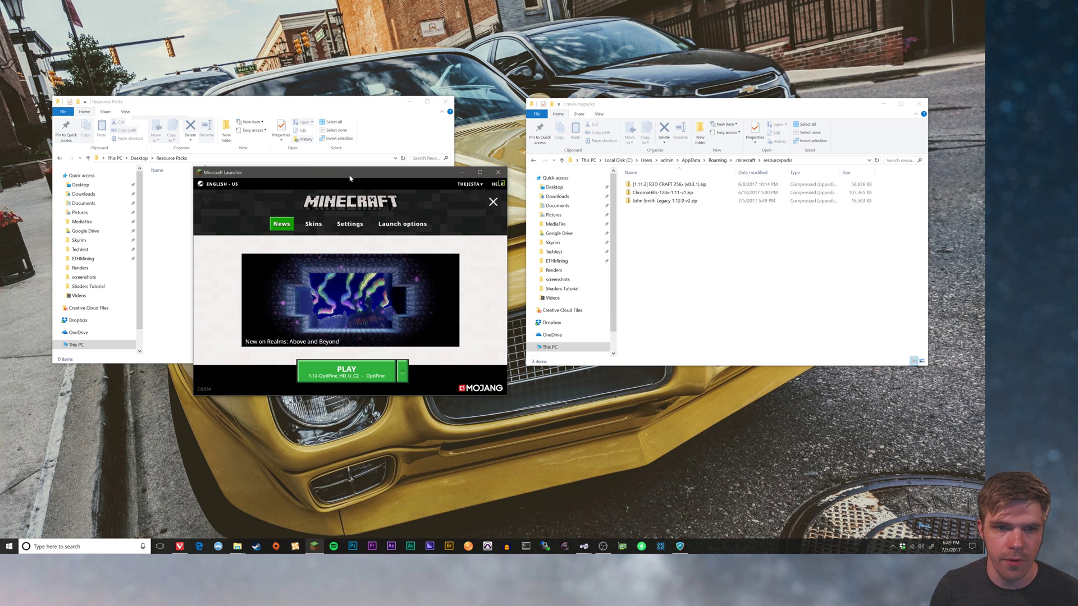
drag(350, 178, 494, 155)
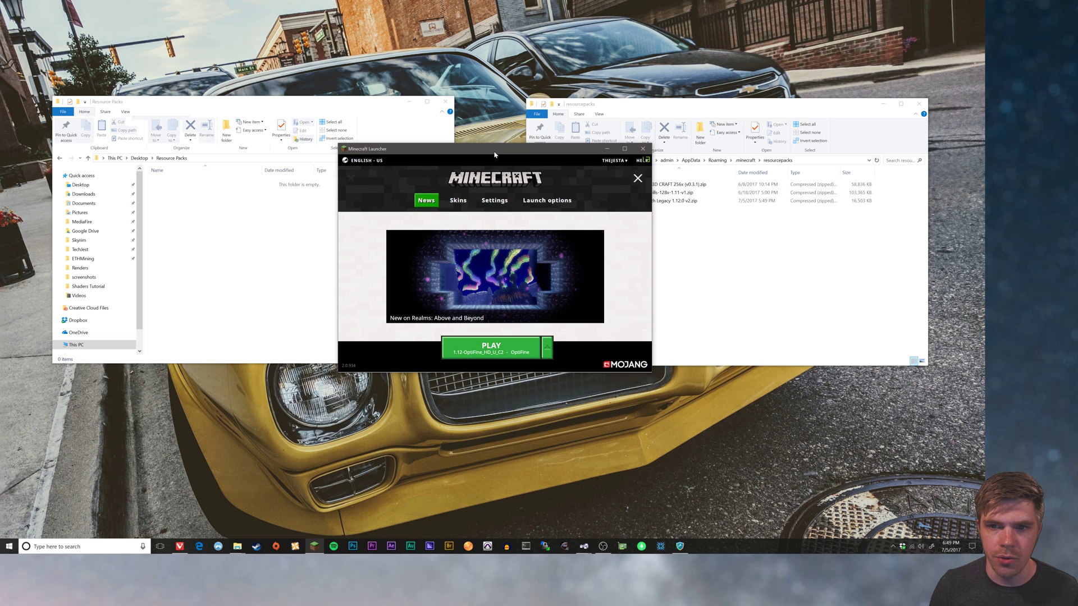
Try a memory allocation of -Xmx8G in the JVM arguments of the Latest release launch profile, and discard the edit.
click(544, 202)
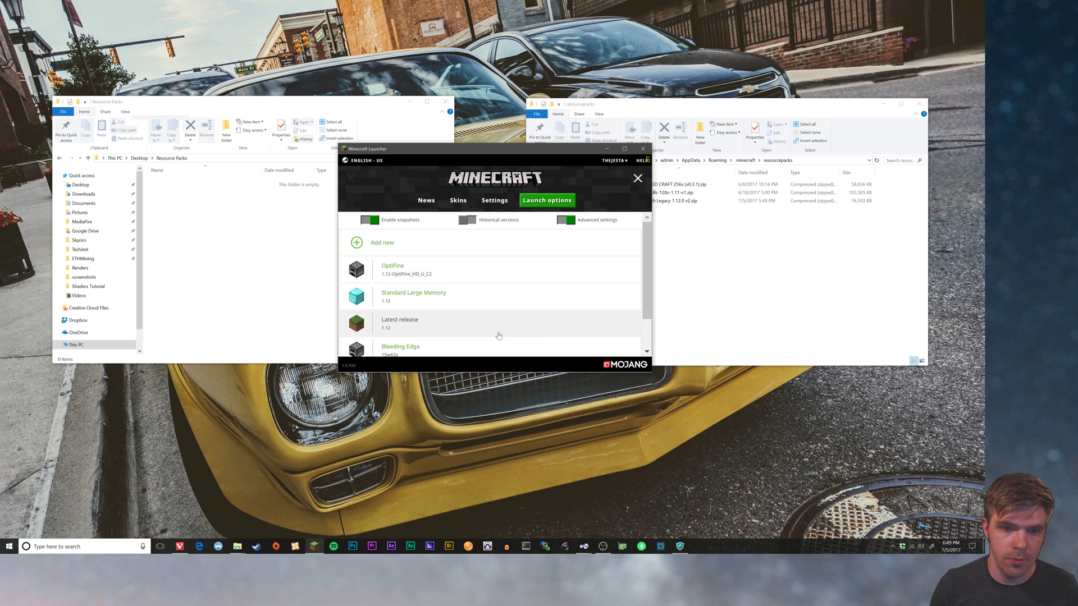
click(407, 323)
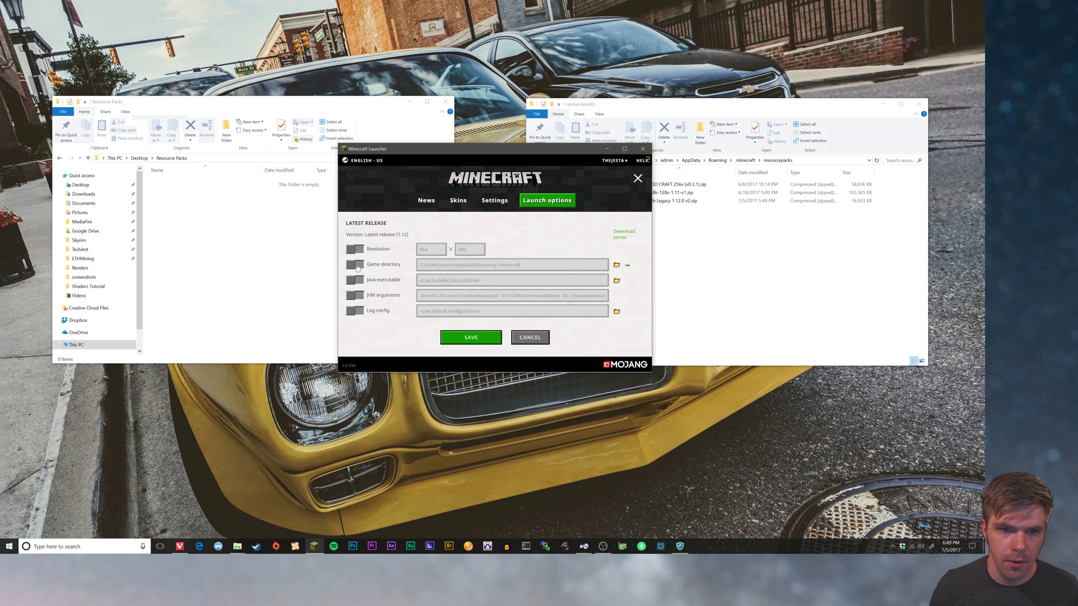
click(351, 297)
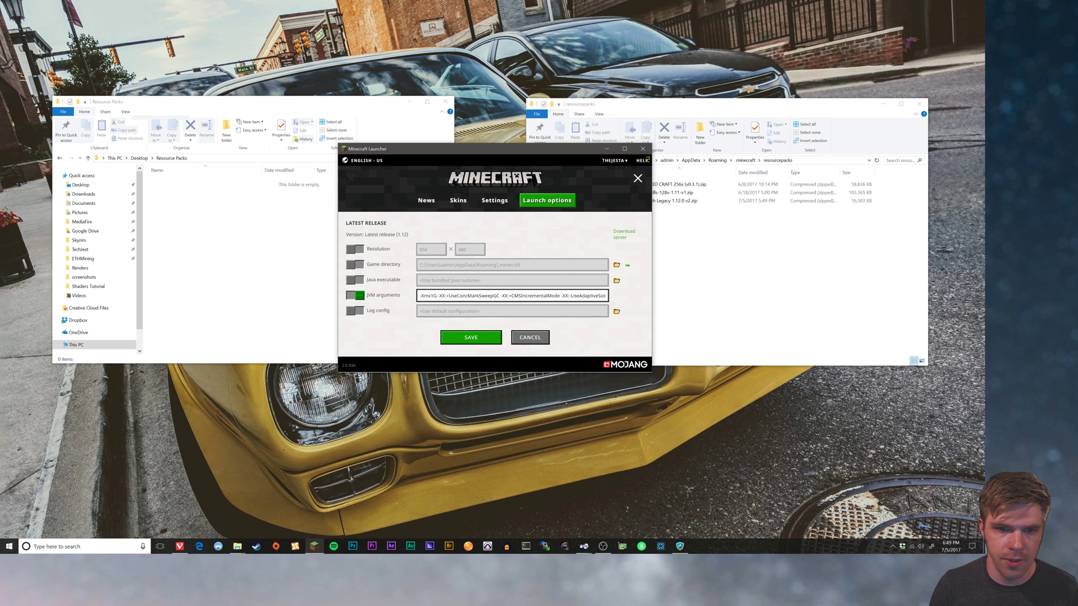
drag(438, 296, 419, 296)
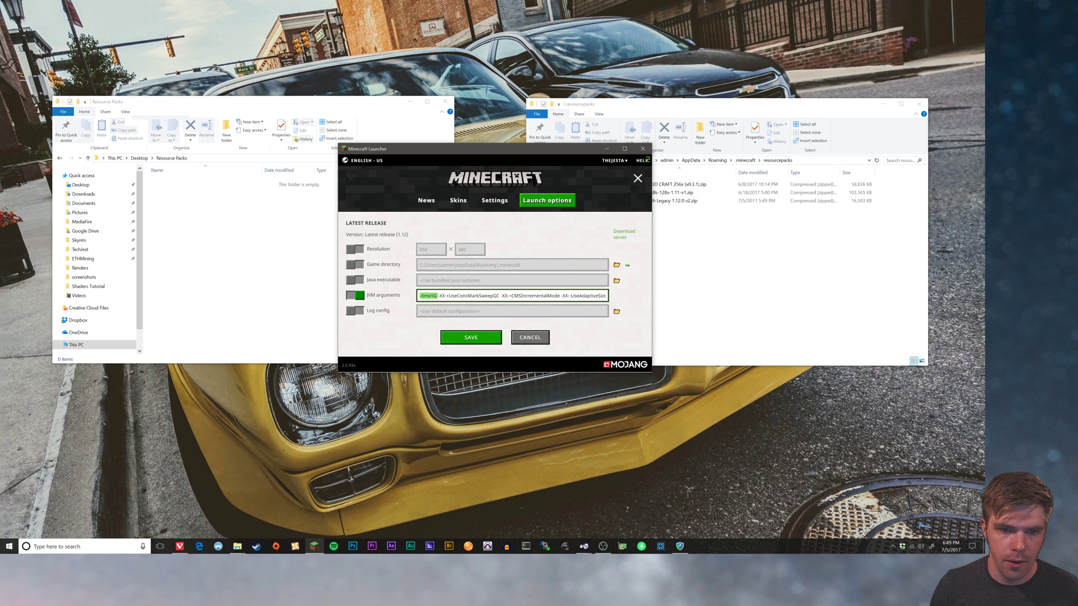
click(428, 296)
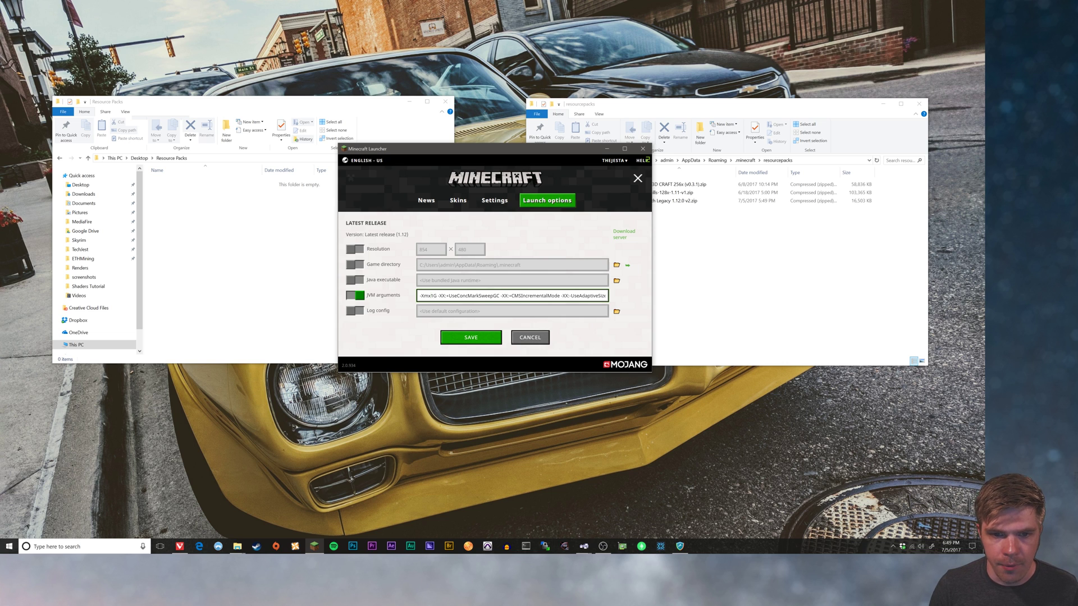
key(BackSpace)
text(8)
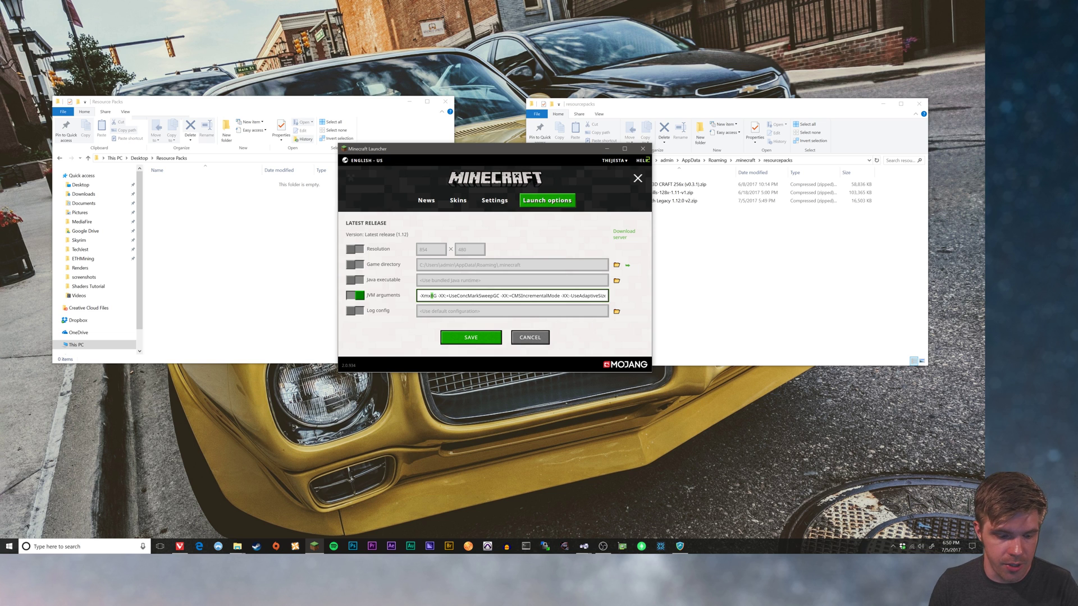
text(6)
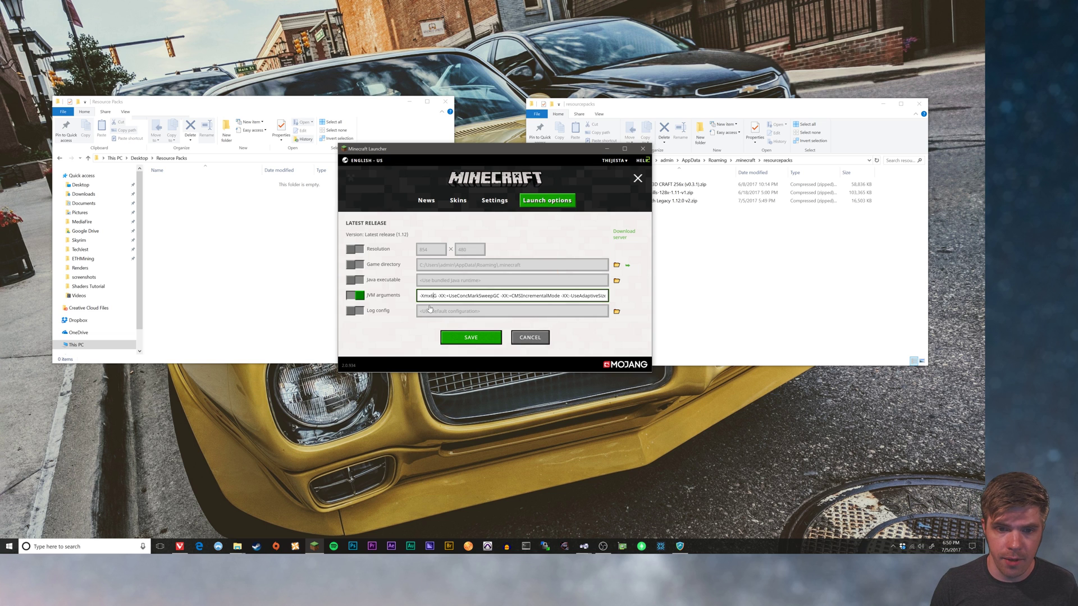
text(8)
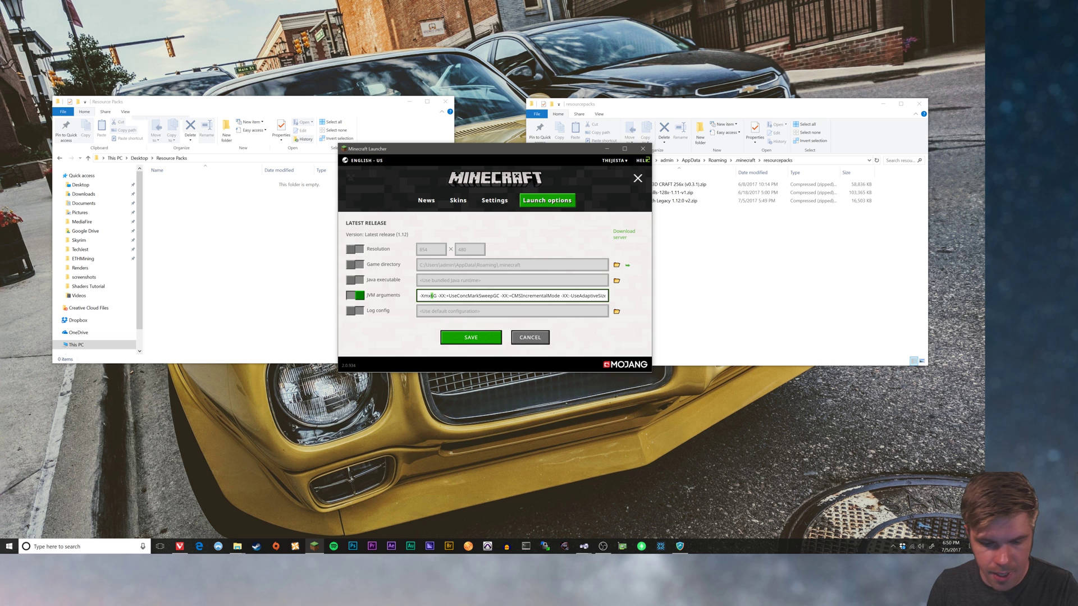
click(534, 343)
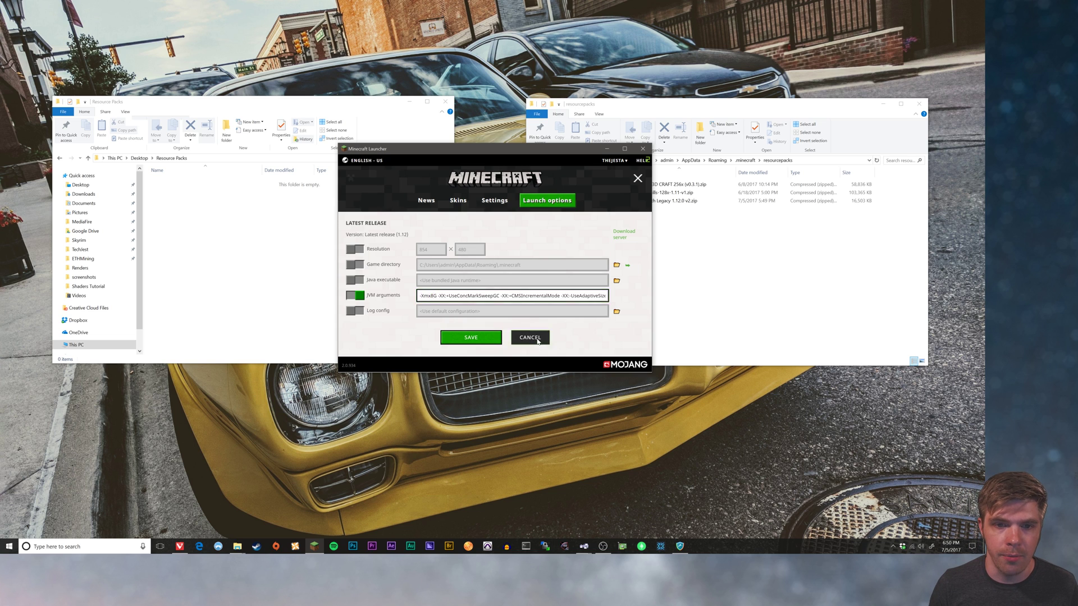
Review the OptiFine profile's launch options, including its JVM arguments, and return to the launcher's news page.
click(408, 270)
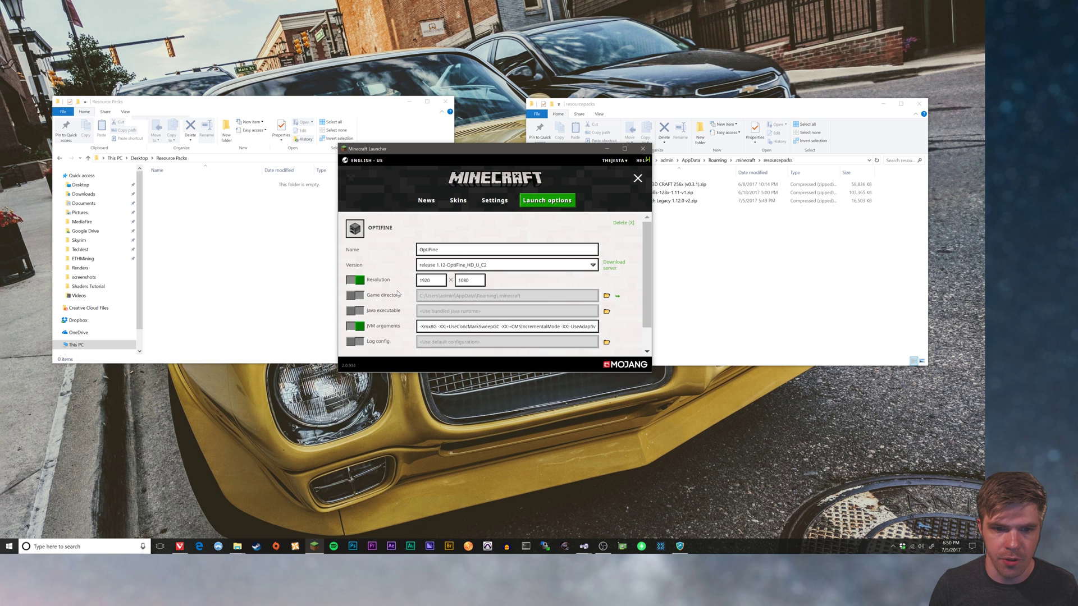
click(427, 201)
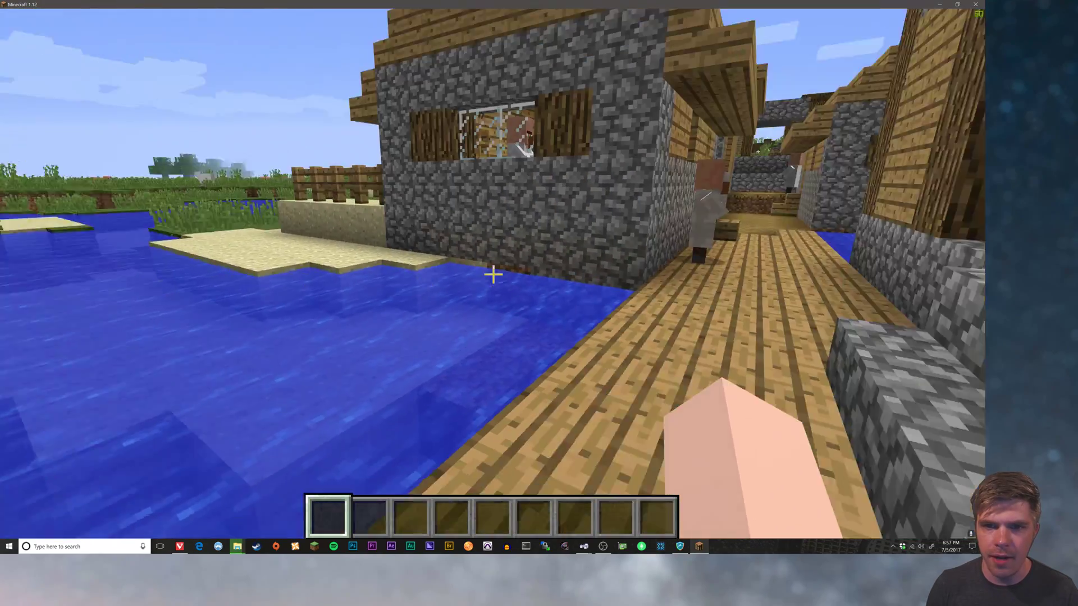
Walk along the village's plank path in the Minecraft world to examine the default textures.
key(w)
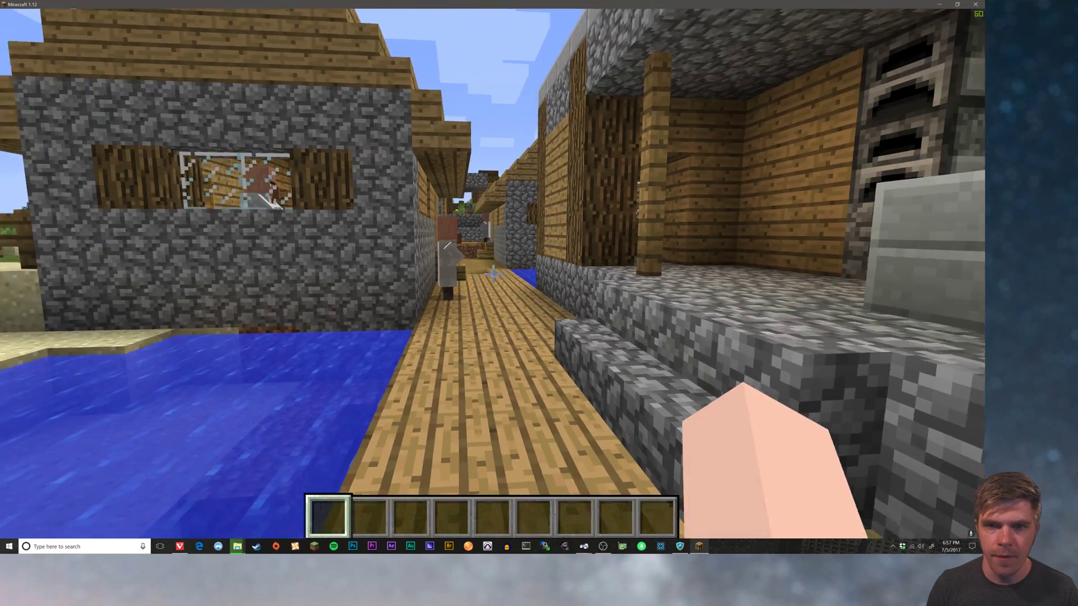
key(w)
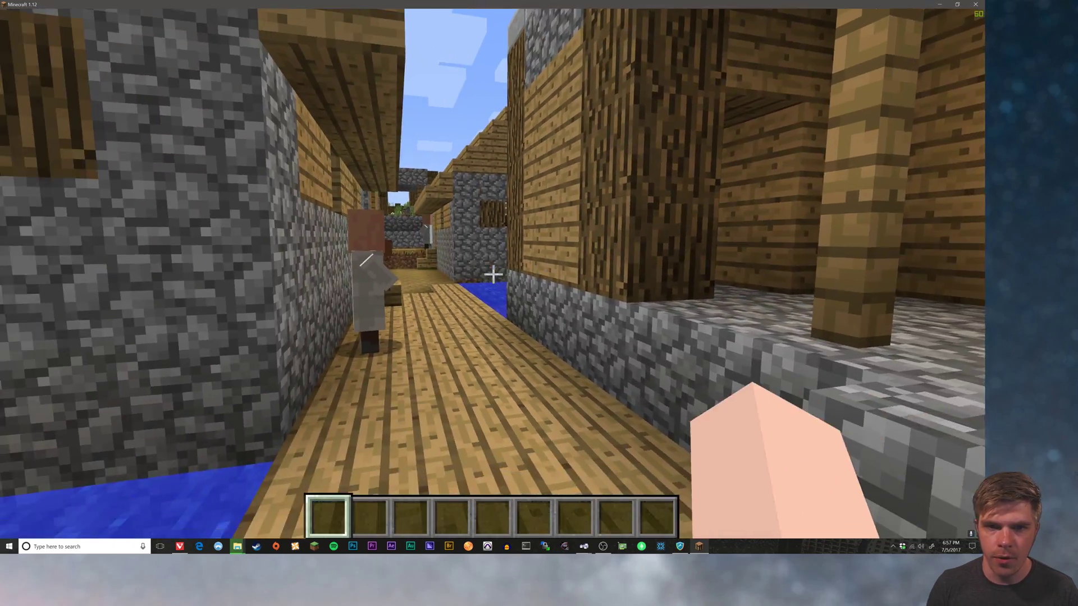
key(w)
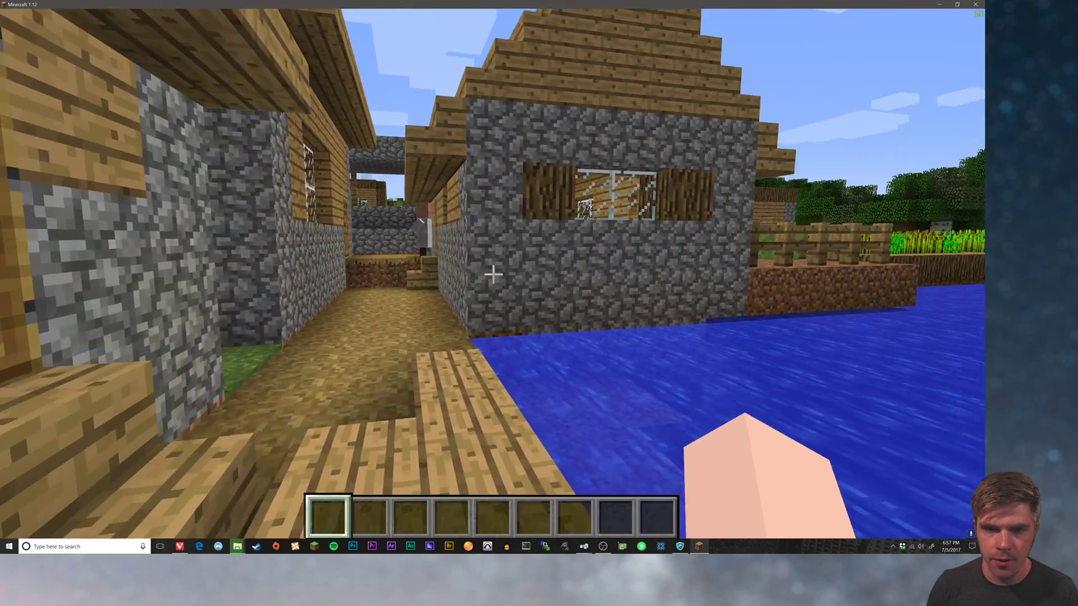
Apply the John Smith Legacy 1.12.0 v2 resource pack in the game options and return to the game.
key(Escape)
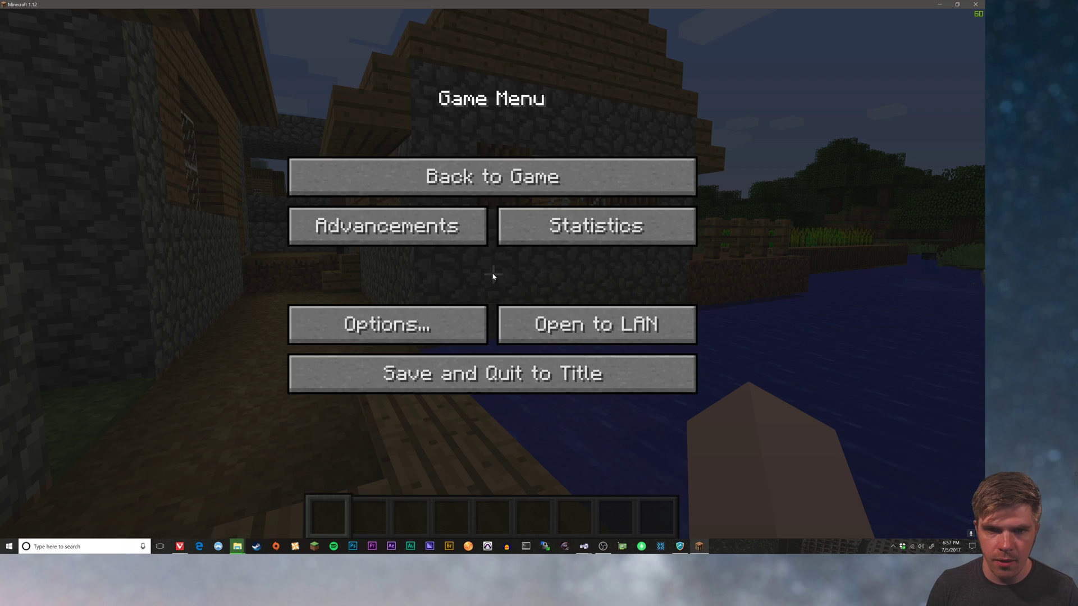
click(374, 325)
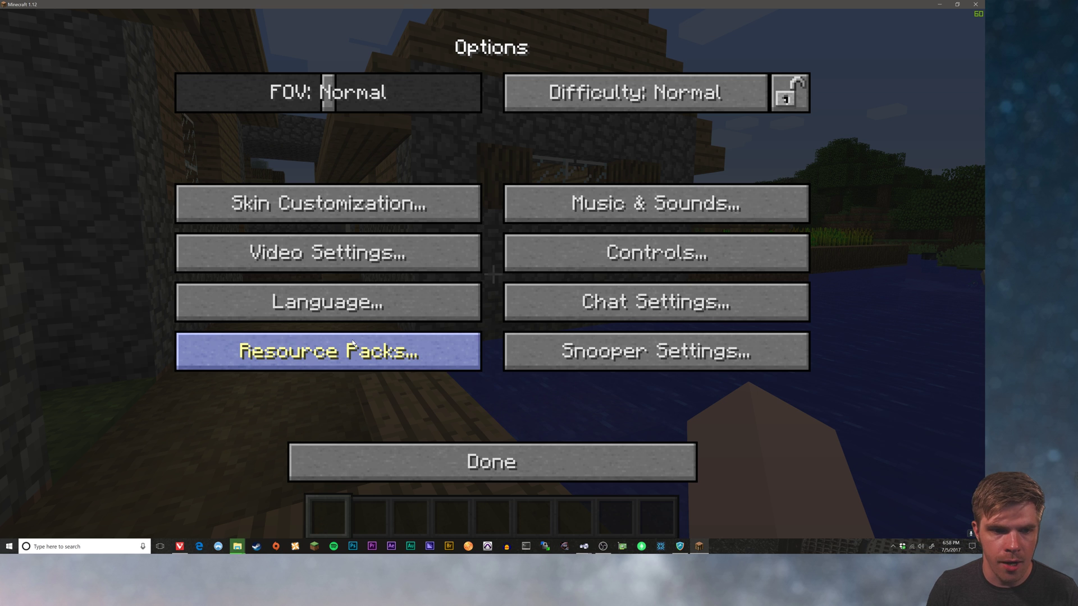
click(332, 352)
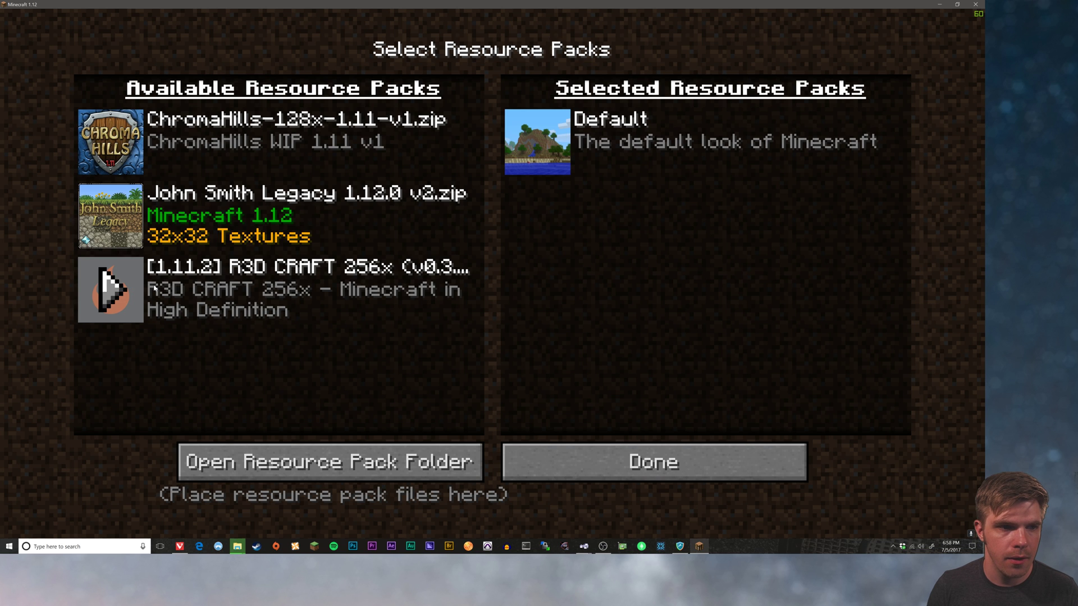
click(112, 212)
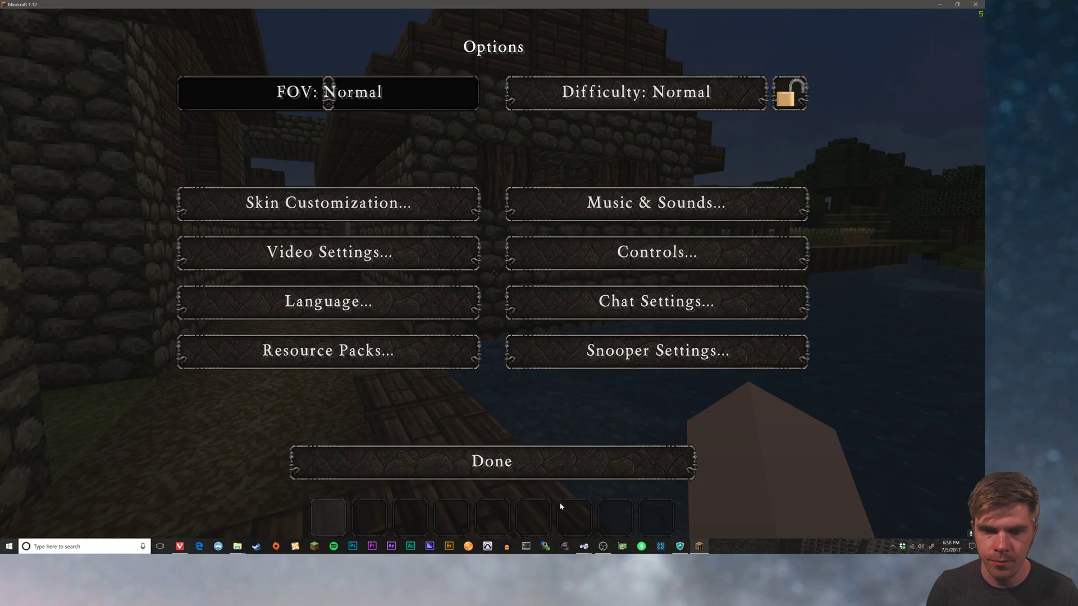
click(548, 457)
key(Escape)
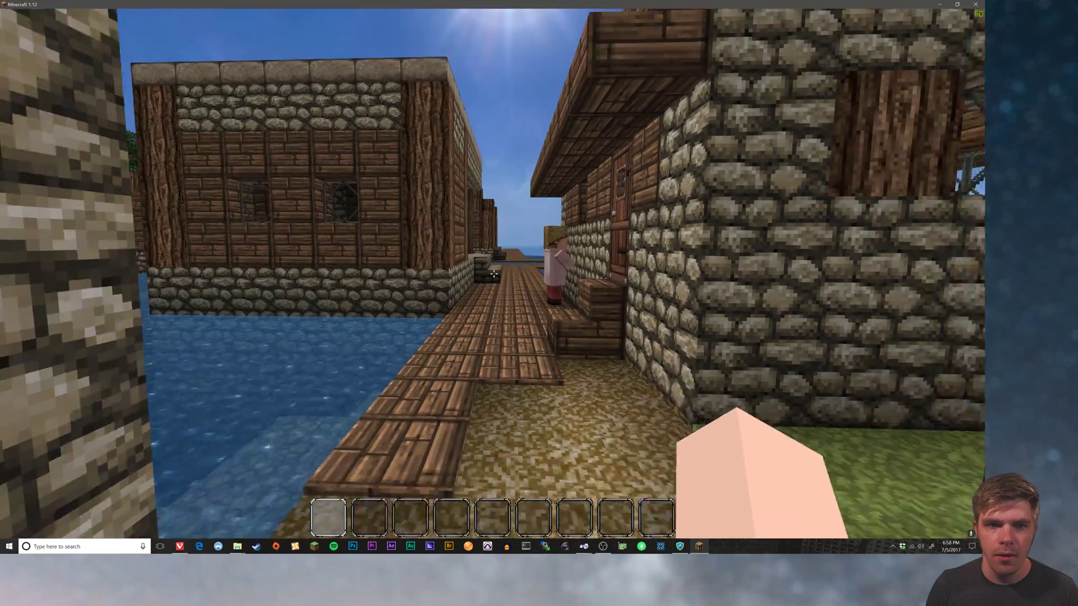
Walk around the cobblestone house by the water to examine the John Smith Legacy textures.
key(w)
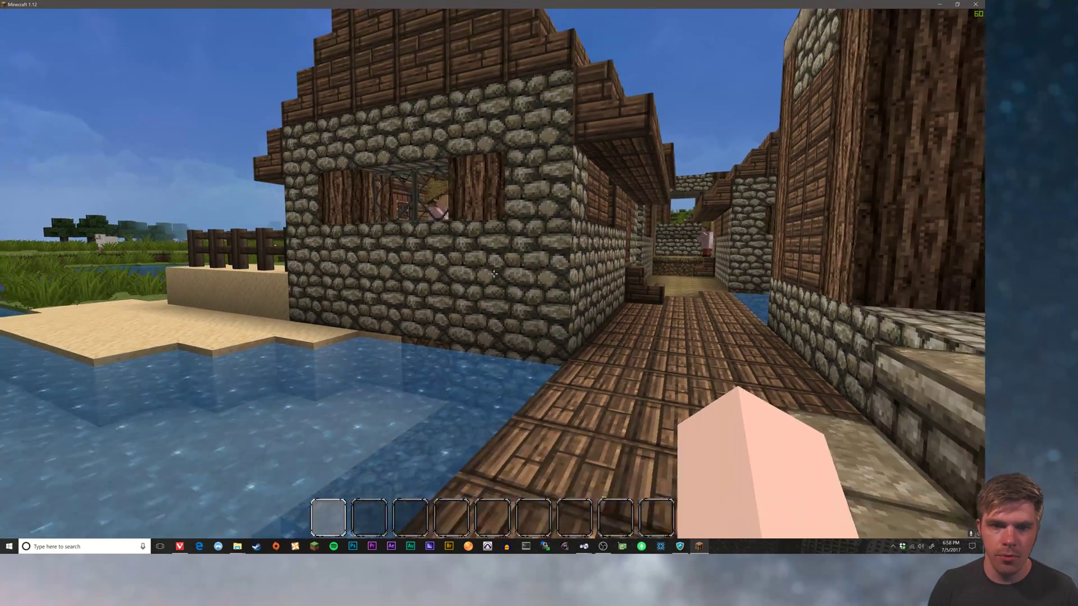
key(w)
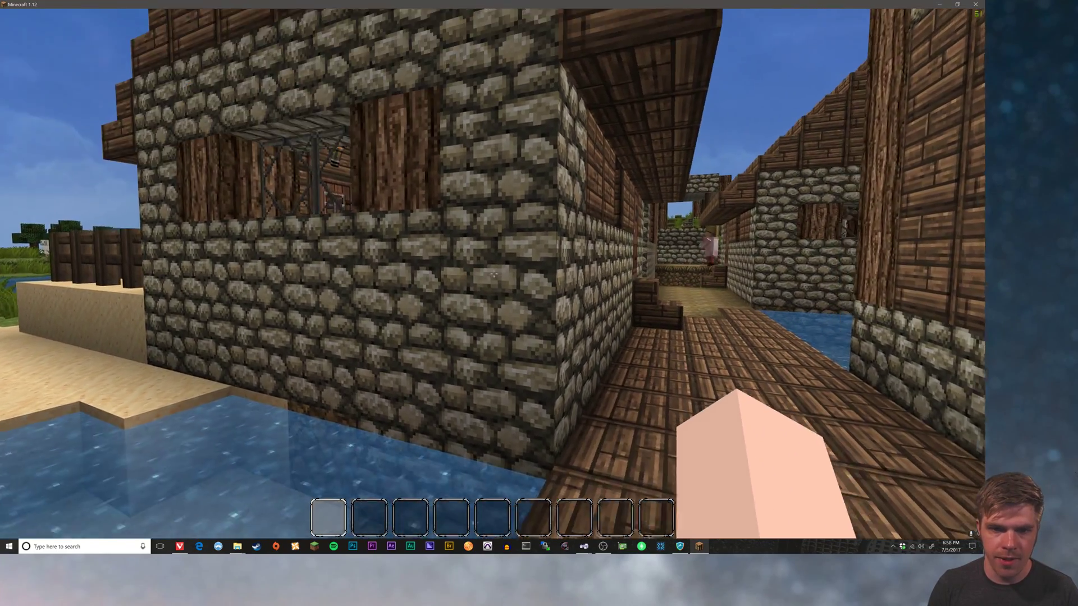
key(s)
key(w)
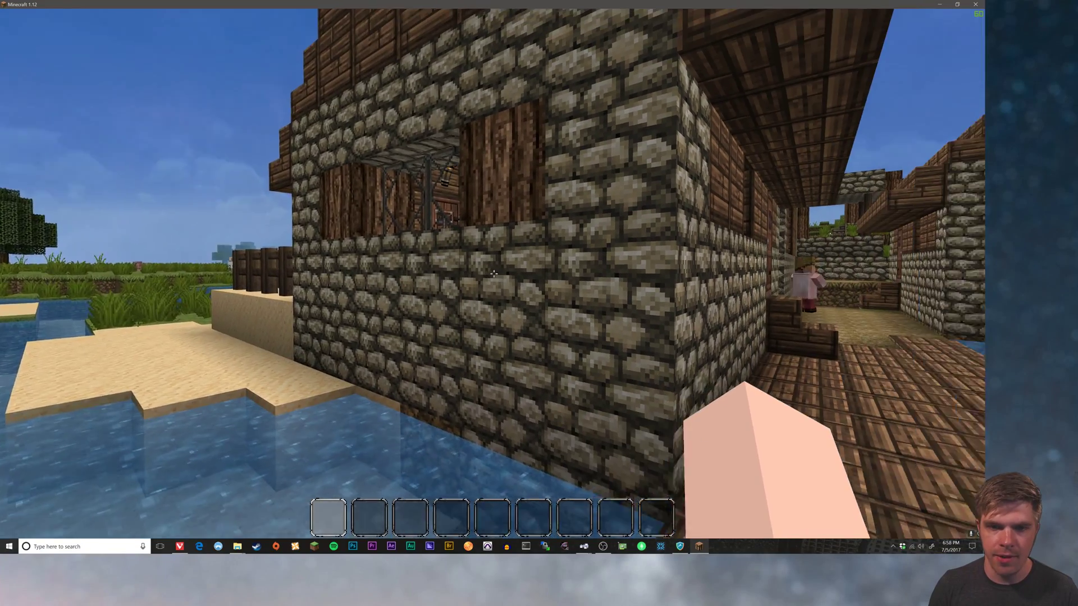
key(s)
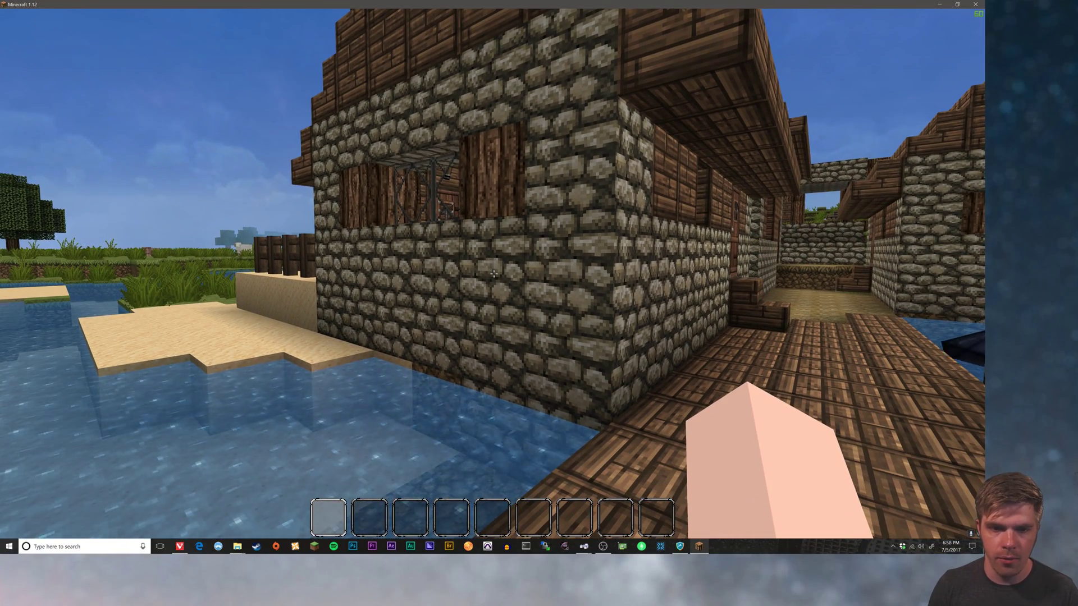
Turn on Alternate Blocks in the detailed video settings and return to the game.
key(Escape)
click(413, 322)
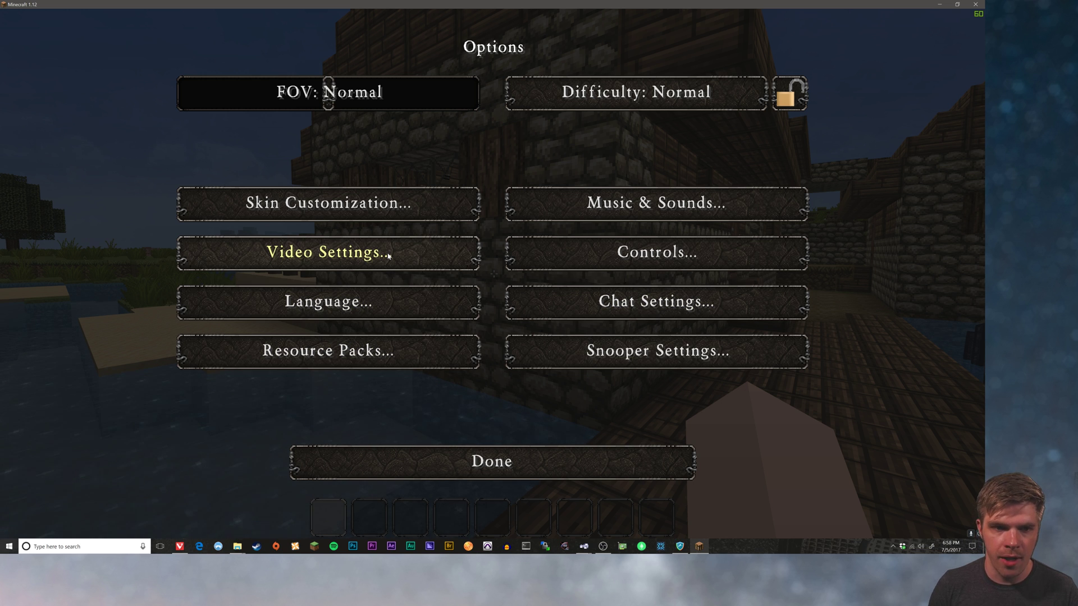
click(338, 254)
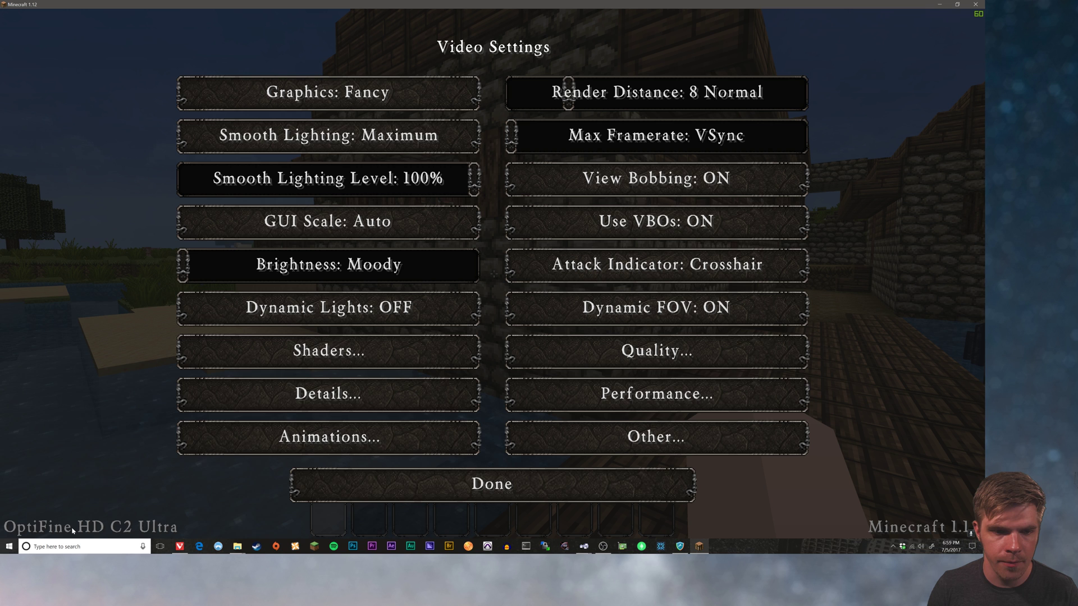
click(392, 393)
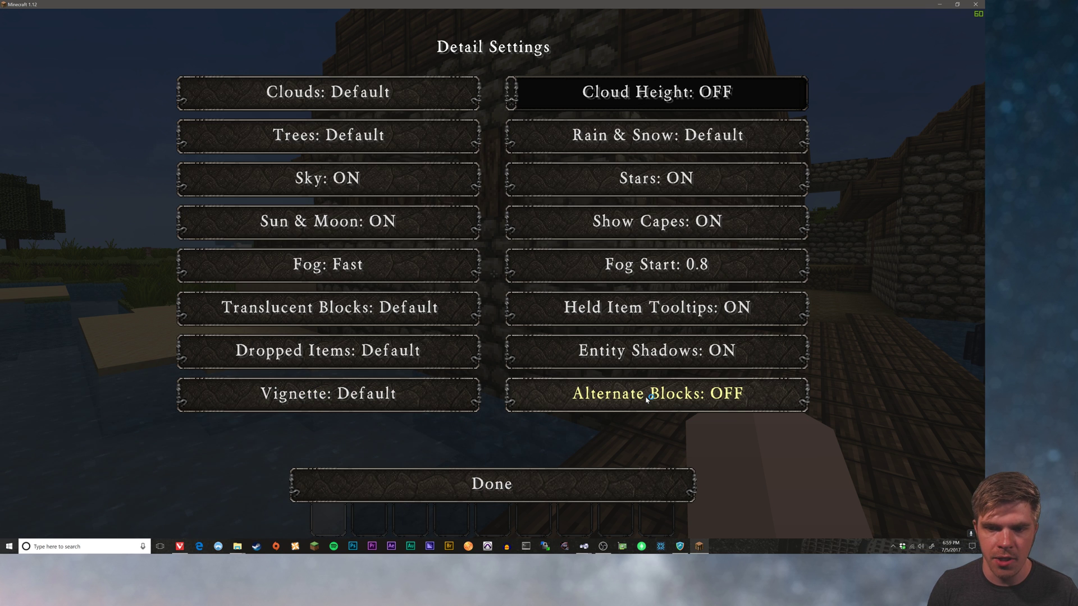
mouse_move(646, 398)
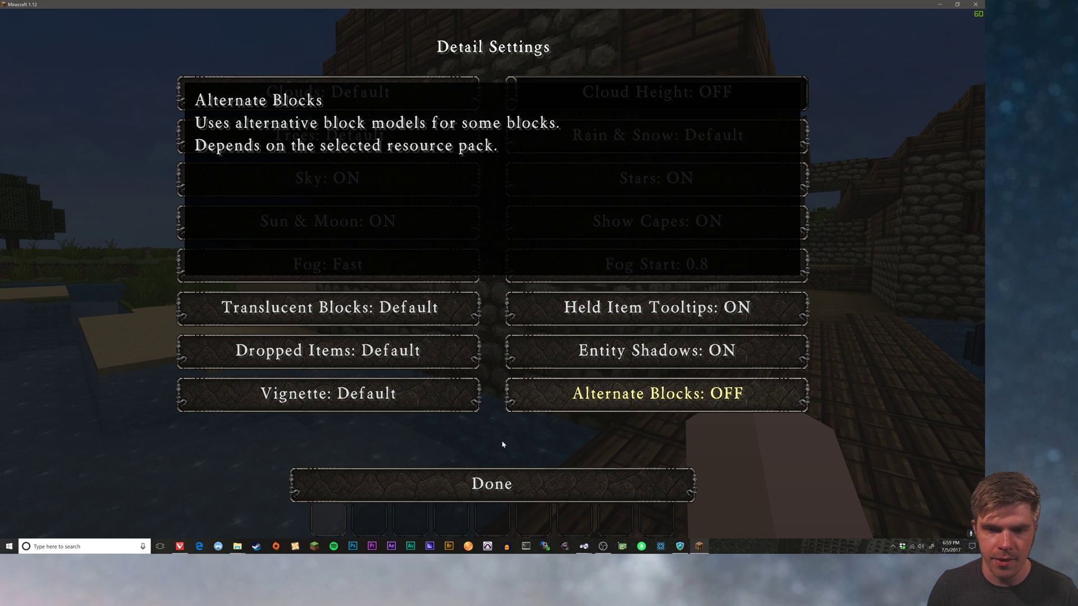
click(490, 389)
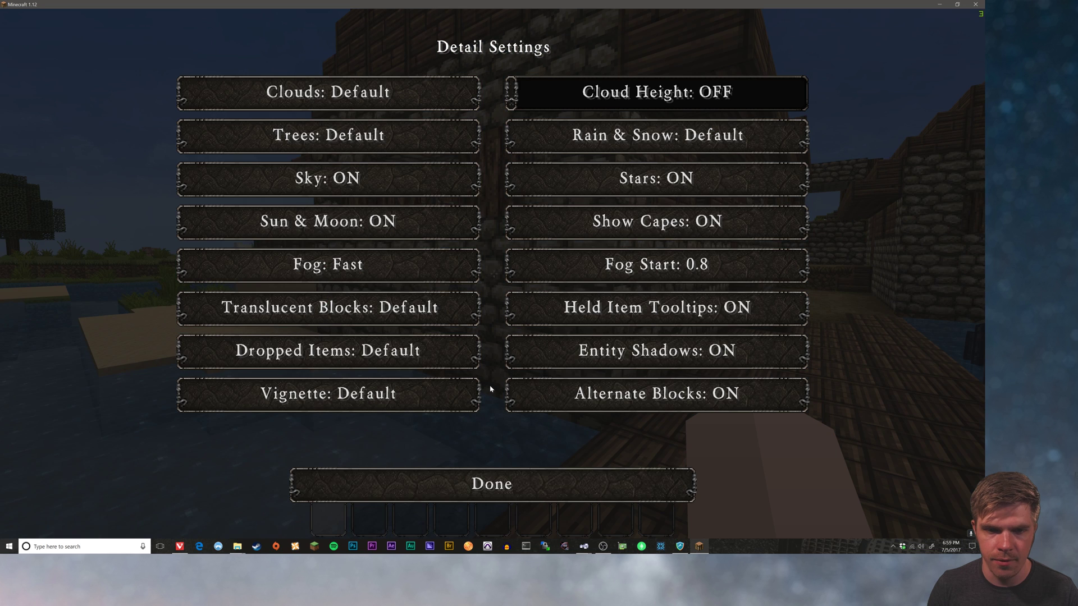
click(488, 487)
click(499, 474)
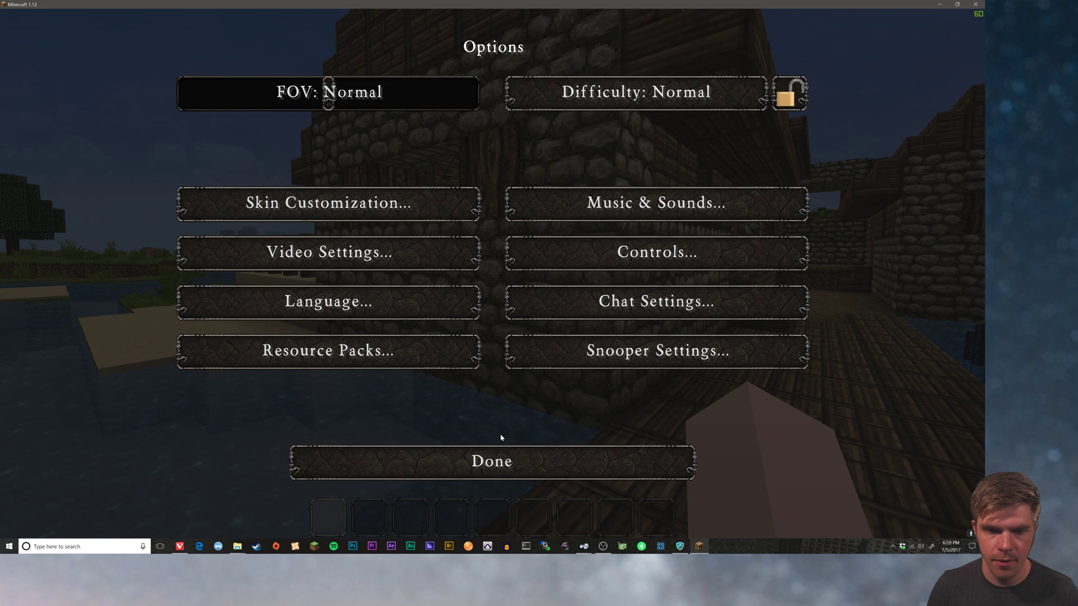
click(494, 469)
click(495, 185)
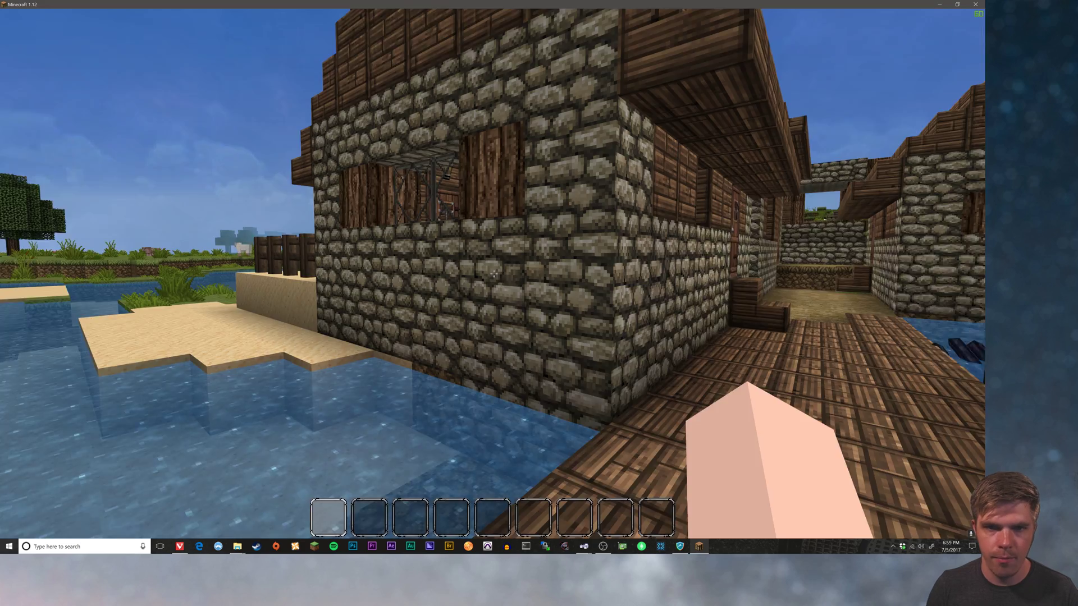
Walk along the cobblestone house's plank side to examine the stone, plank and window textures with alternate blocks.
key(w)
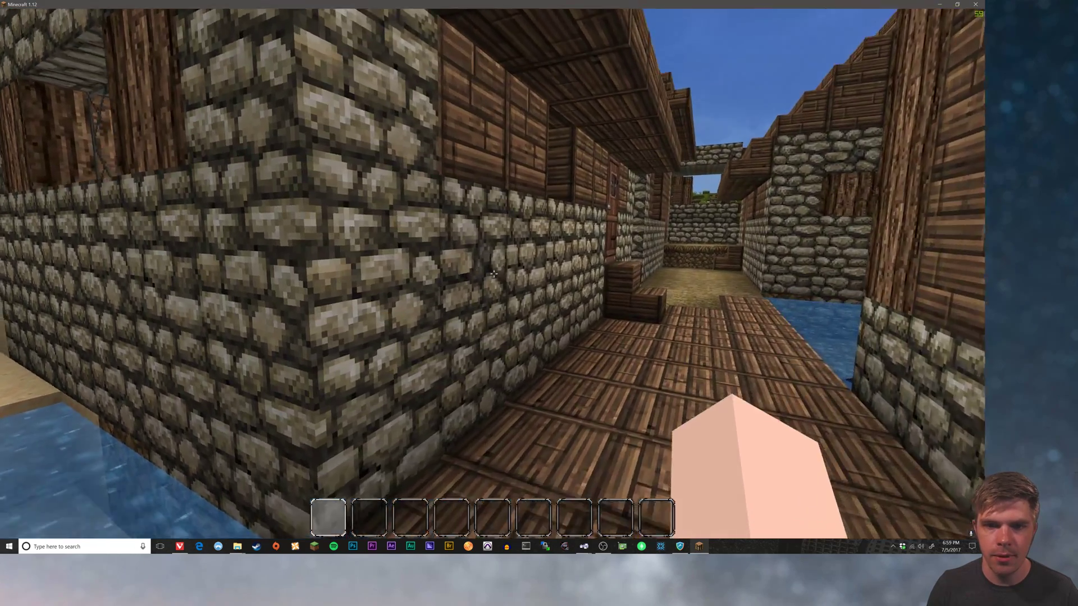
key(d)
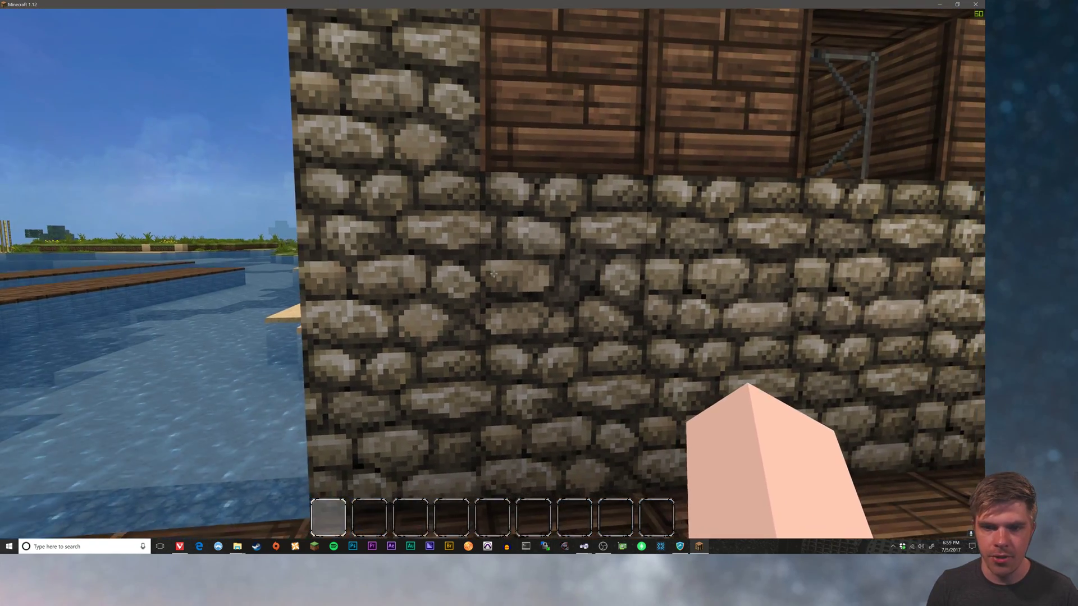
key(a)
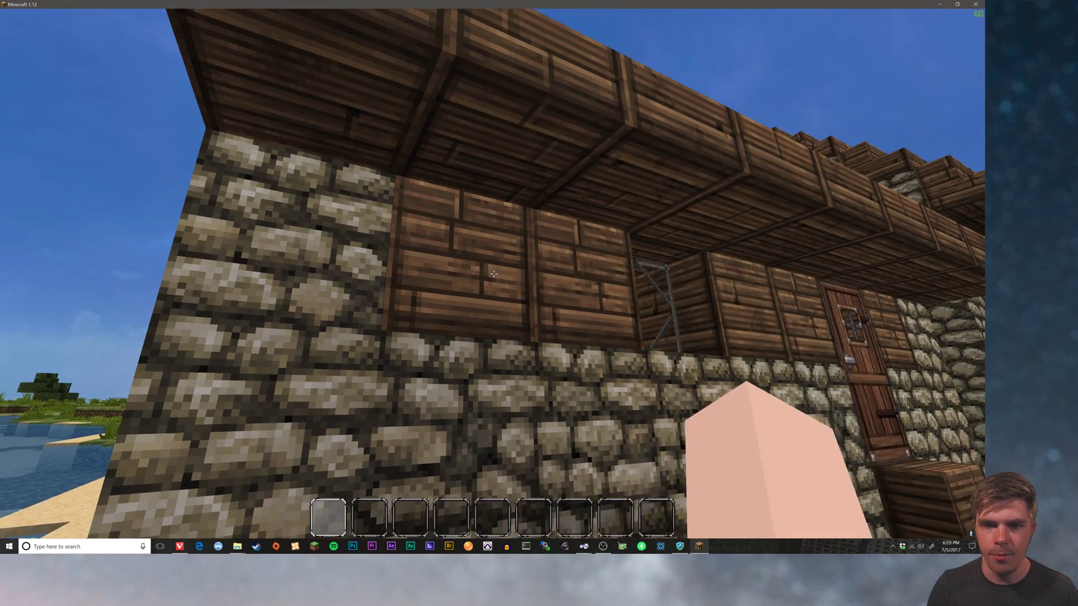
key(d)
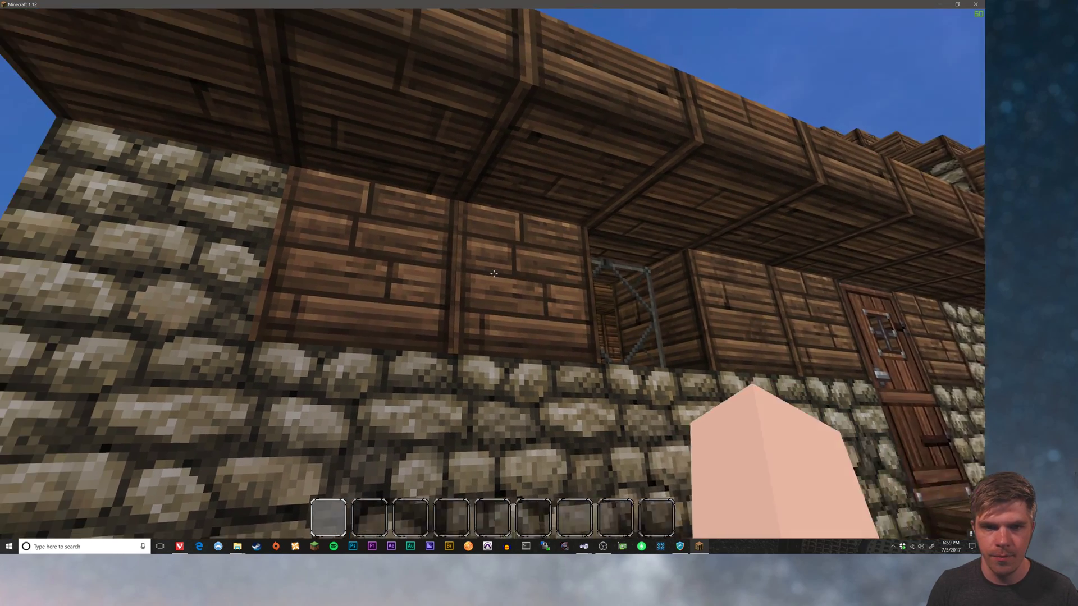
key(d)
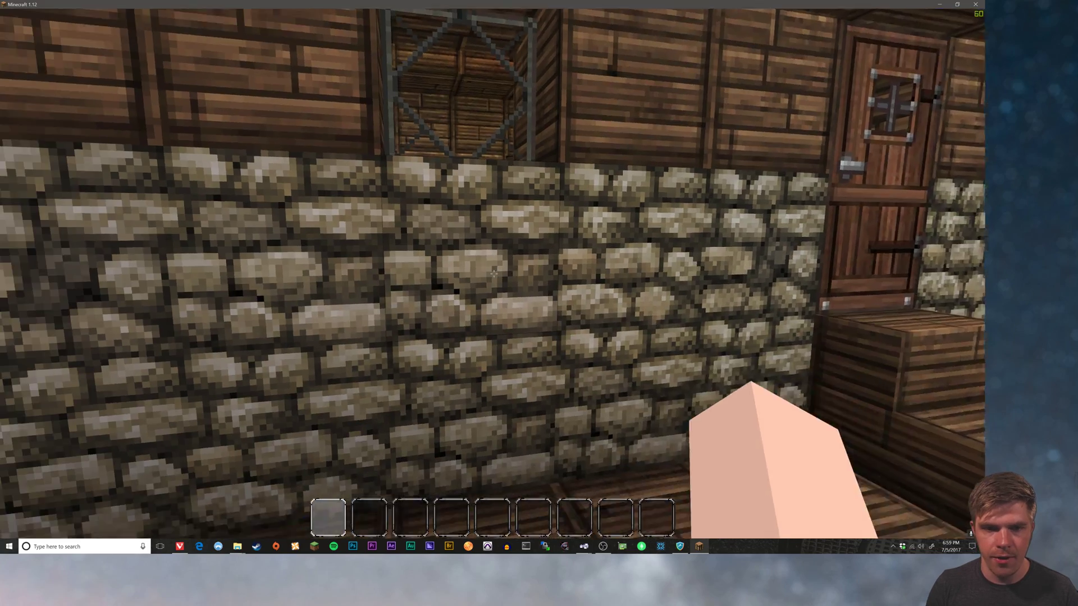
key(a)
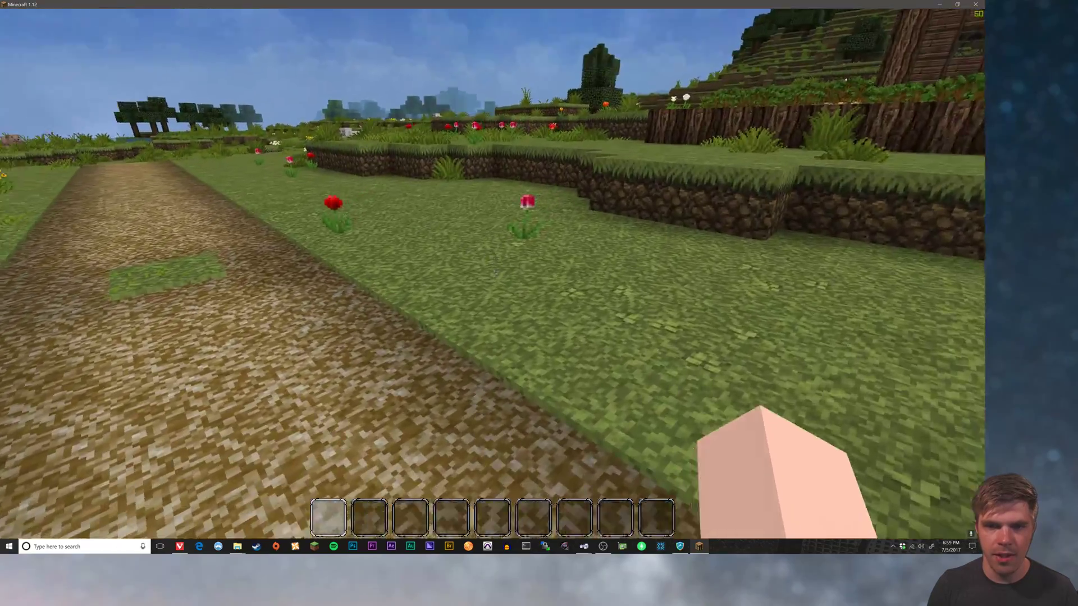
Walk along the dirt path outside the village to examine the grass, dirt and flower textures.
key(w)
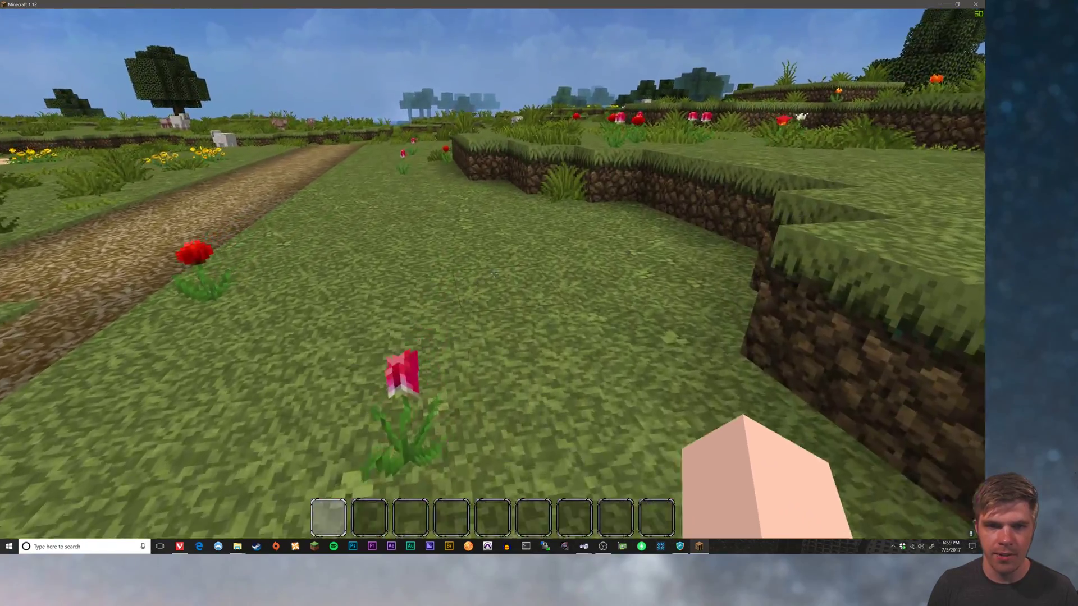
key(w)
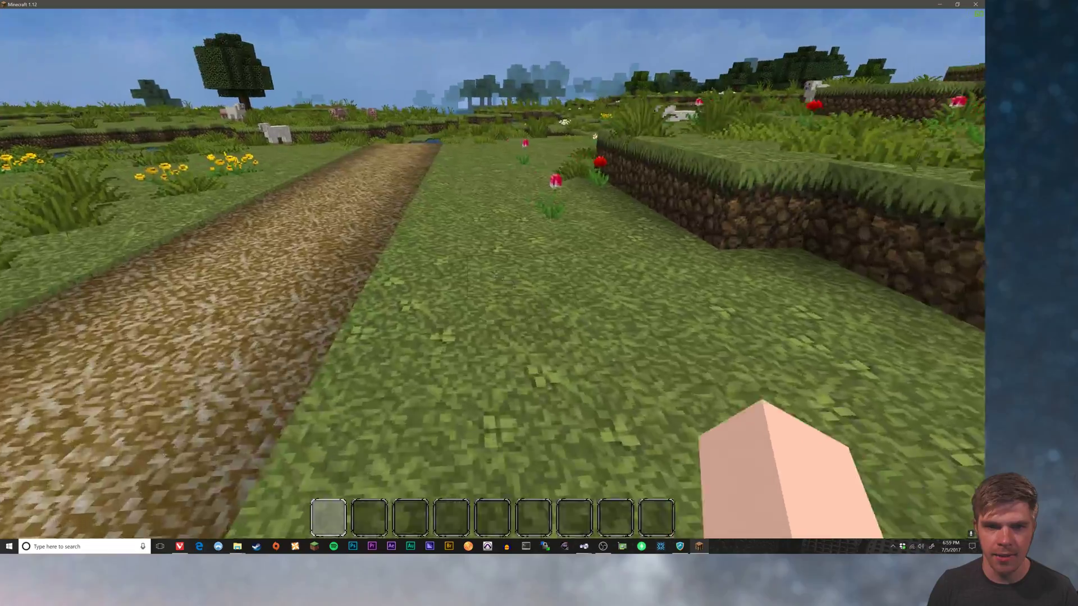
key(w)
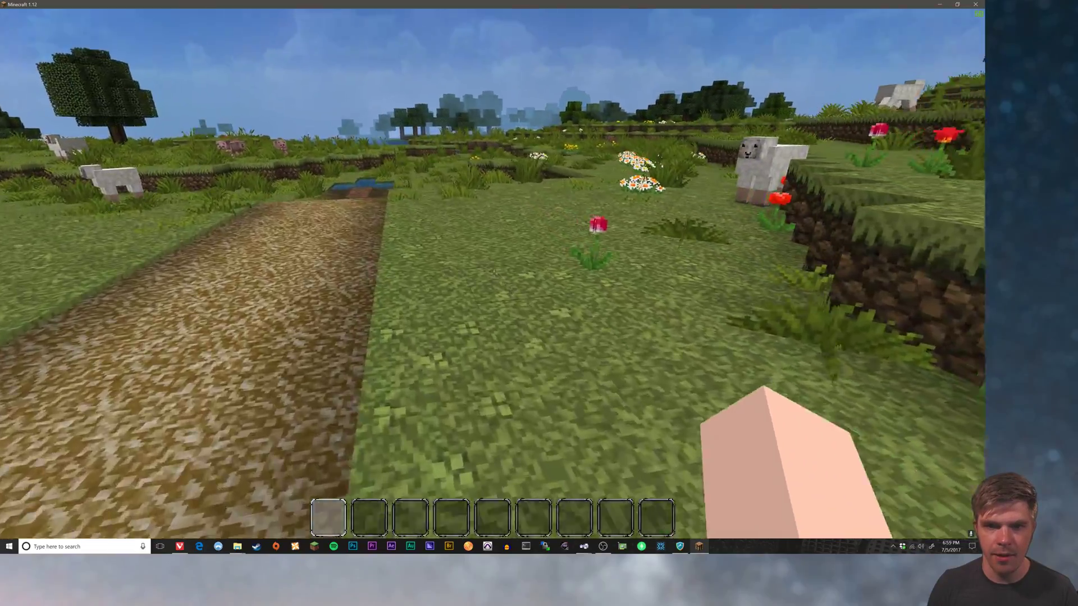
key(w)
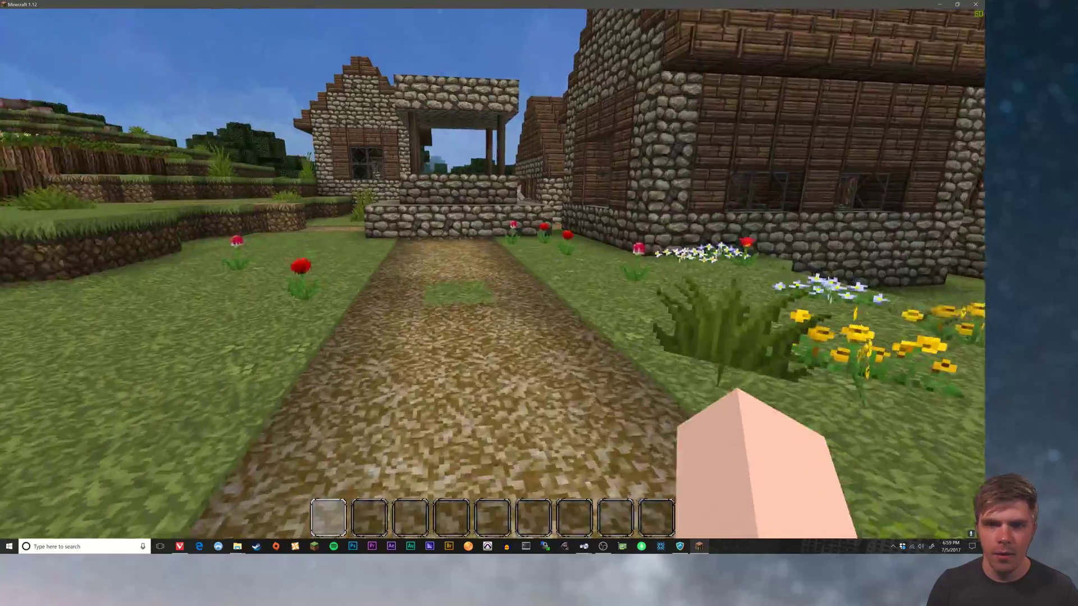
Replace the John Smith Legacy resource pack with [1.11.2] R3D CRAFT 256x (v0.3.1) and return to the game.
key(Escape)
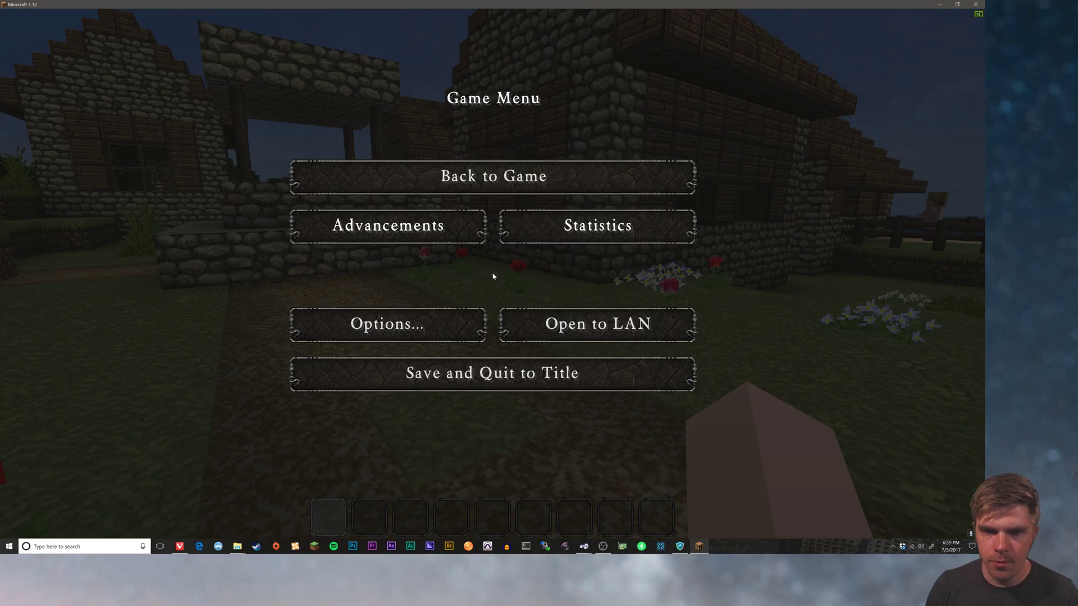
click(404, 320)
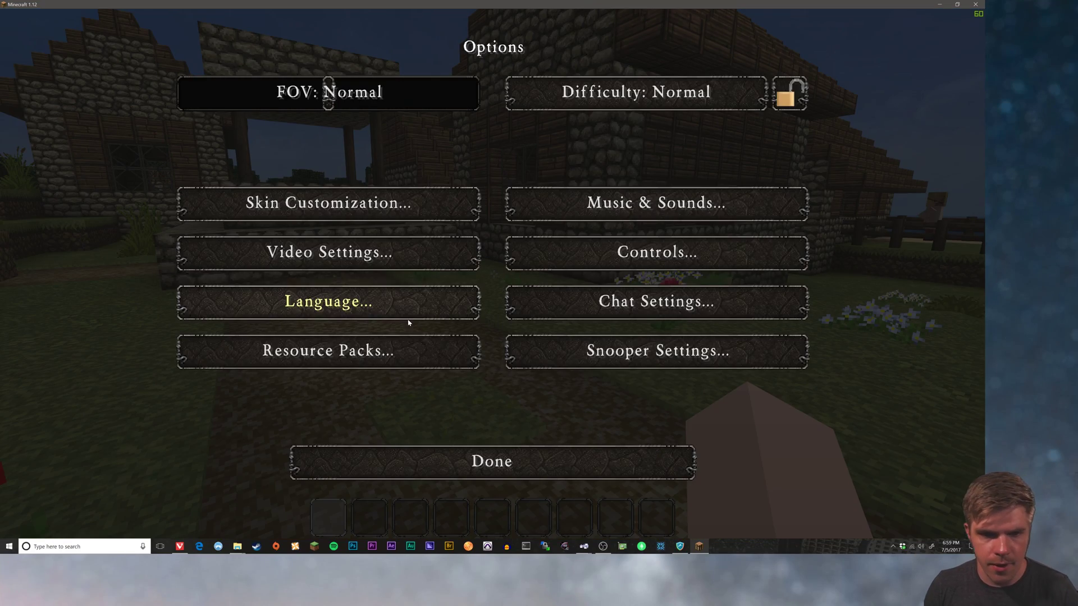
click(339, 352)
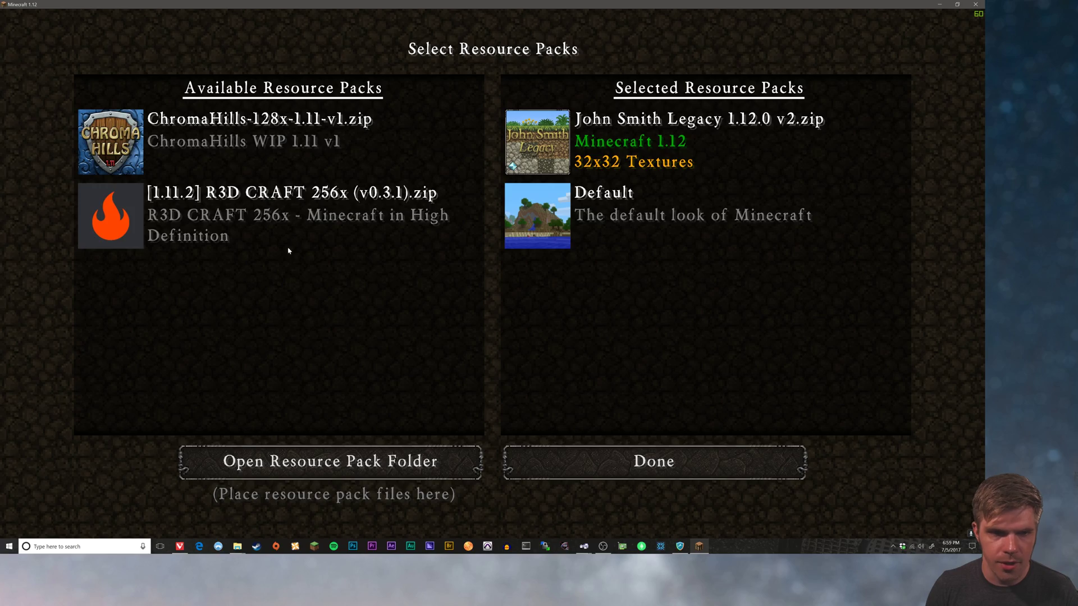
click(110, 217)
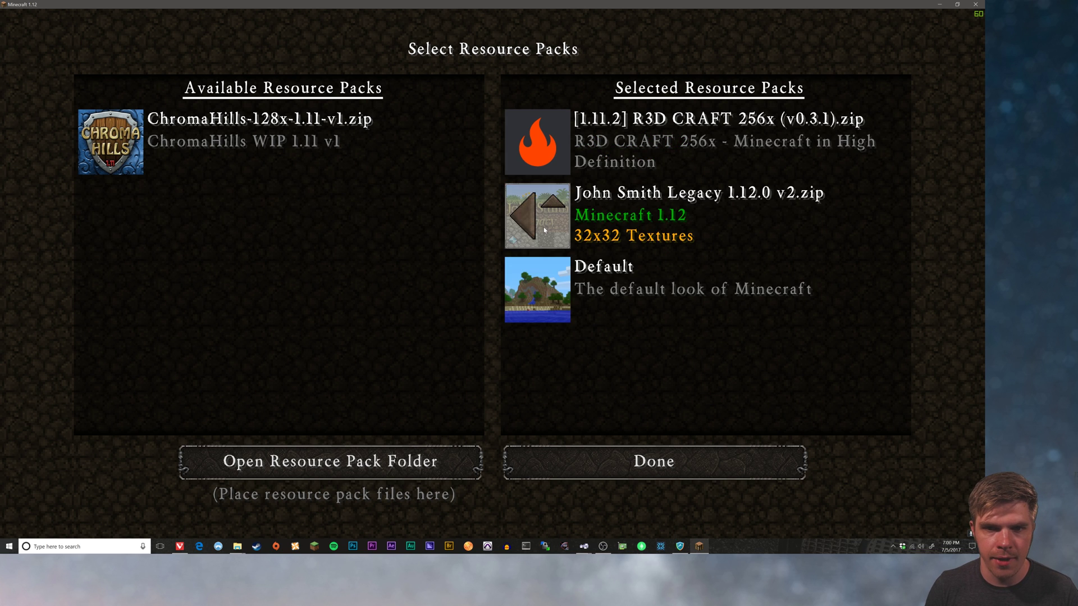
click(534, 216)
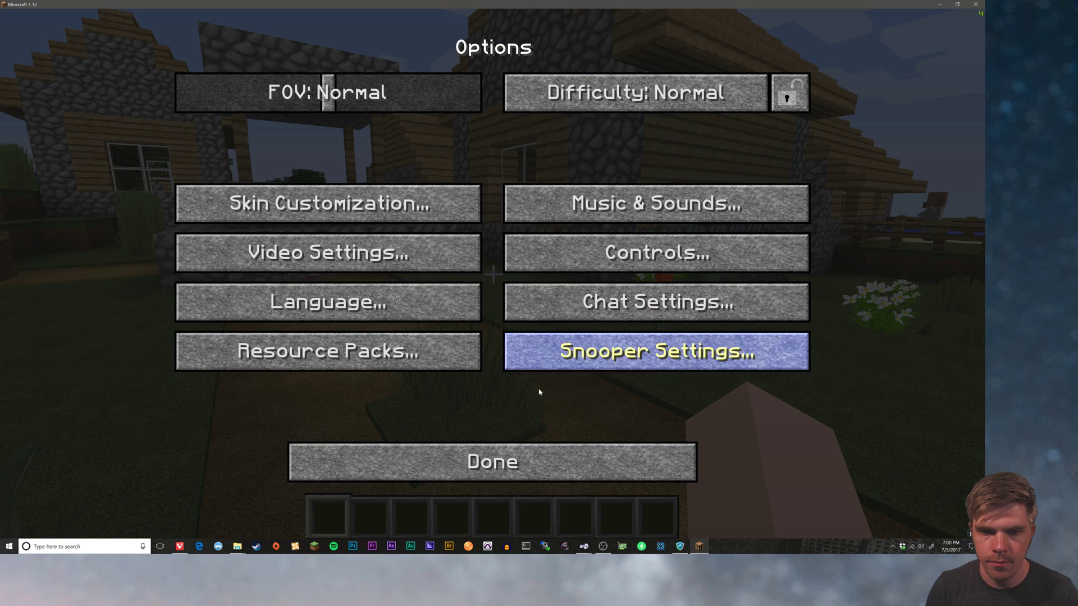
click(517, 470)
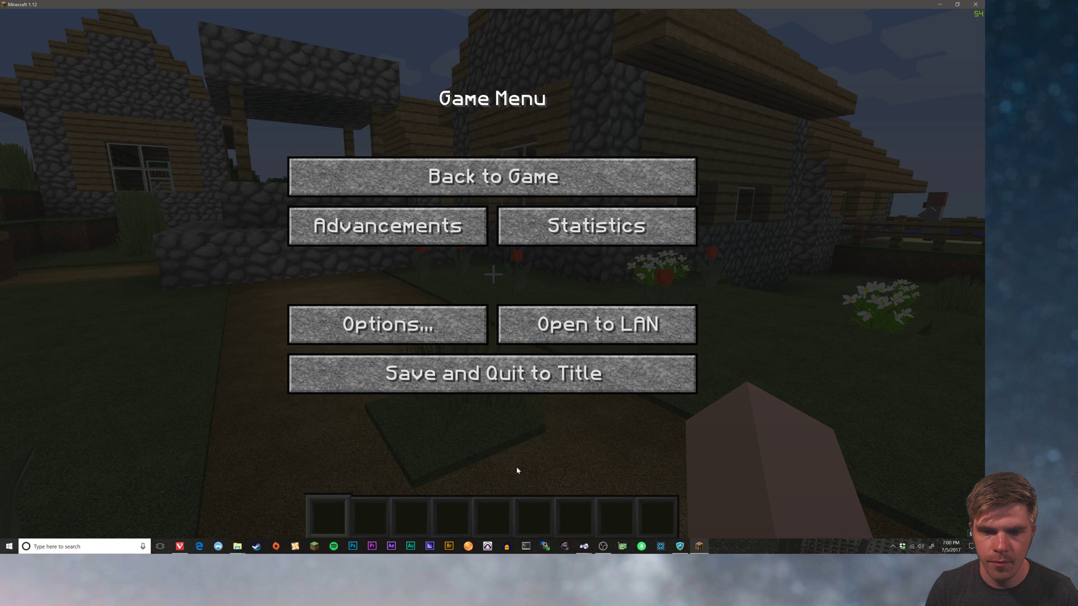
click(505, 178)
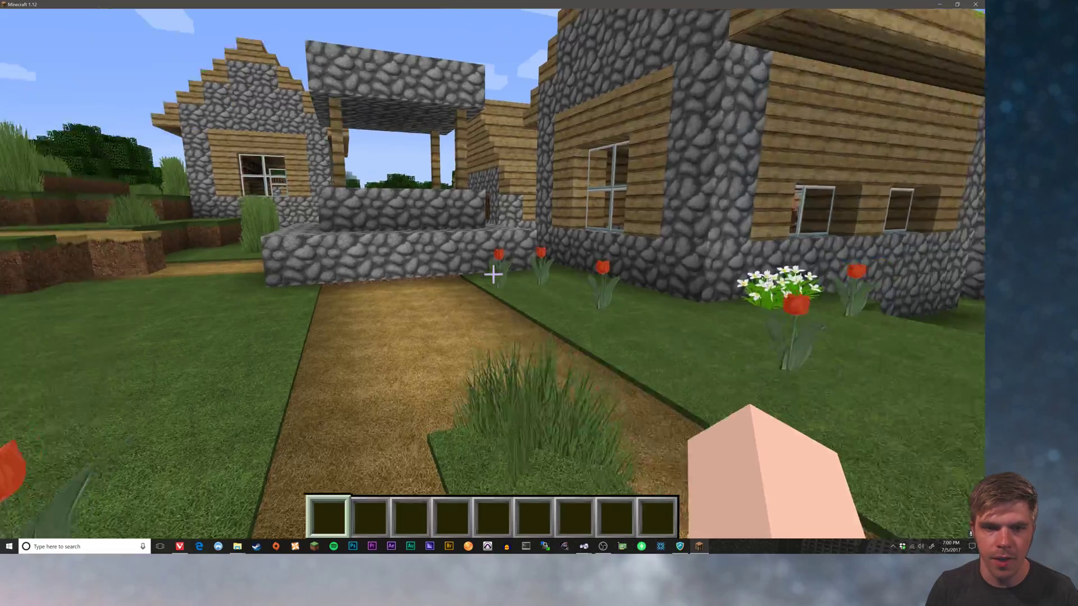
Walk past the cobblestone well to the villager by the house to examine the R3D CRAFT textures.
key(w)
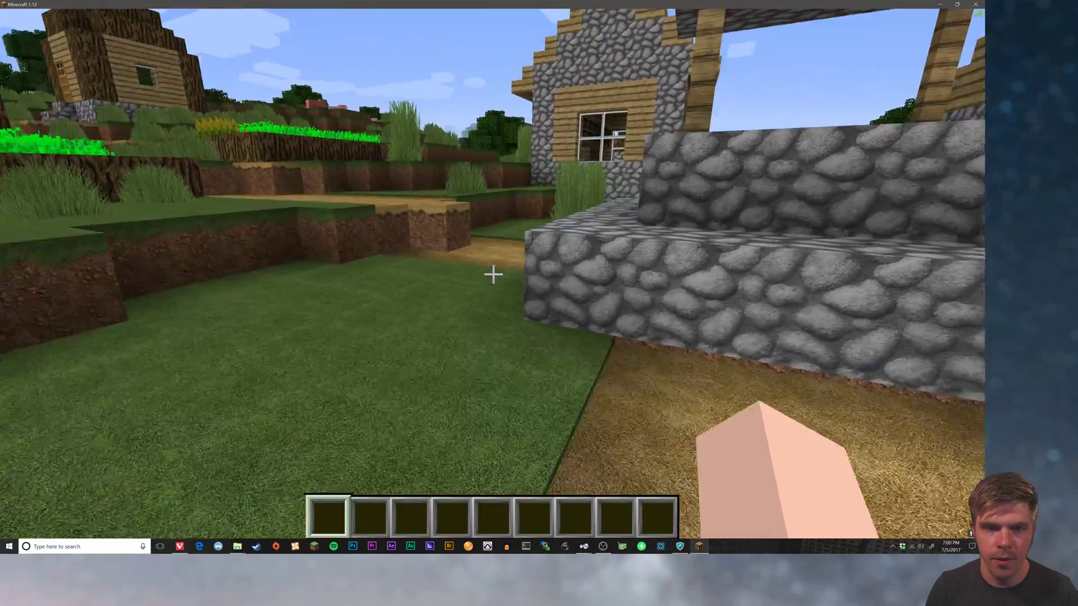
key(w)
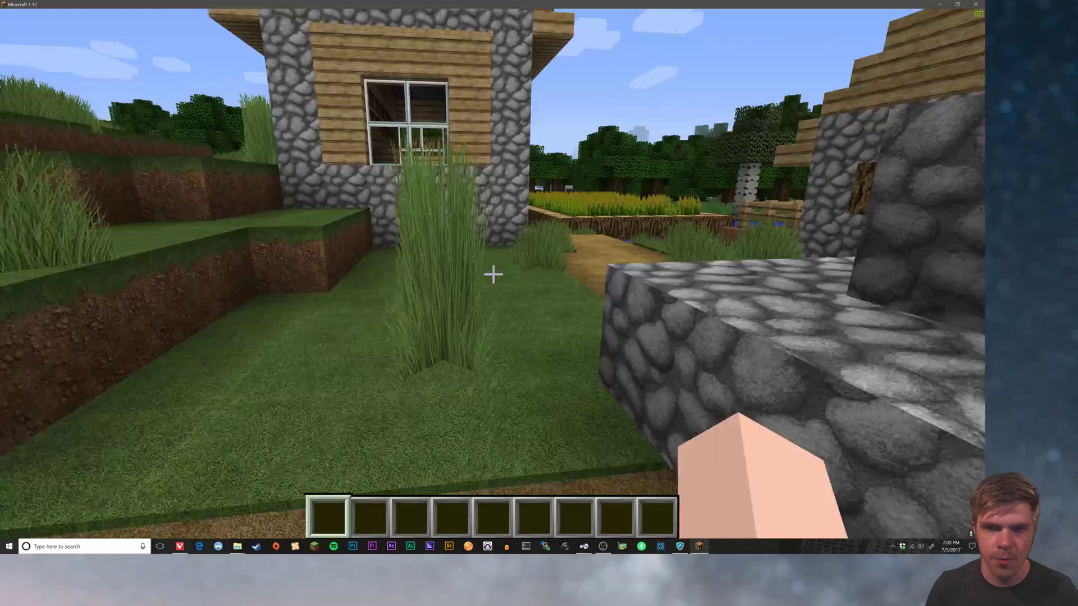
key(w)
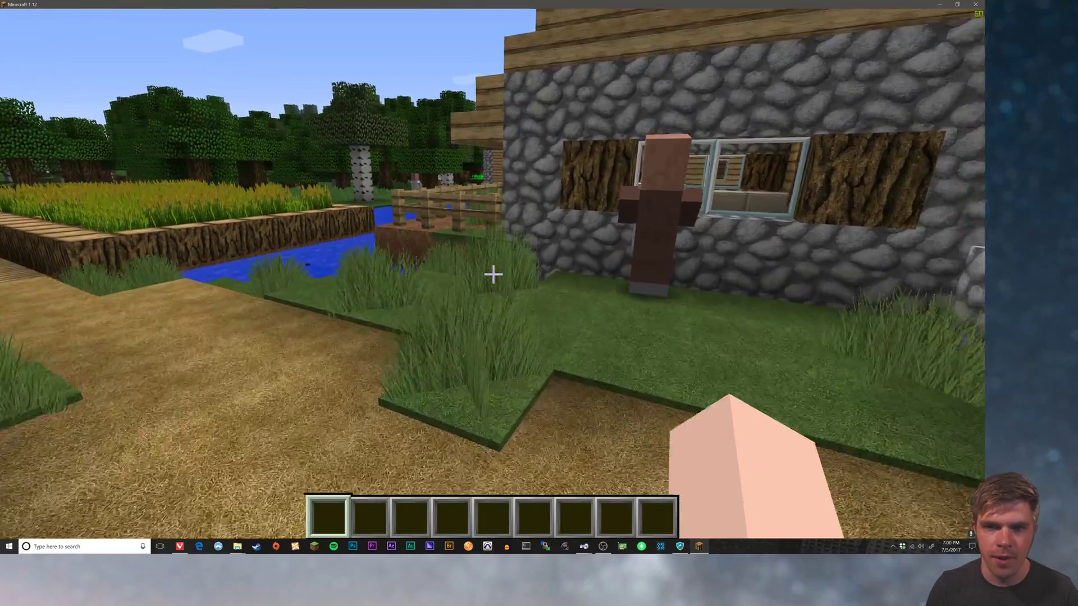
key(w)
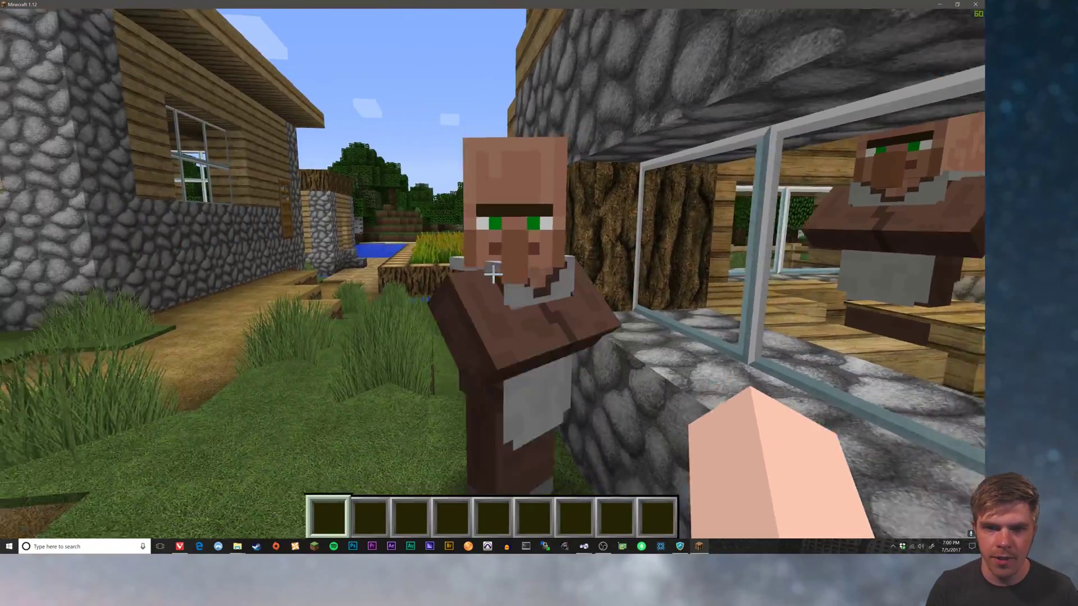
Move around the villager by the house window to examine the villager, cobblestone and log textures up close.
key(s)
key(w)
key(a)
key(s)
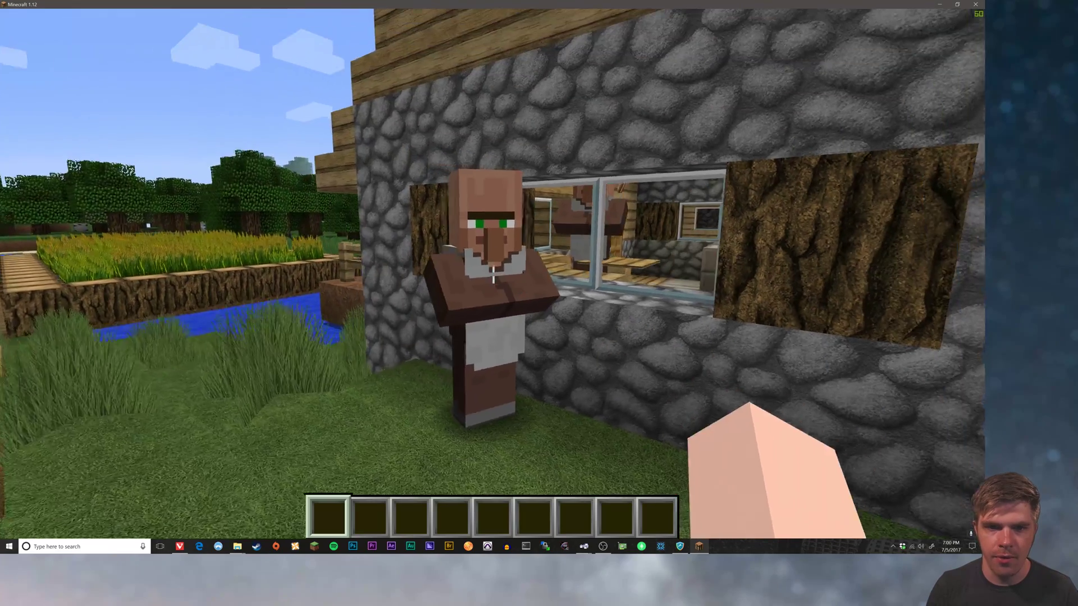
key(w)
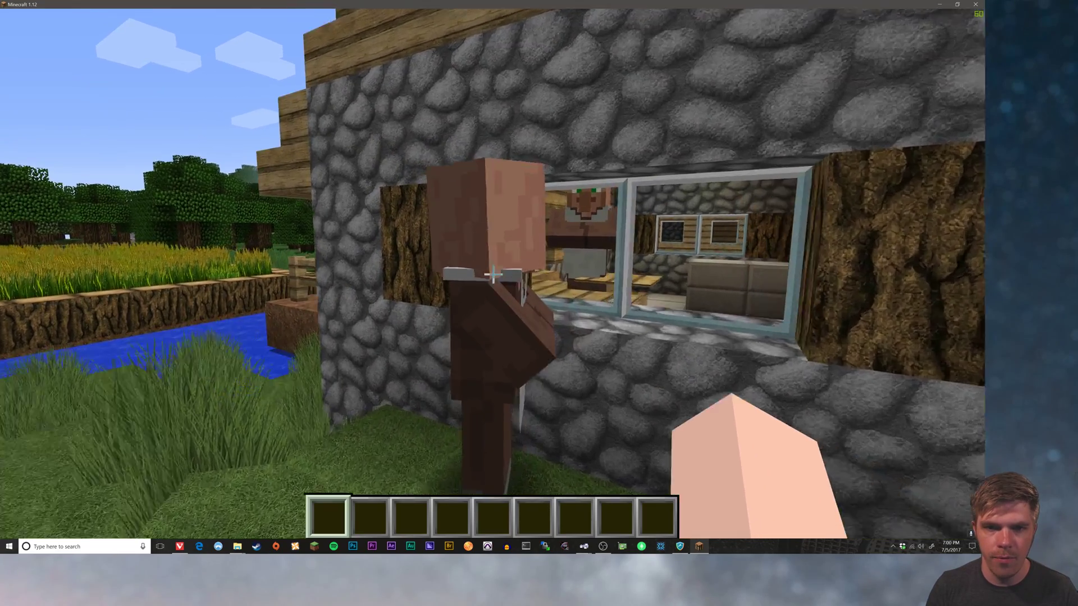
key(s)
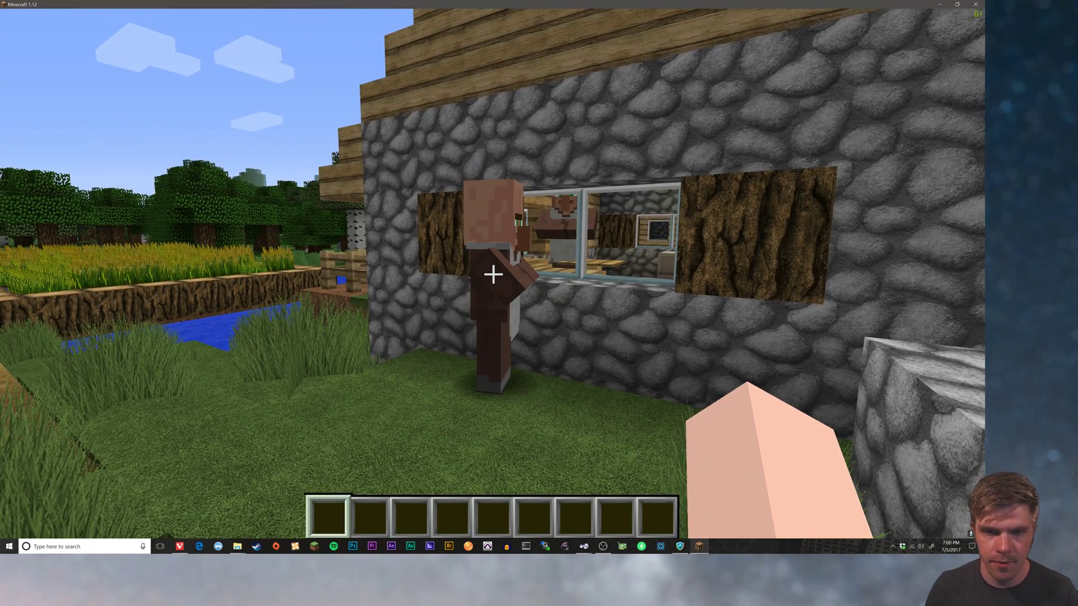
key(d)
key(space)
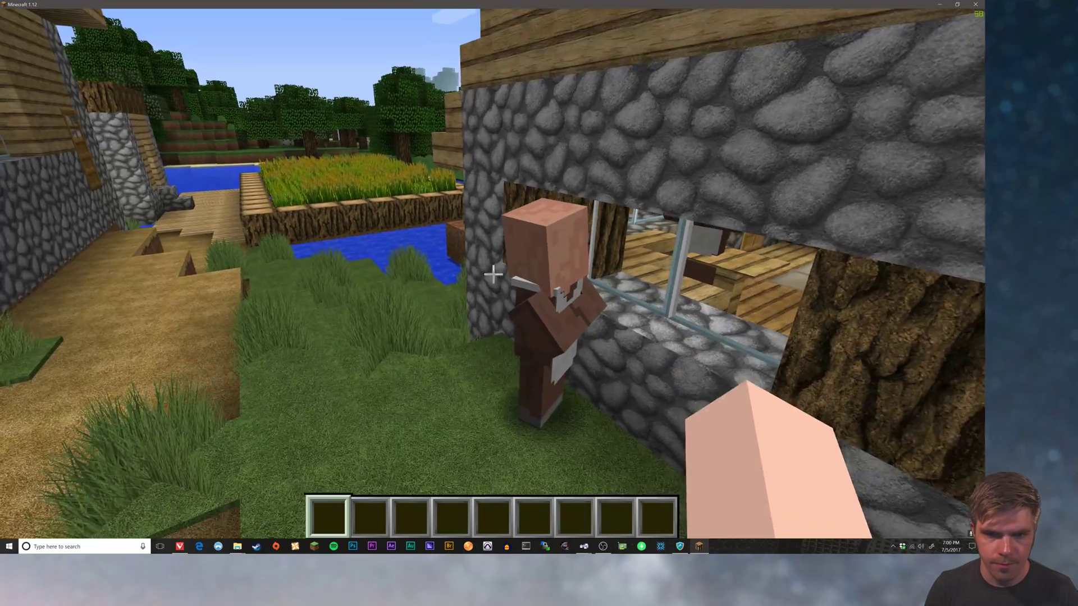
key(s)
key(a)
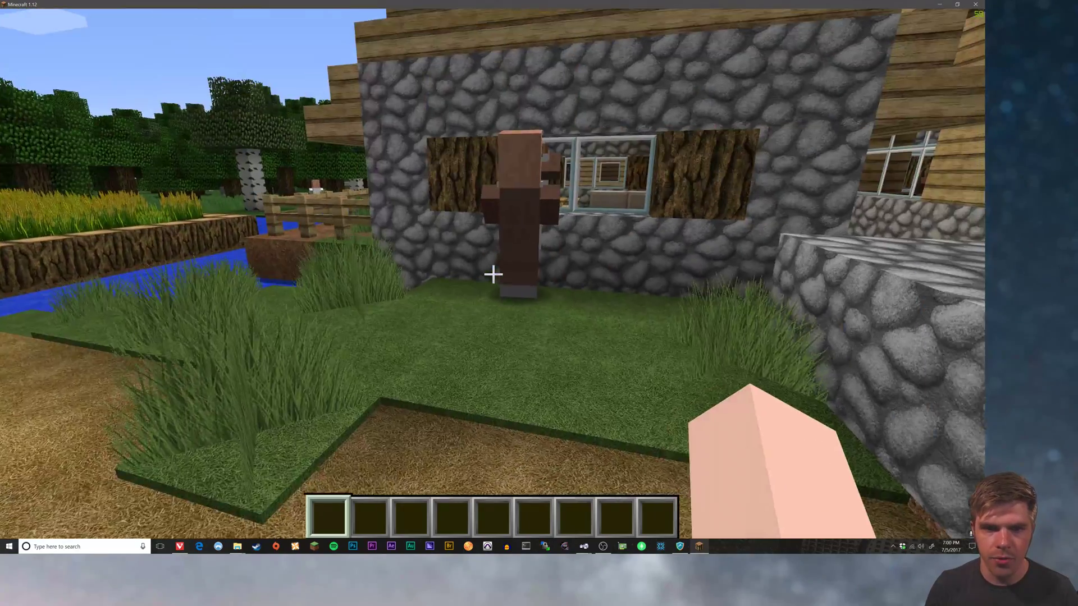
key(s)
Add John Smith Legacy 1.12.0 v2.zip to the selected resource packs, rank R3D CRAFT 256x above it, and return to the game.
key(Escape)
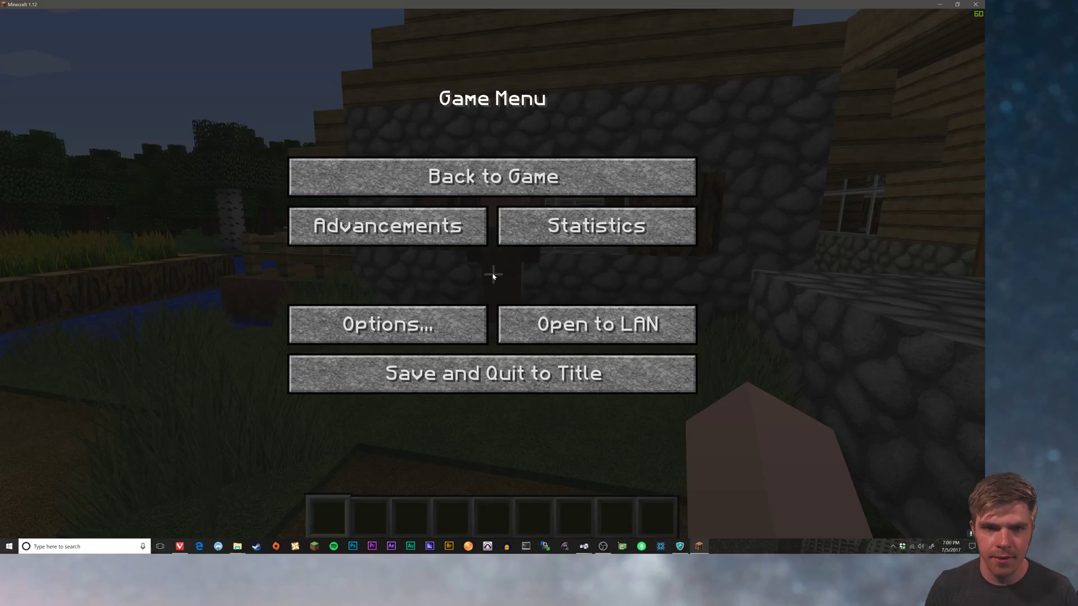
click(395, 316)
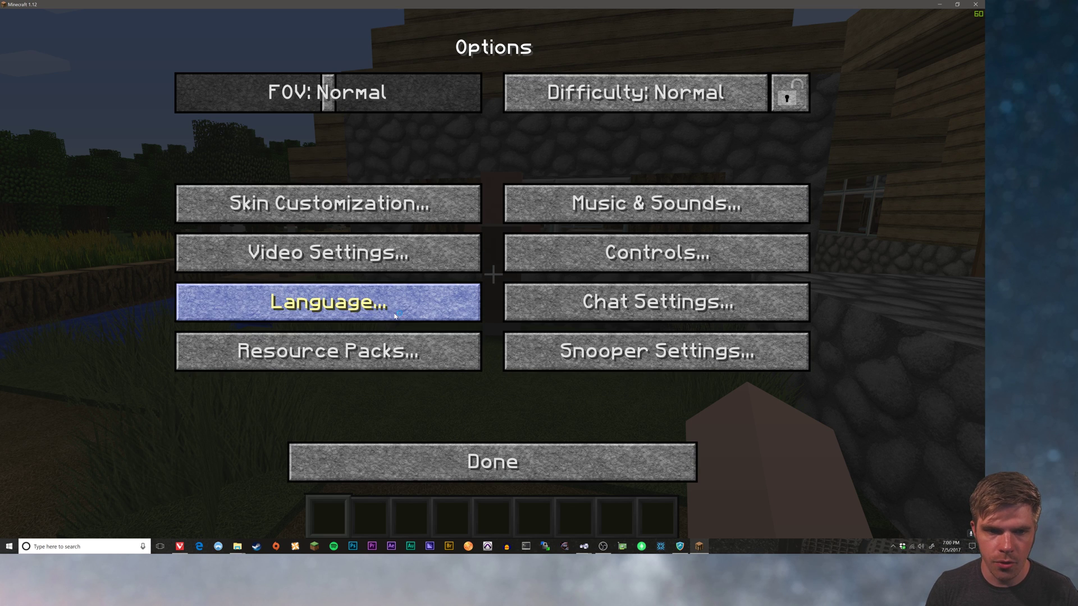
click(318, 354)
mouse_move(228, 246)
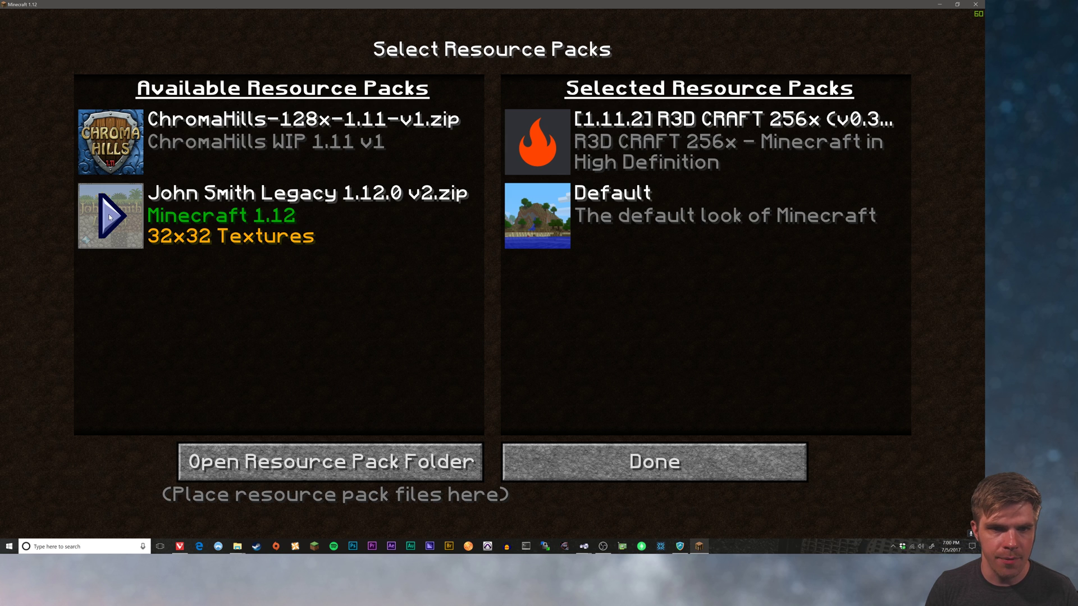
click(109, 214)
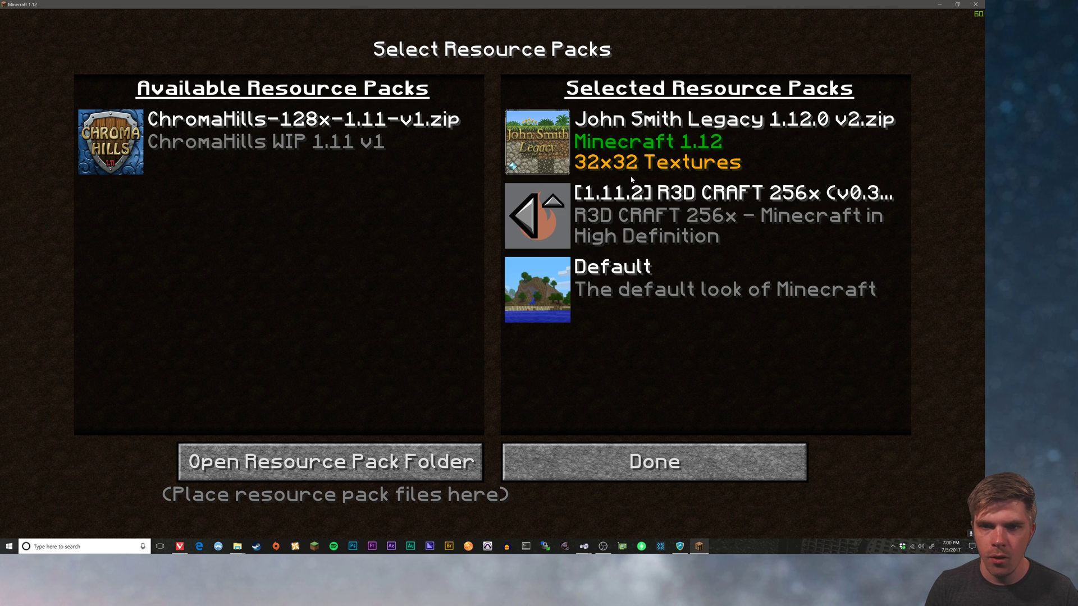
mouse_move(621, 143)
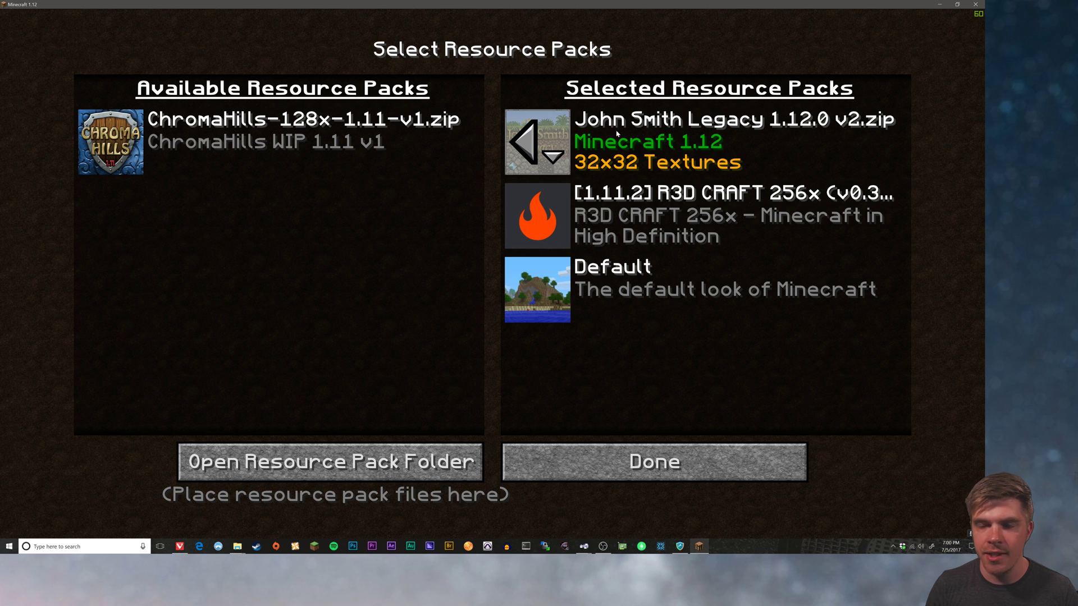
click(555, 203)
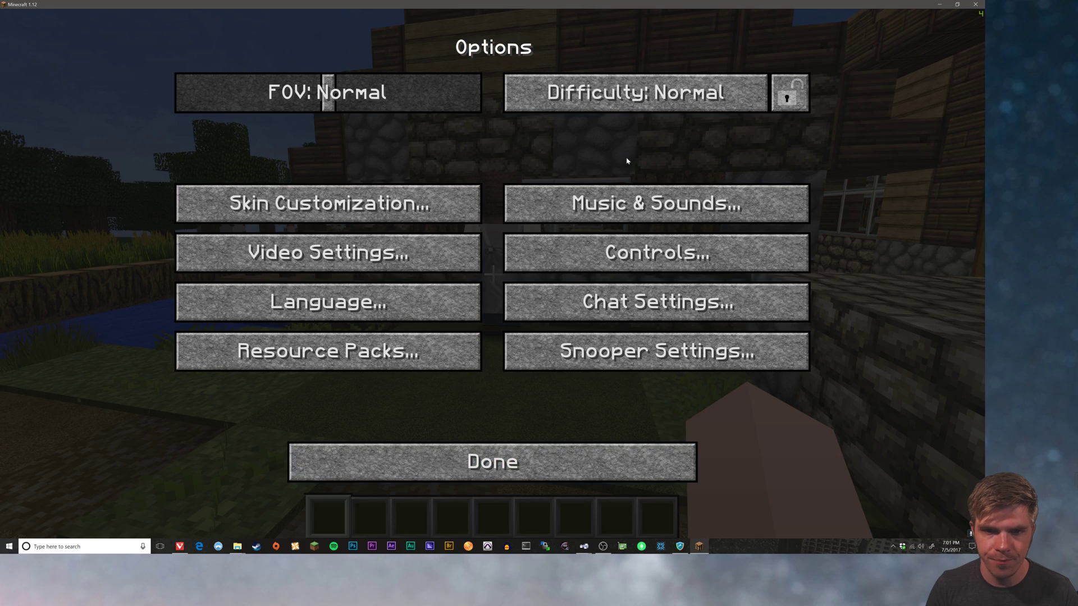
click(525, 464)
click(589, 177)
Move around the villager by the house window to examine the villager and wall textures of the combined packs.
key(w)
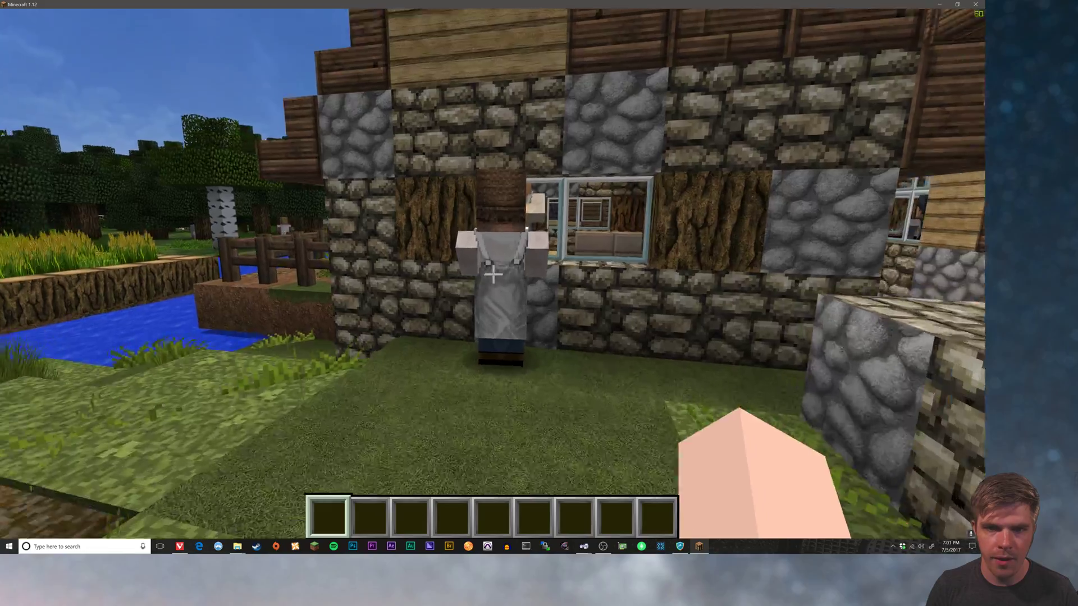
key(d)
key(s)
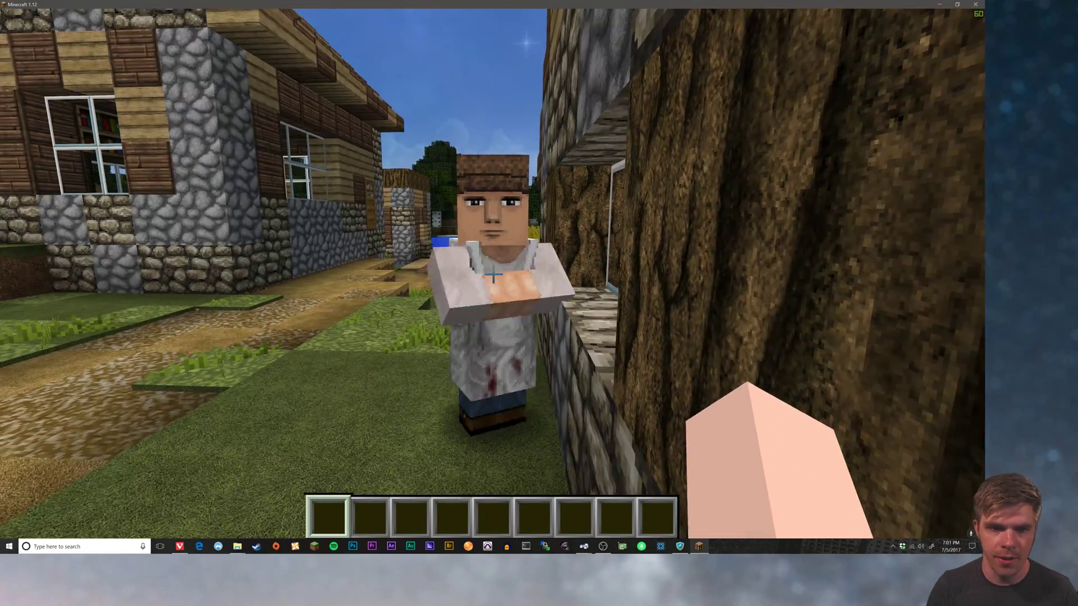
key(w)
key(w)
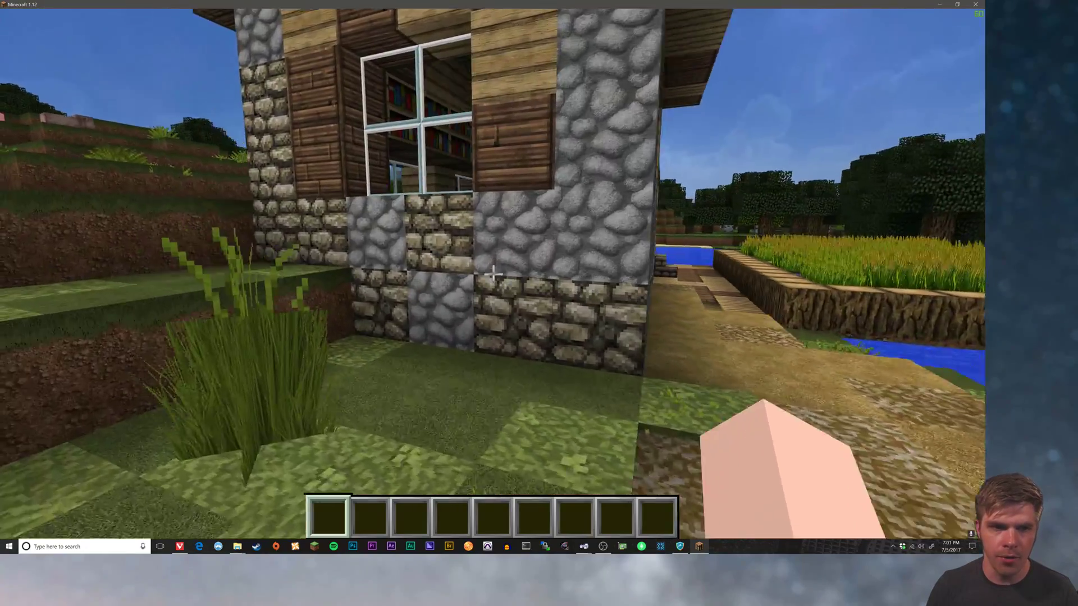
Walk around the library house to examine its mixed cobblestone and plank textures from the windowed side up to the gable.
key(a)
key(space)
key(space)
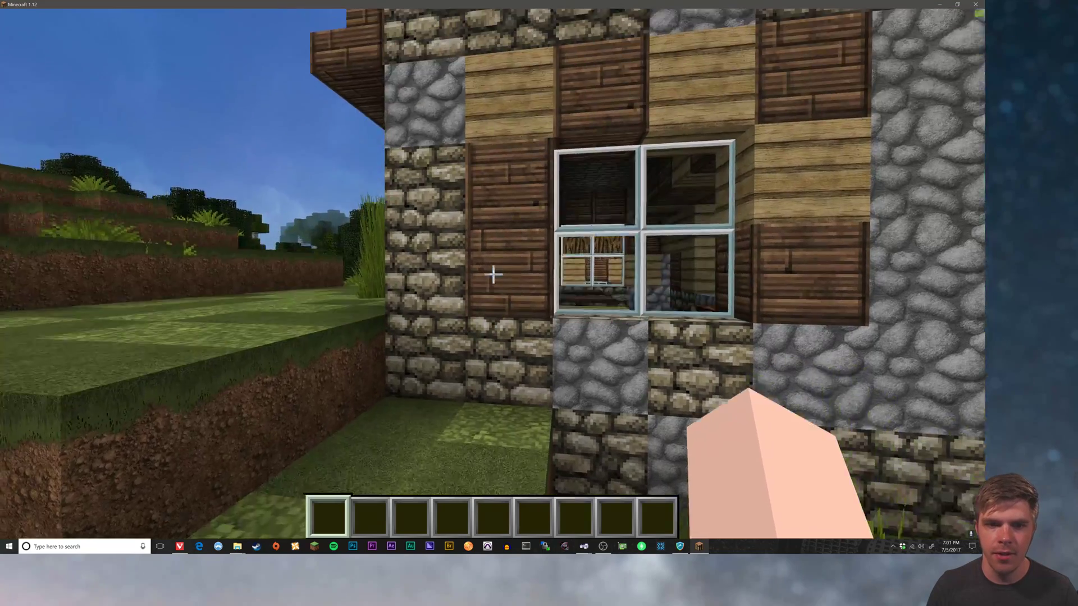
key(s)
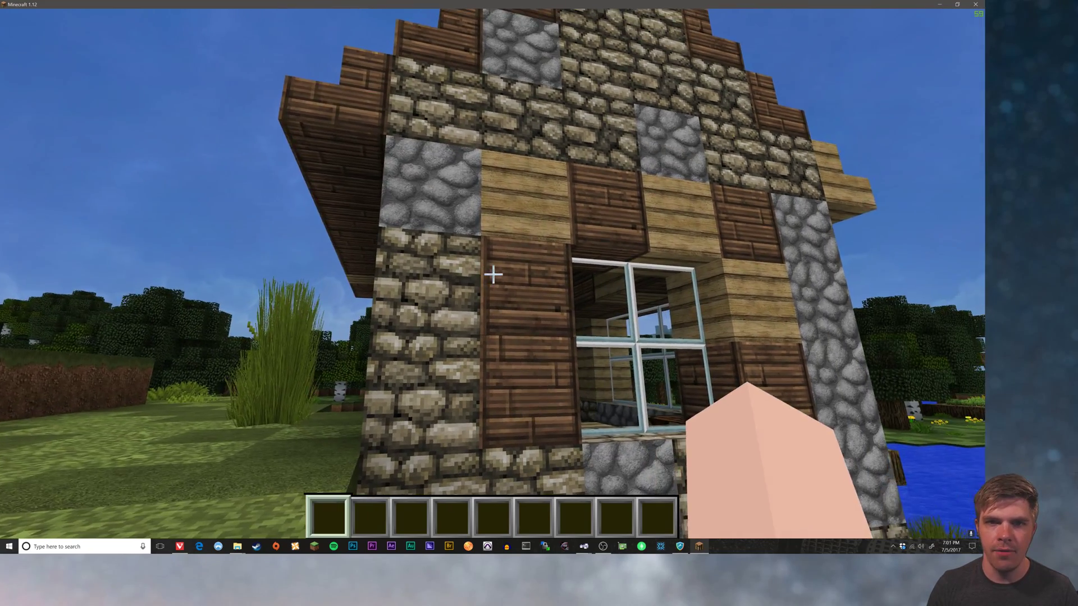
key(w)
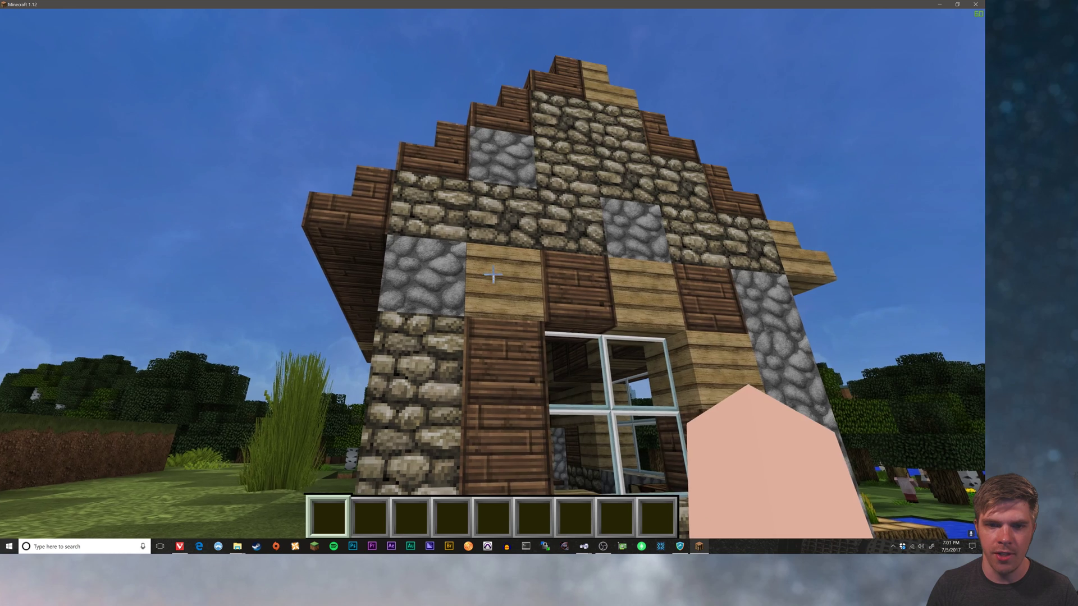
Turn Alternate Blocks off in the video detail settings and return to the game.
key(Escape)
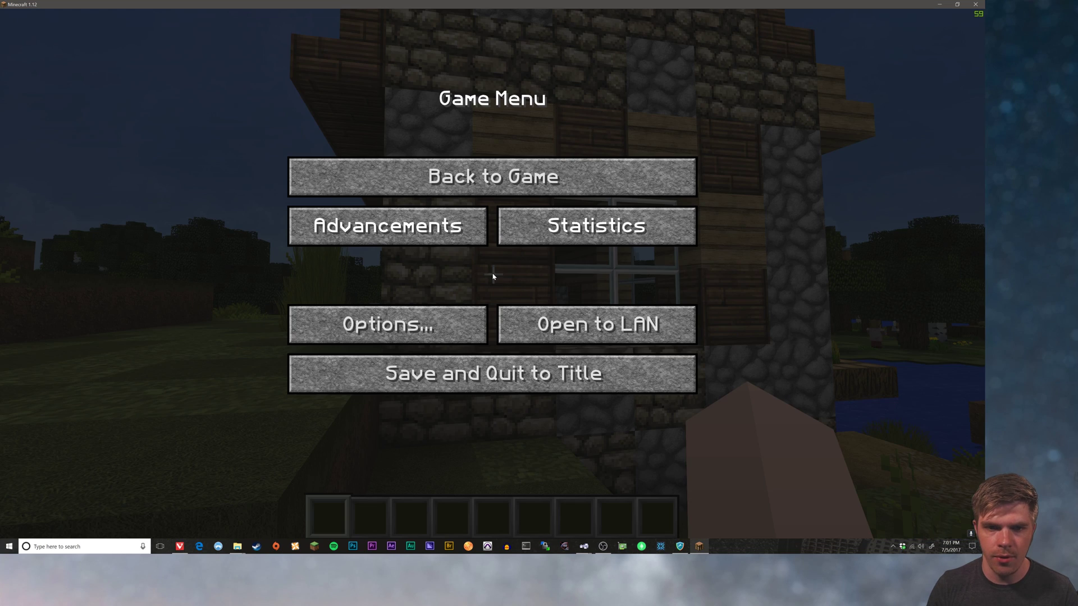
click(408, 333)
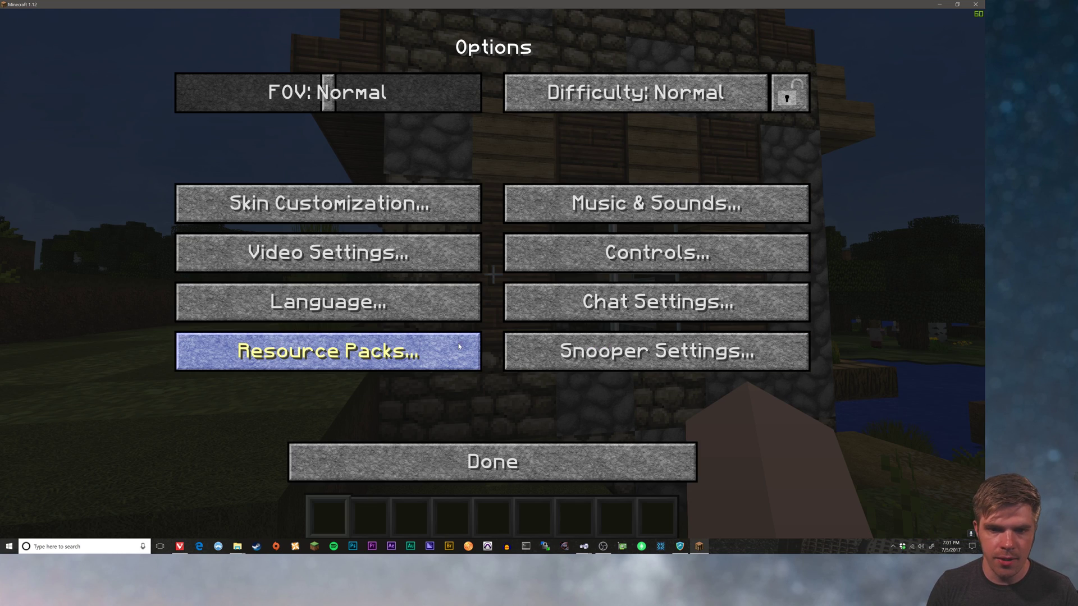
click(459, 255)
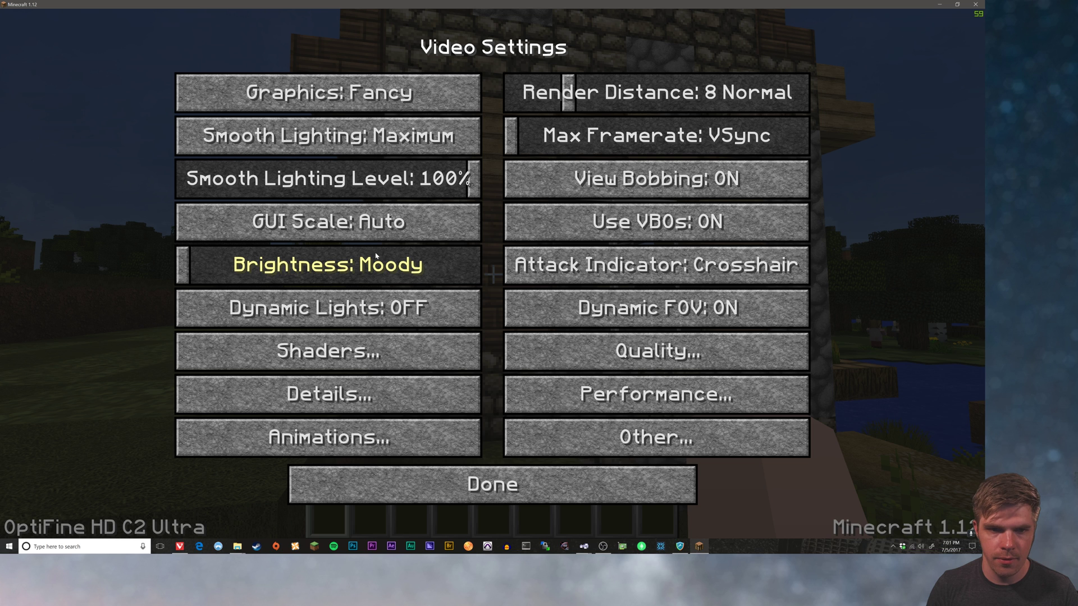
click(458, 395)
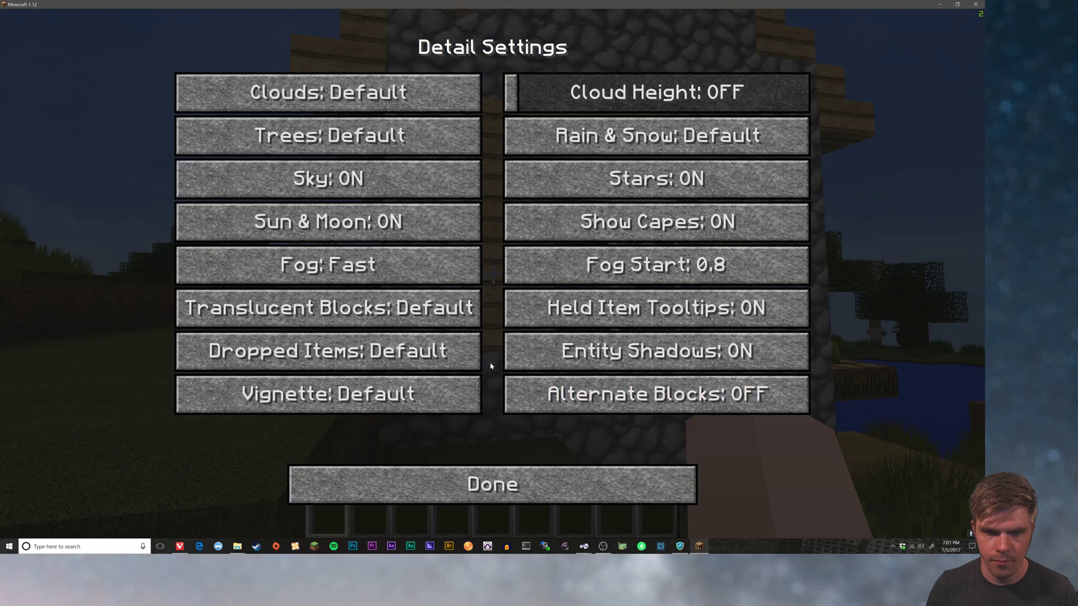
click(493, 486)
click(494, 486)
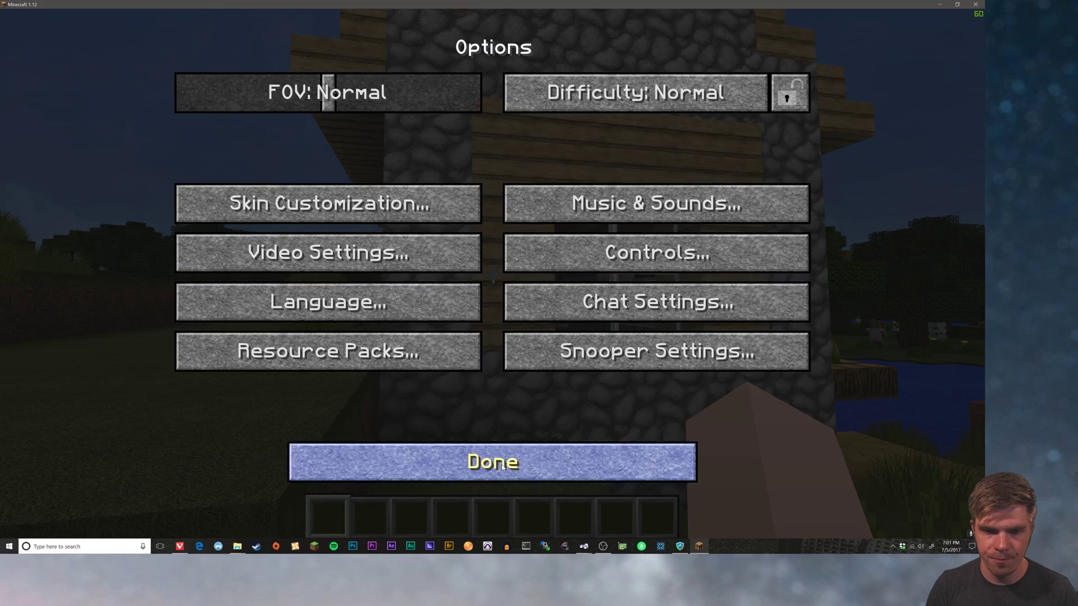
click(494, 462)
click(493, 176)
Walk past the villager and along the path by the wheat farm to examine the village textures without alternate blocks.
key(w)
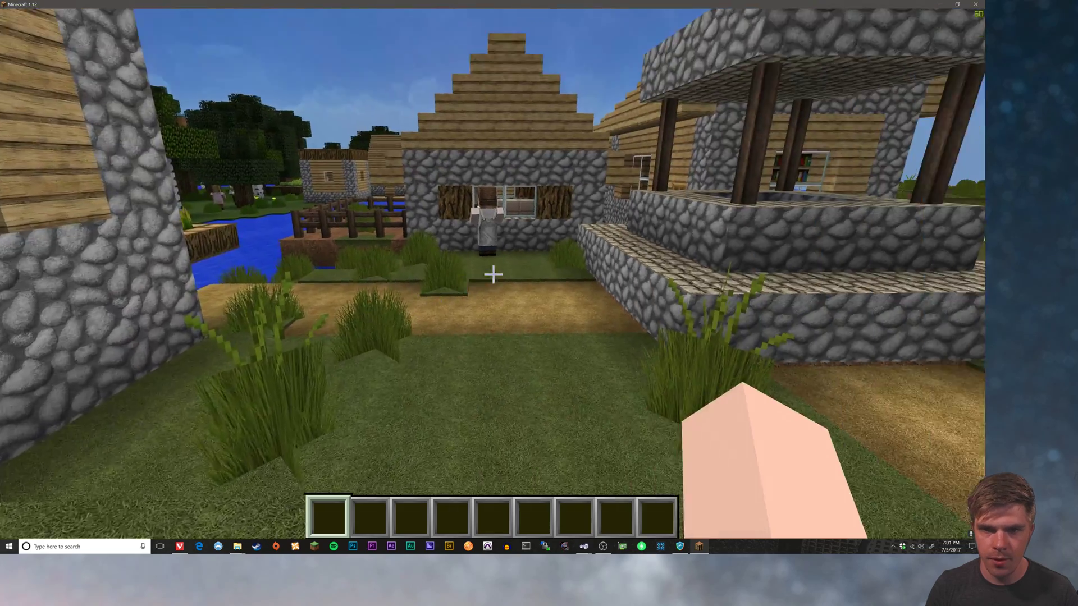
key(w)
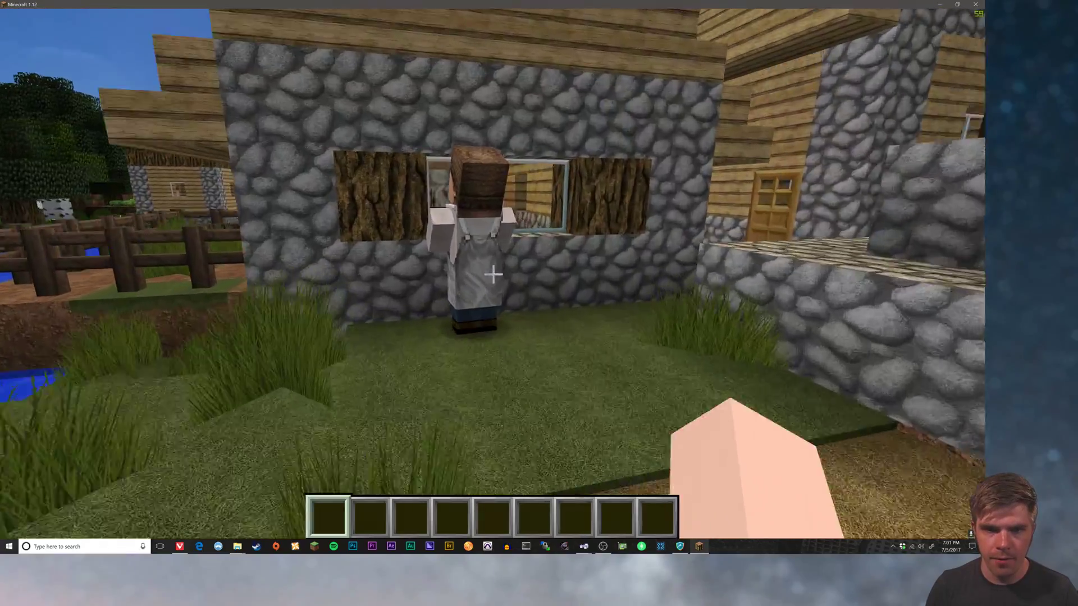
key(space)
key(s)
key(w)
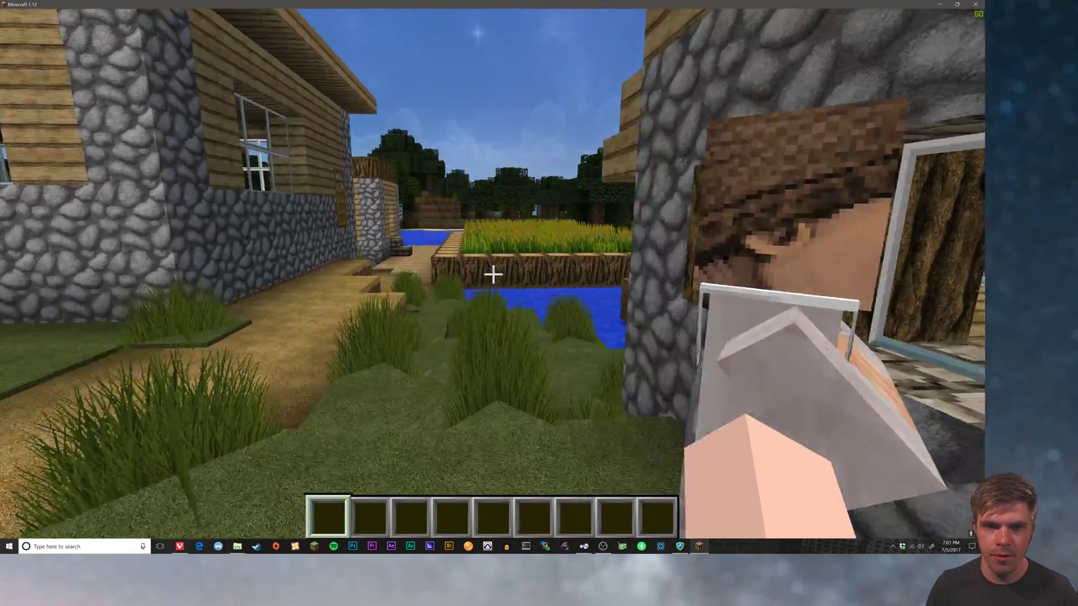
key(s)
key(w)
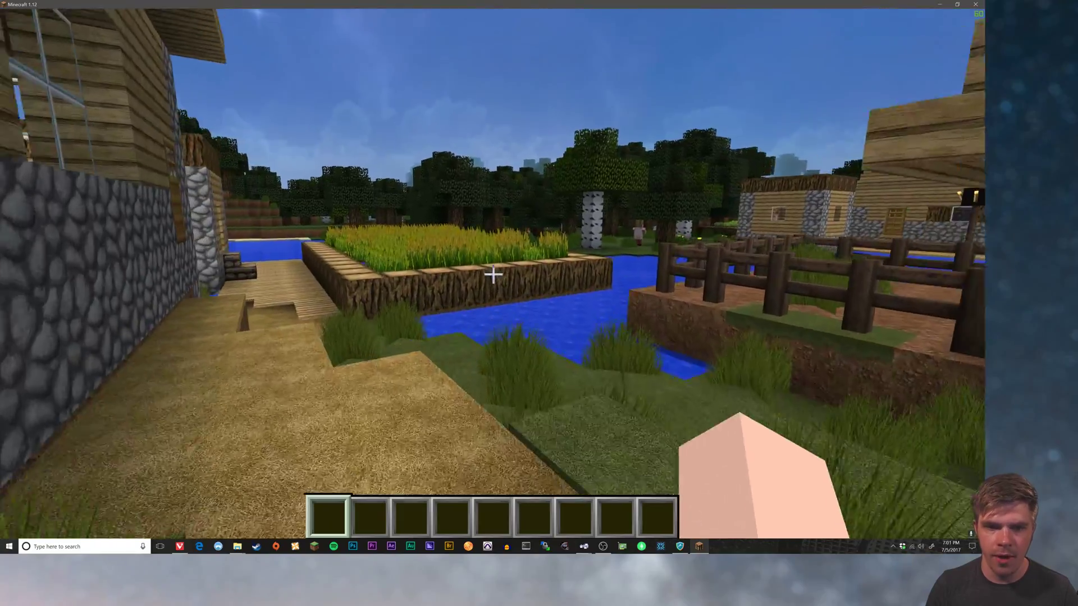
key(w)
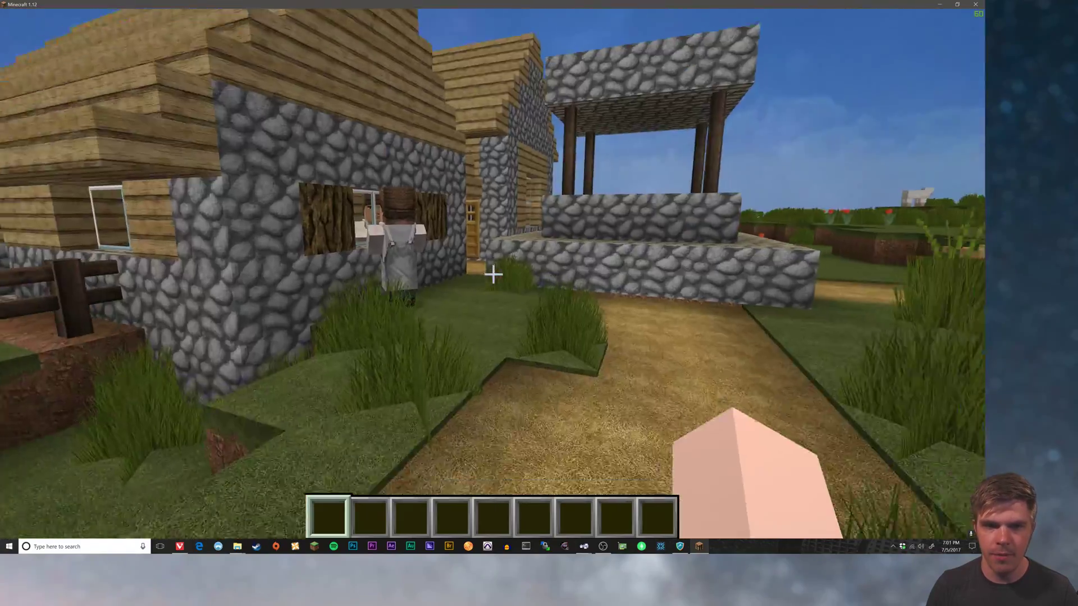
key(Escape)
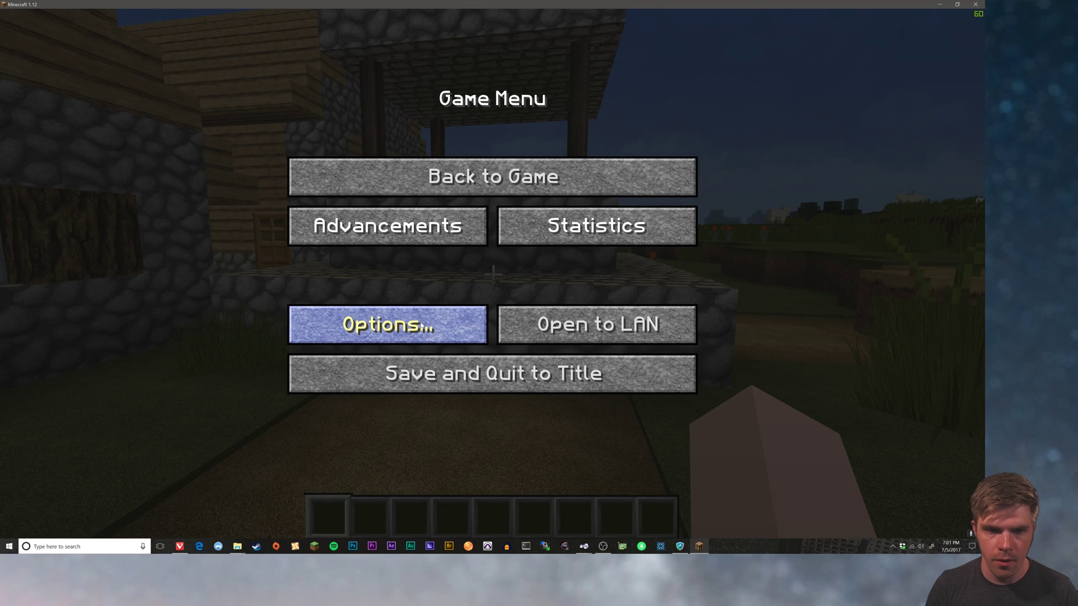
click(421, 326)
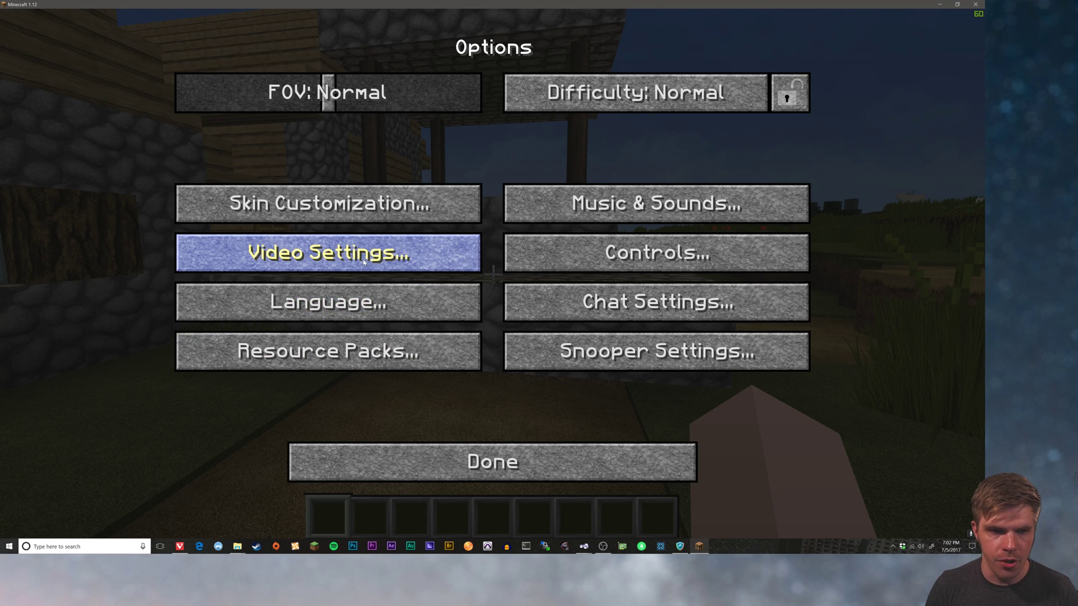
key(Escape)
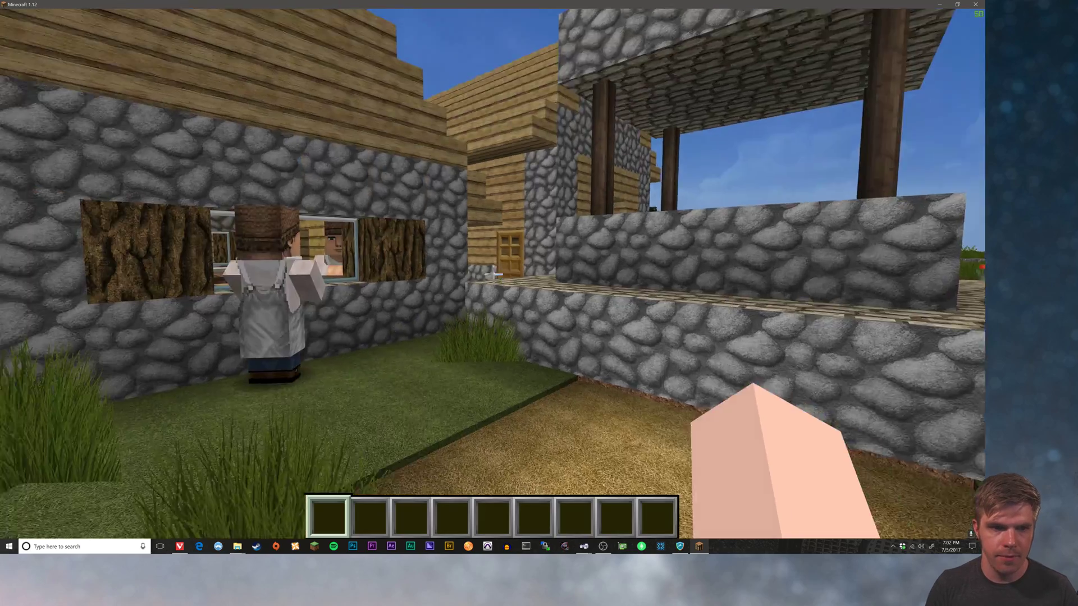
Approach the villager at the house window to examine the villager, cobblestone and log textures close up.
key(w)
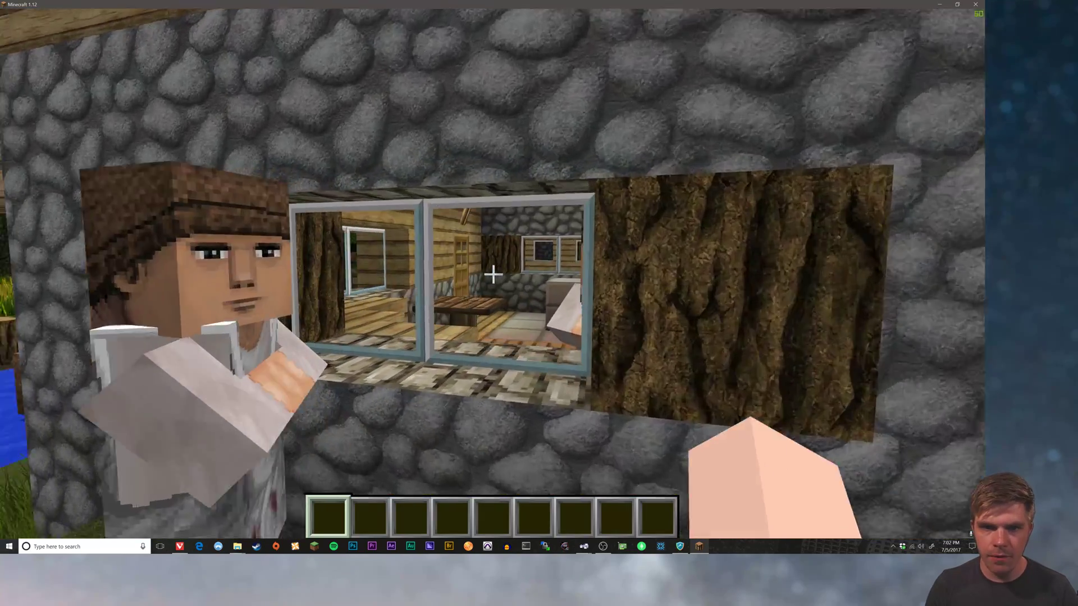
key(s)
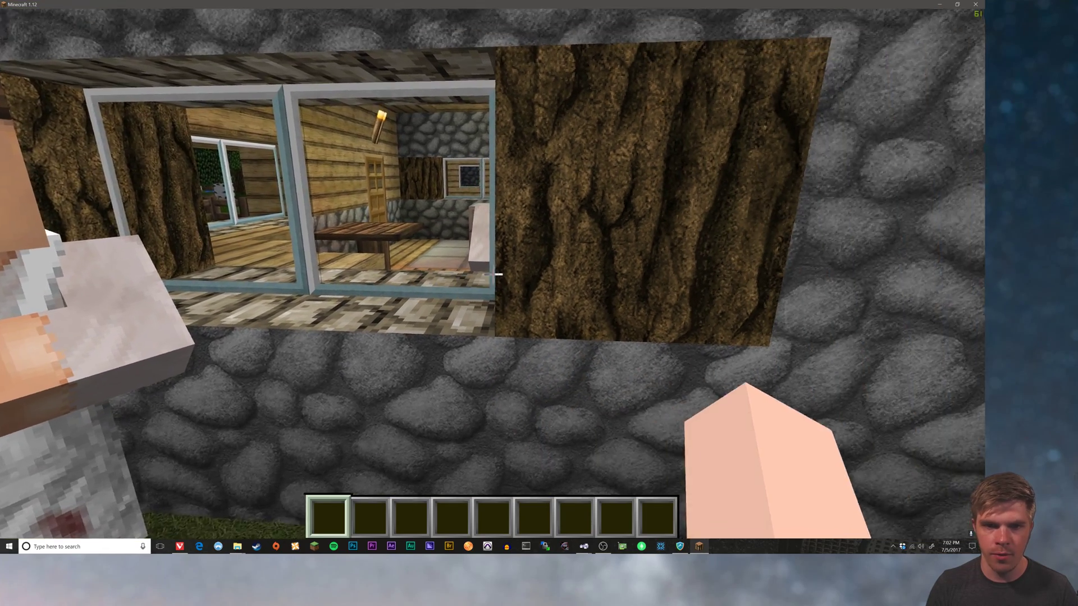
key(space)
key(w)
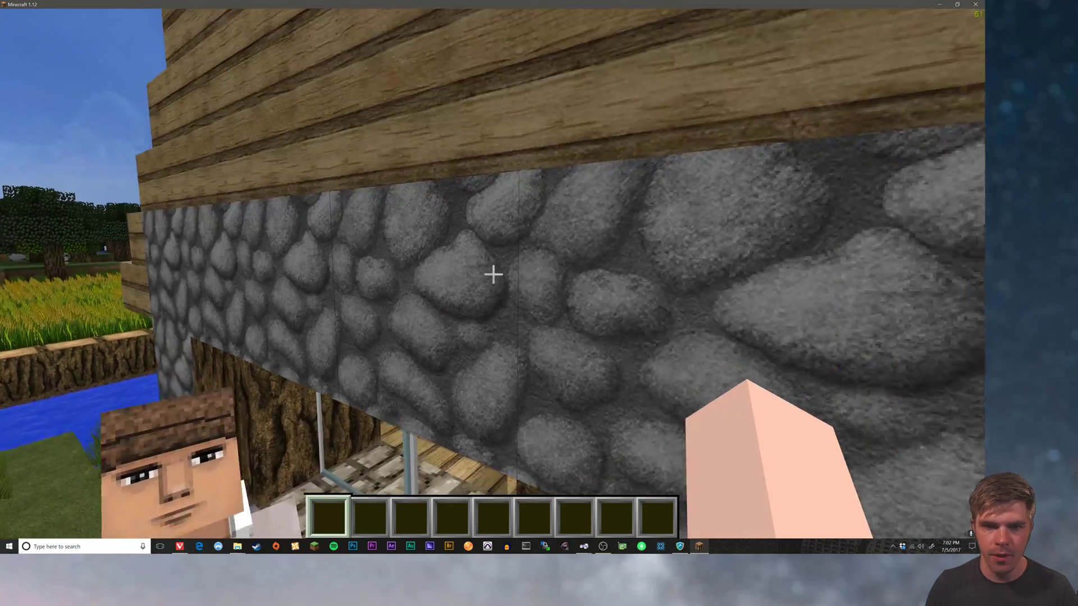
key(s)
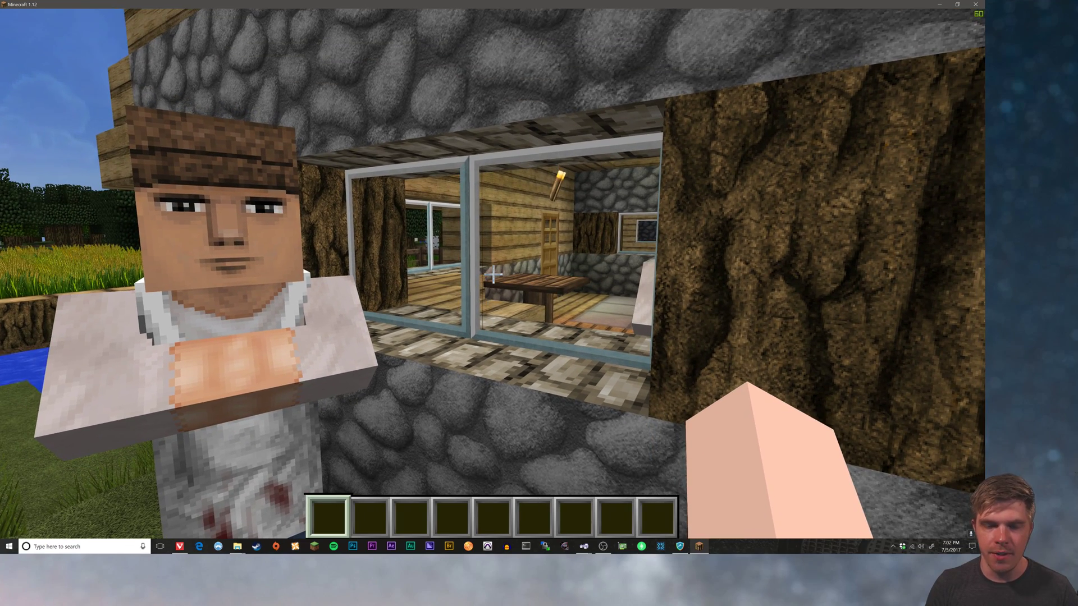
key(Escape)
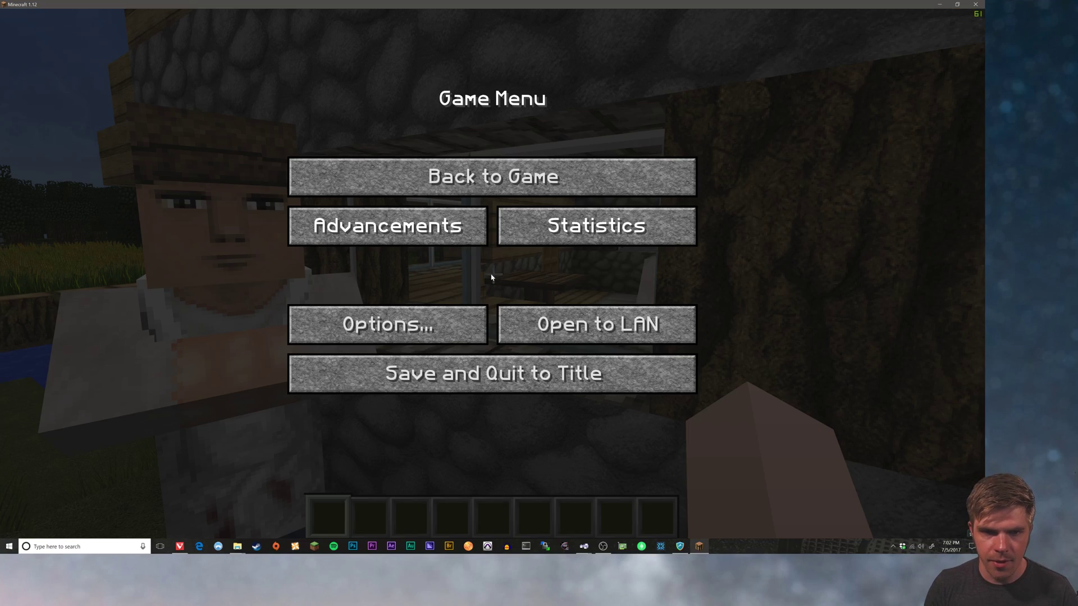
click(393, 312)
key(Escape)
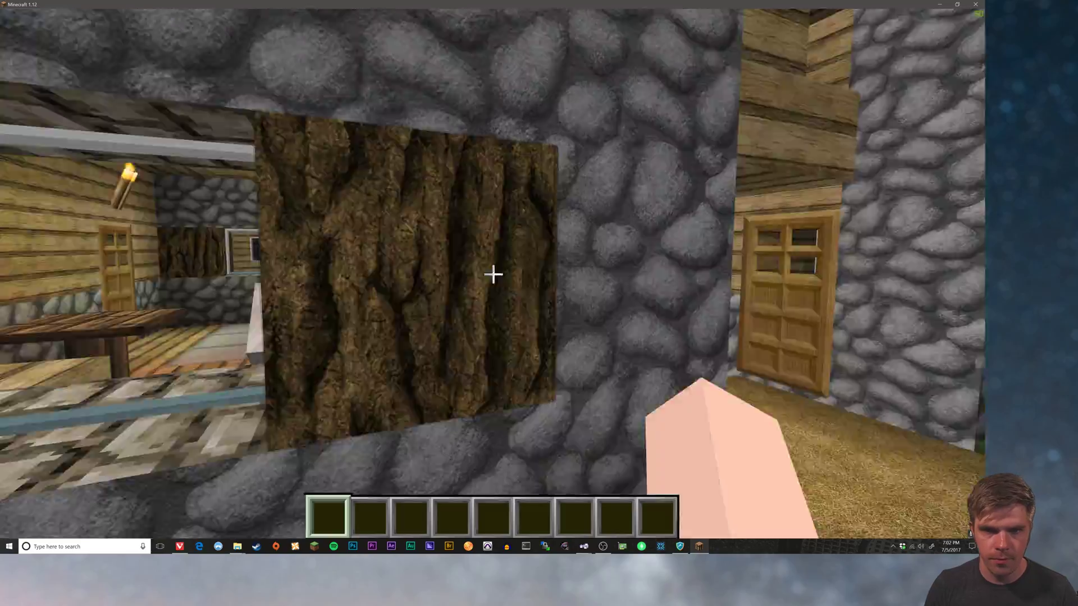
Walk down the alley between the houses to the library window to examine the bookshelf, plank and glass textures.
key(w)
key(w)
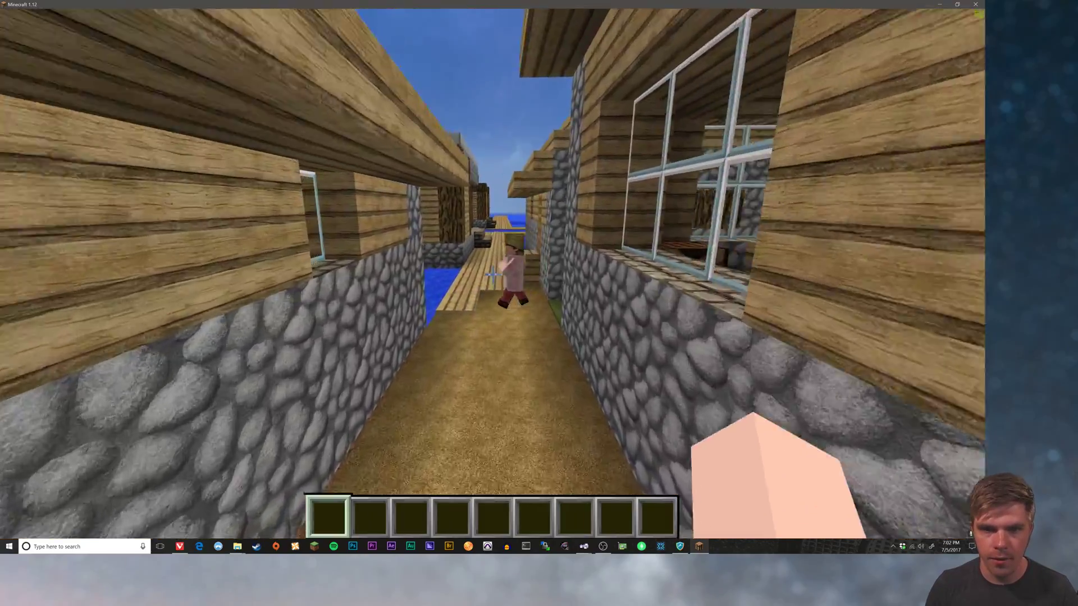
key(s)
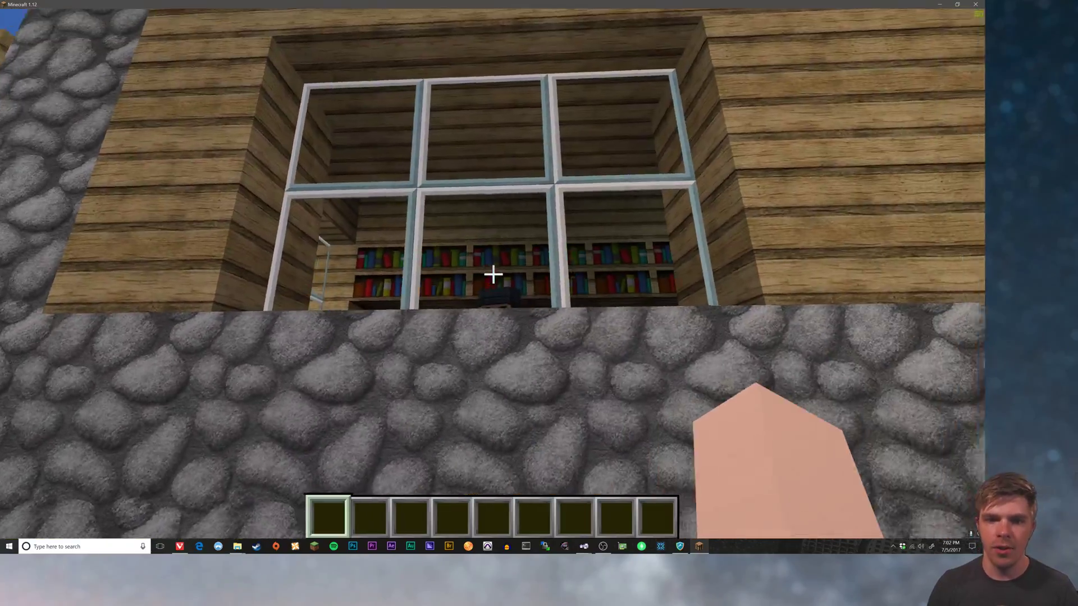
key(s)
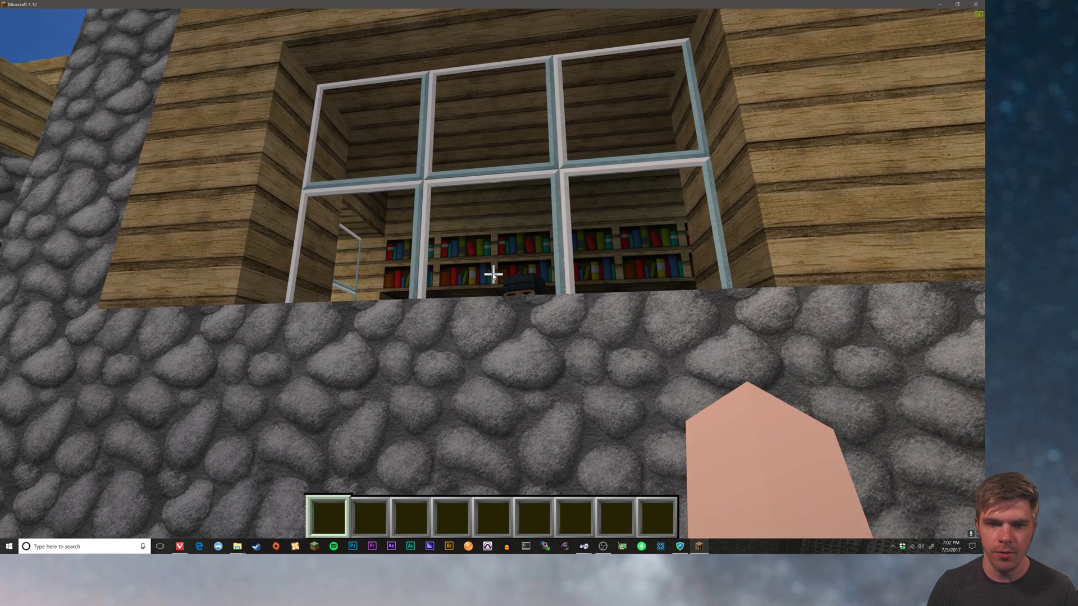
Set Connected Textures to Fancy in the video quality settings and return to the game.
key(Escape)
click(410, 332)
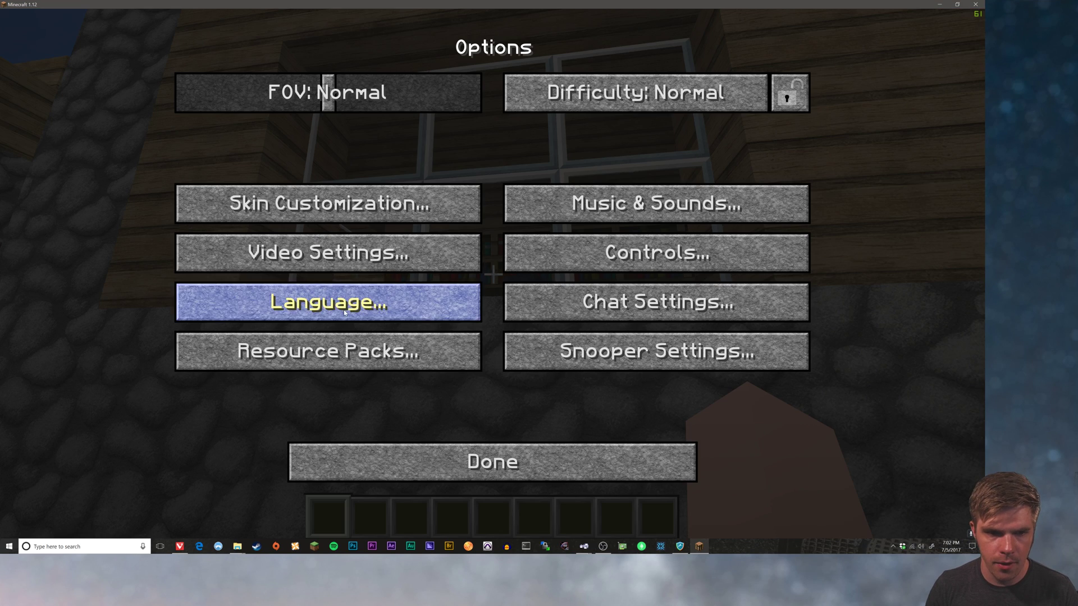
click(320, 258)
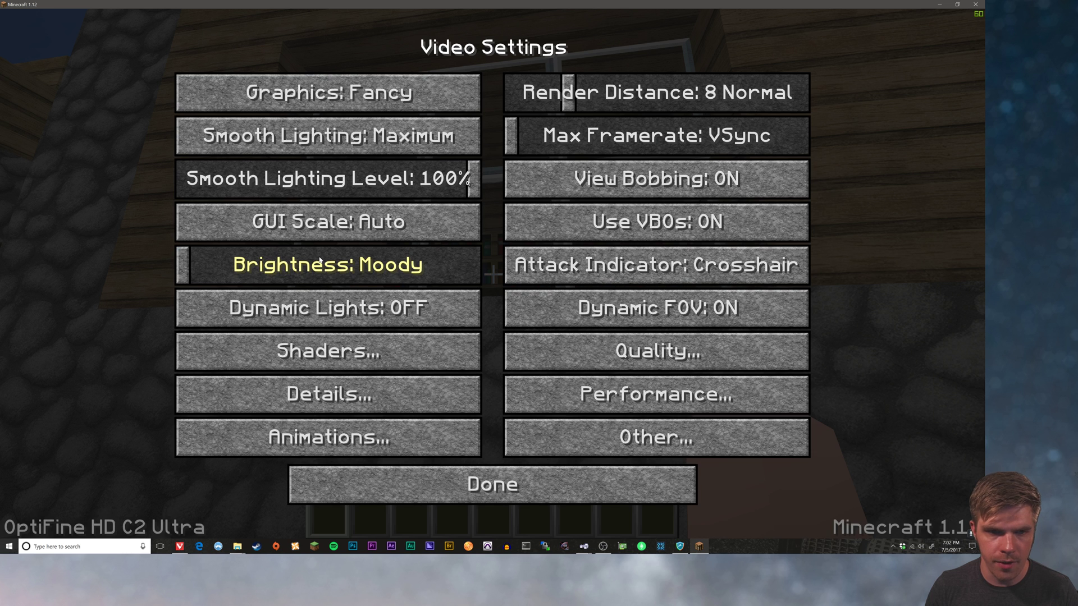
click(643, 358)
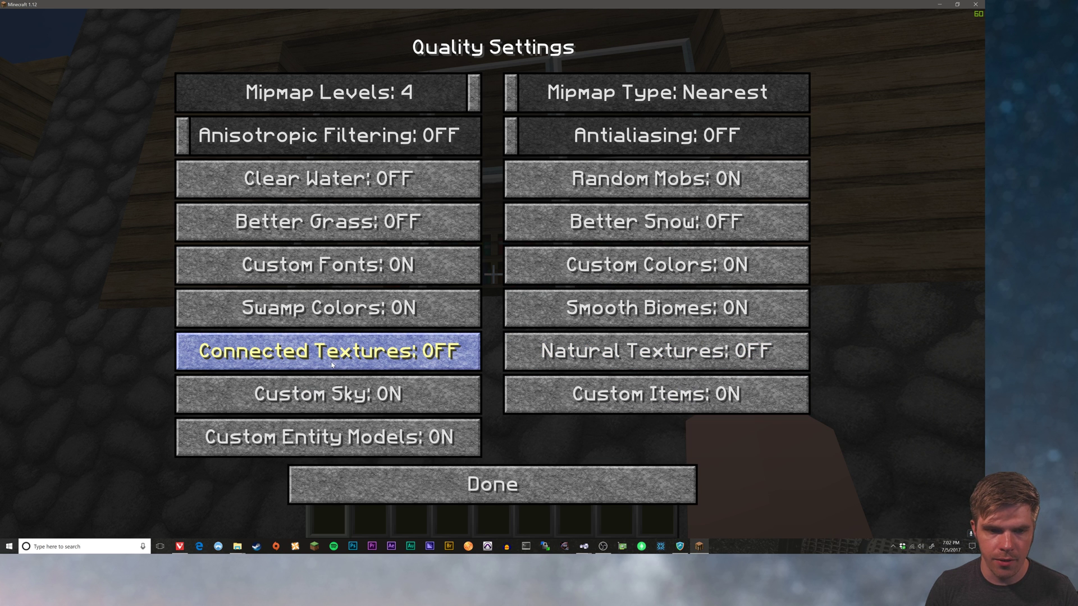
mouse_move(330, 360)
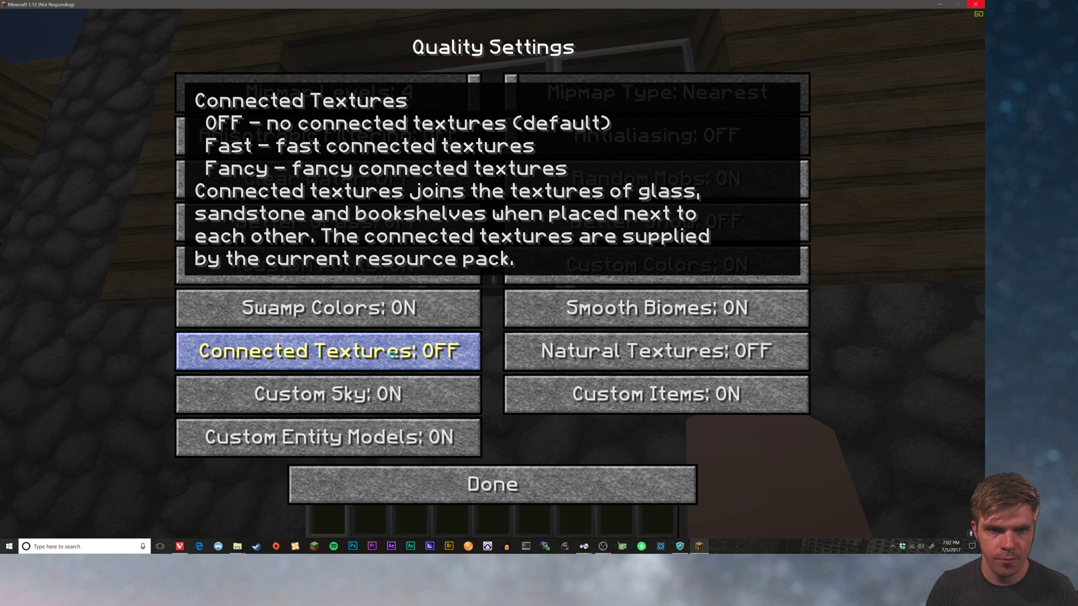
click(392, 355)
click(392, 355)
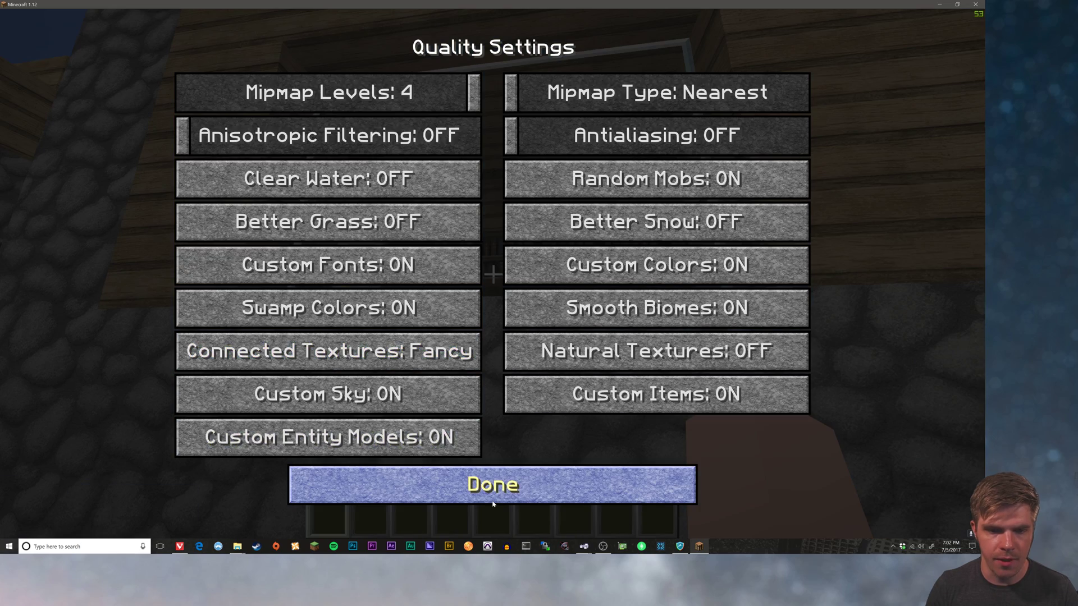
click(496, 489)
click(494, 488)
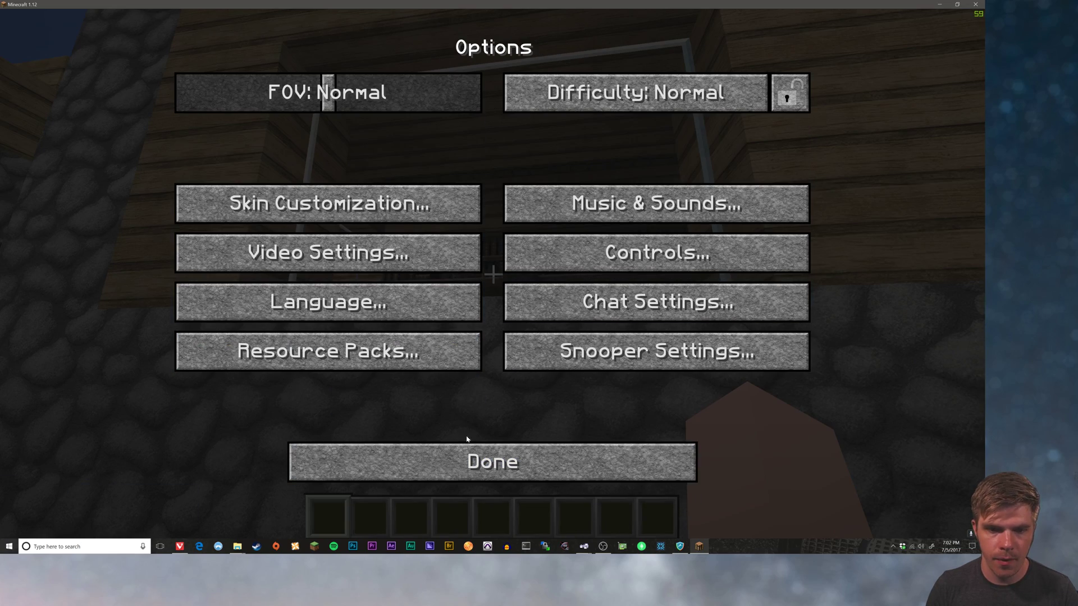
click(468, 457)
click(486, 164)
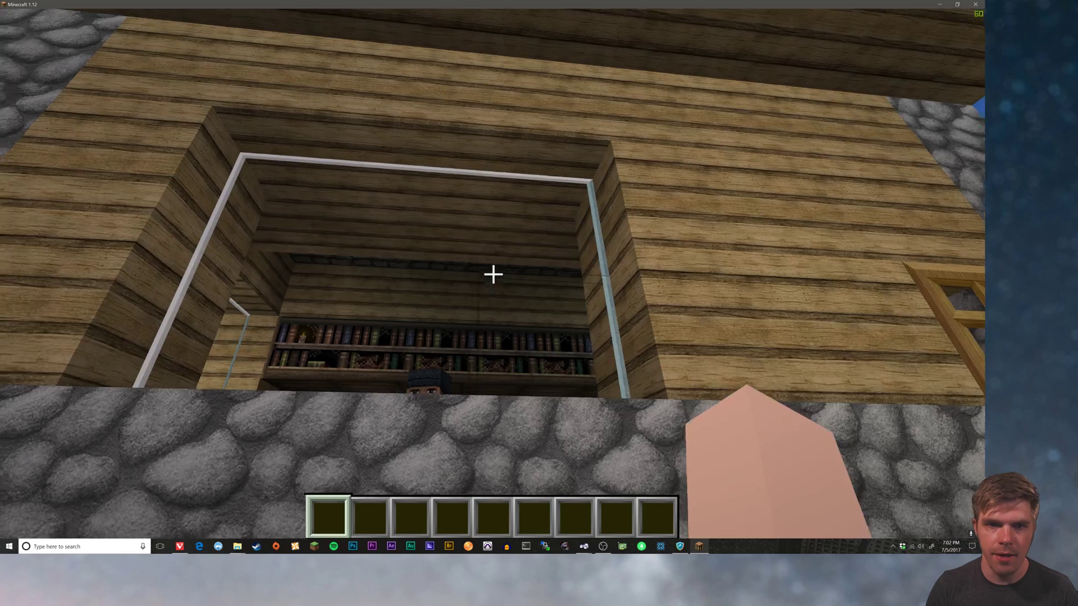
Move around the library window to examine the connected glass and bookshelf textures.
key(w)
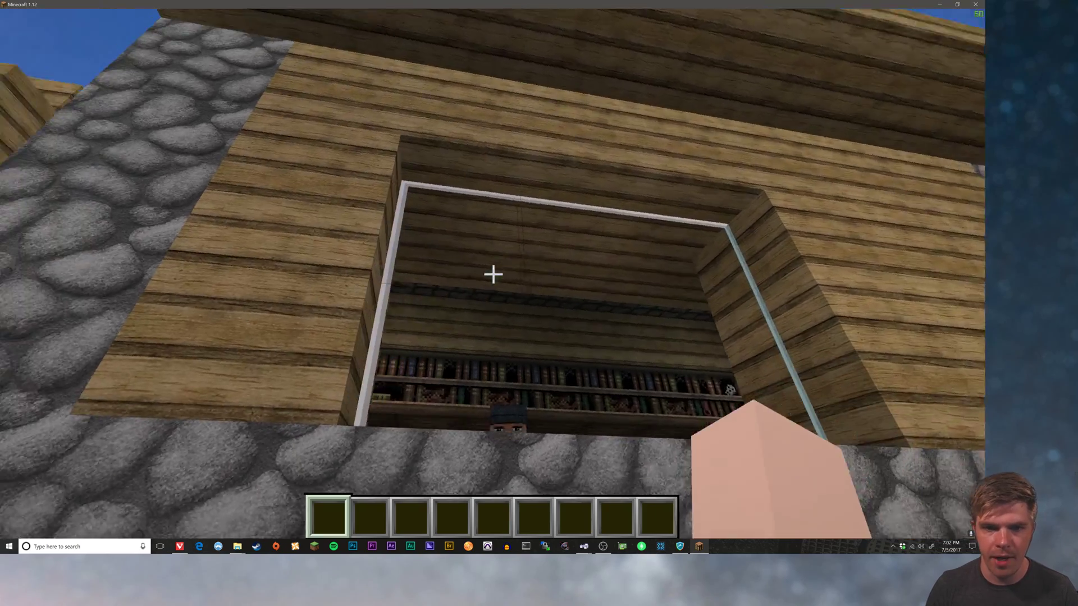
key(a)
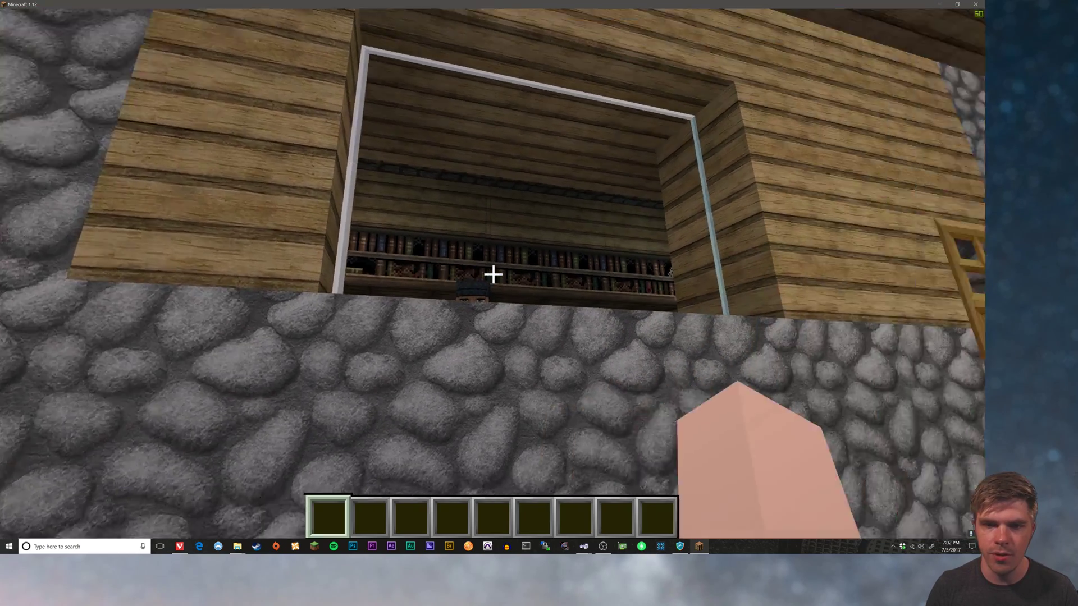
key(d)
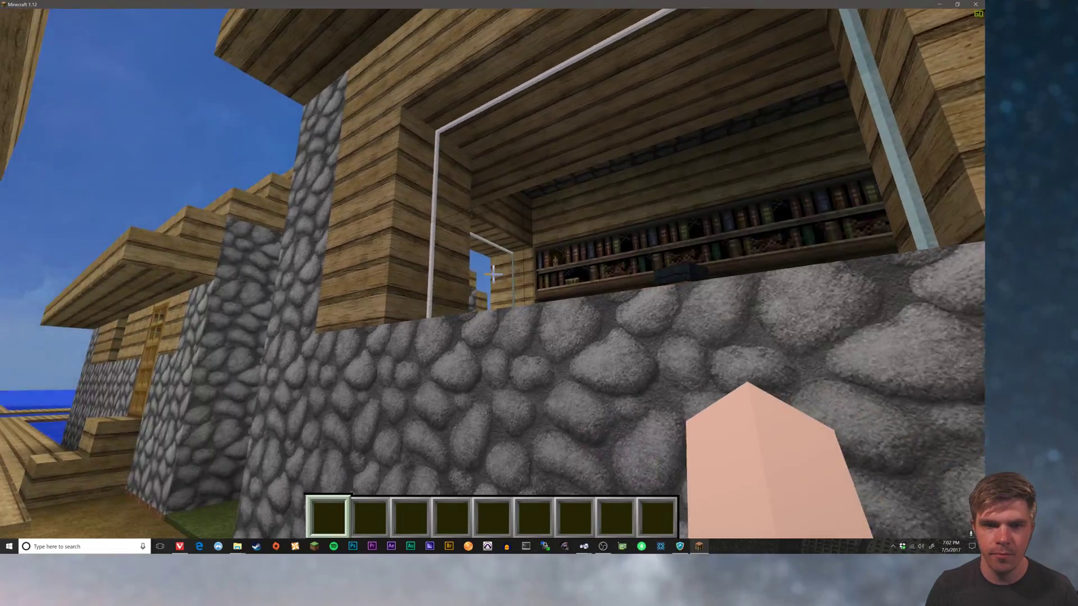
Walk along the wooden boardwalk to the covered stone floor and back to examine the plank, log and stone textures.
key(w)
key(w)
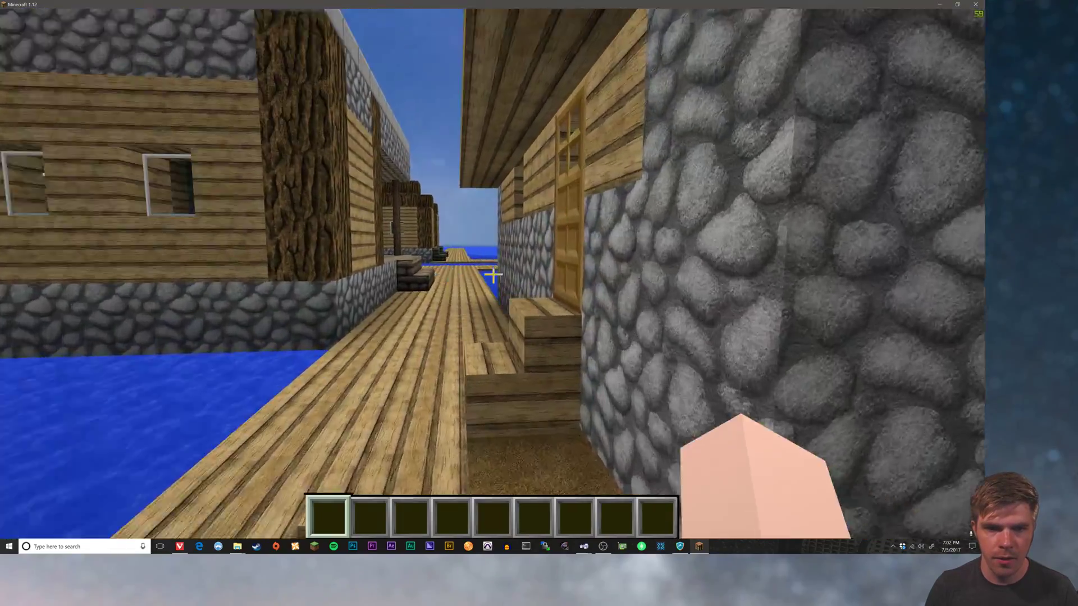
key(w)
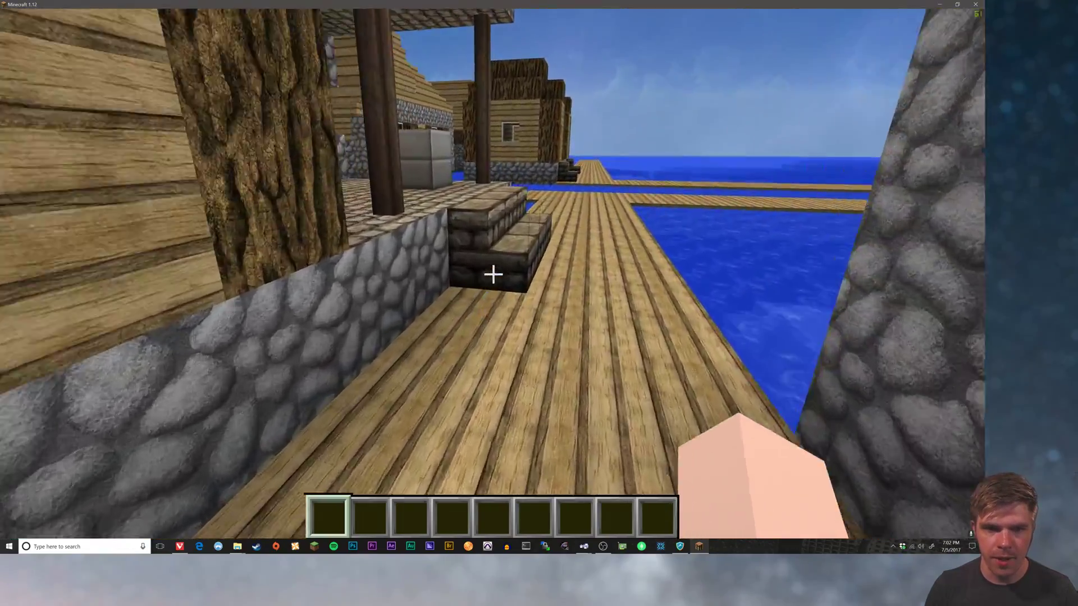
key(w)
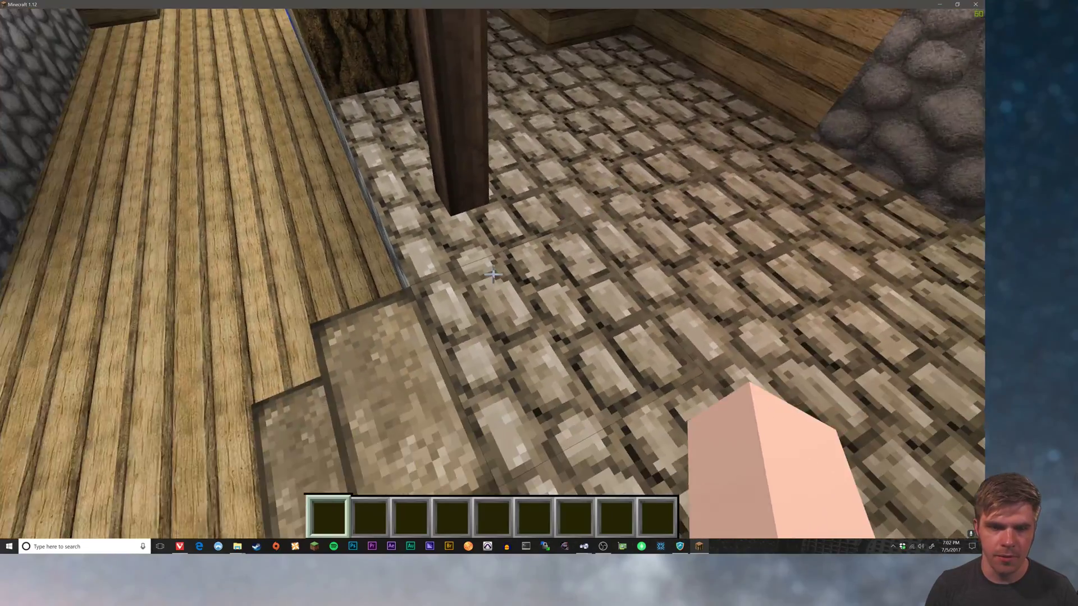
key(a)
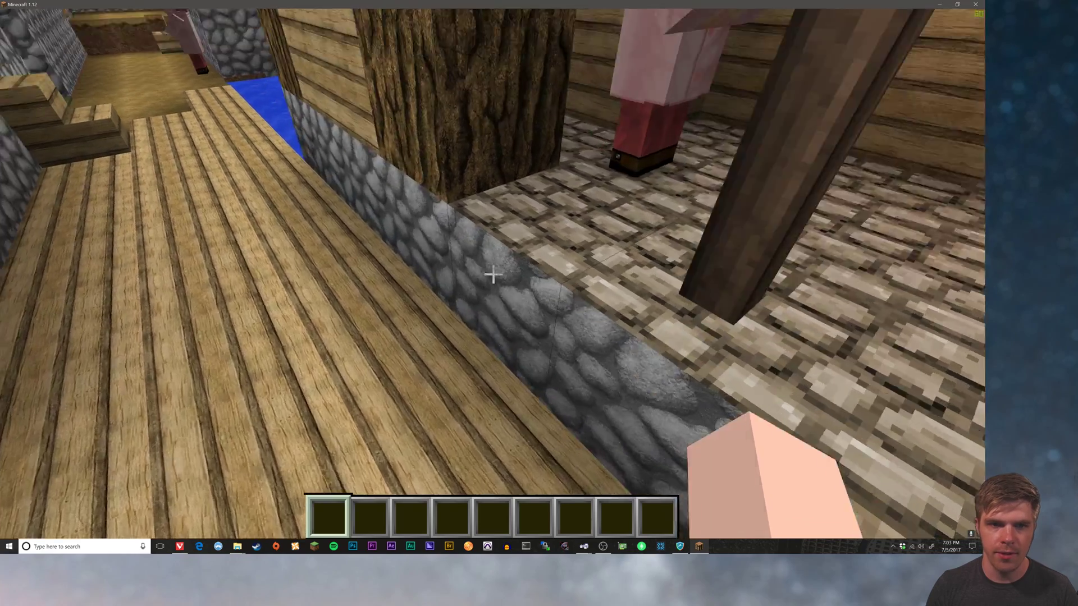
key(w)
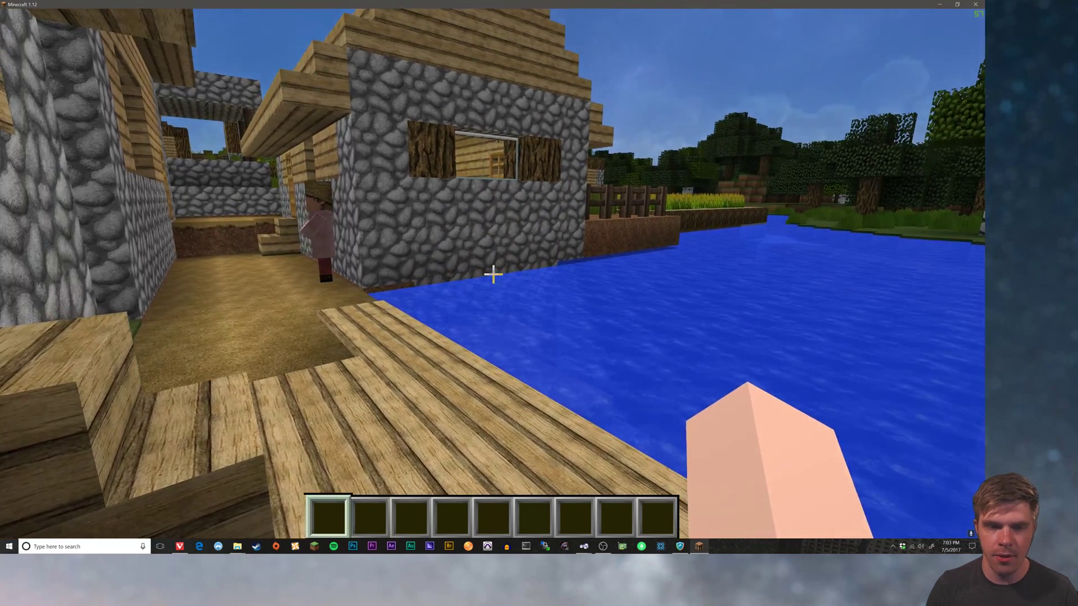
Deselect the R3D CRAFT 256x and John Smith Legacy resource packs, apply ChromaHills-128x-1.11-v1.zip, and return to the game.
key(Escape)
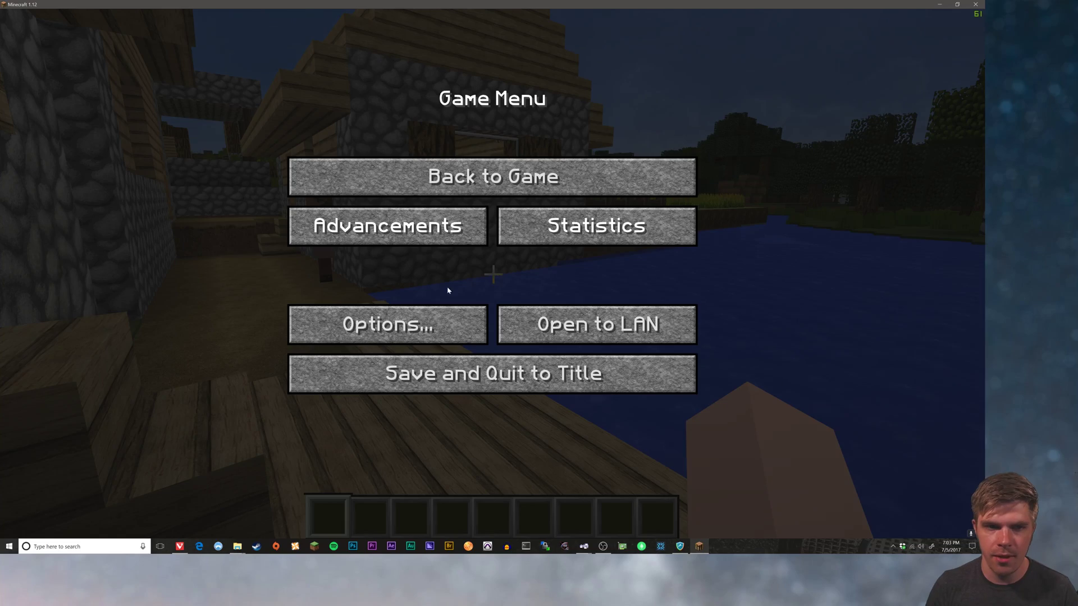
click(416, 331)
click(416, 349)
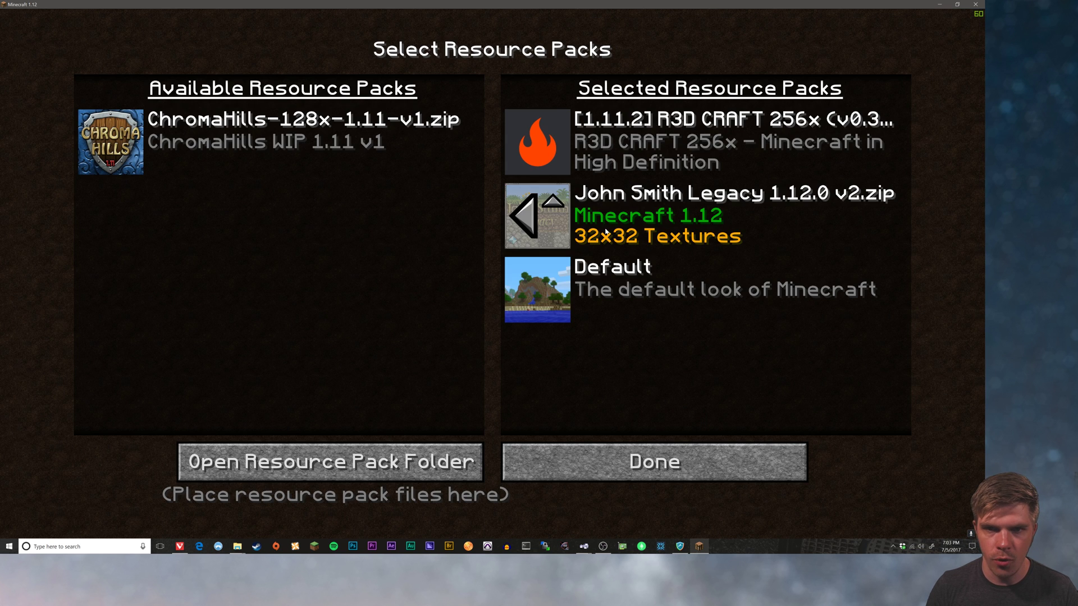
click(529, 145)
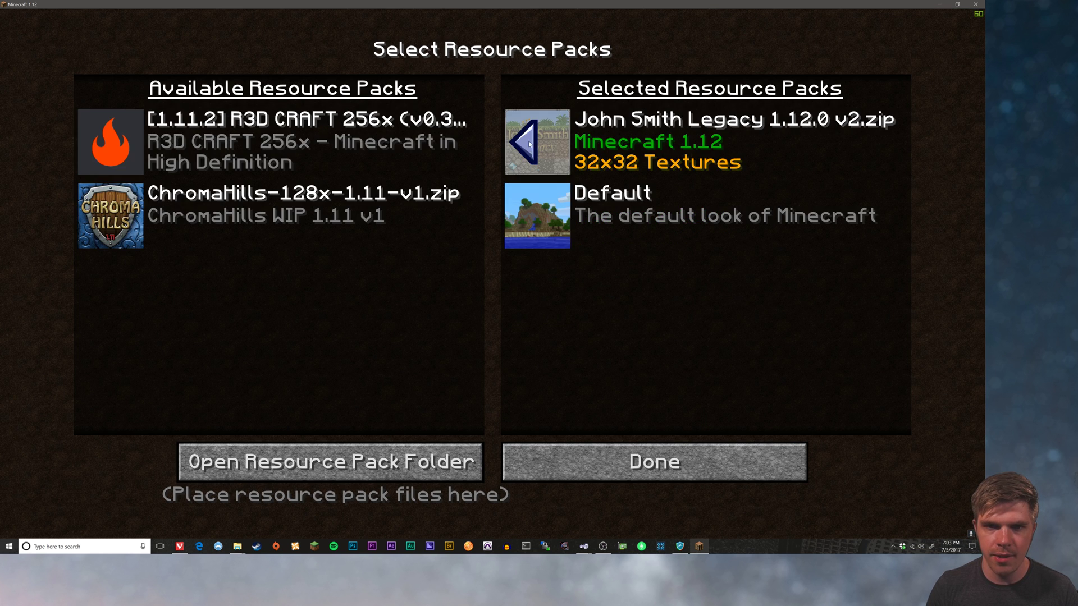
click(529, 144)
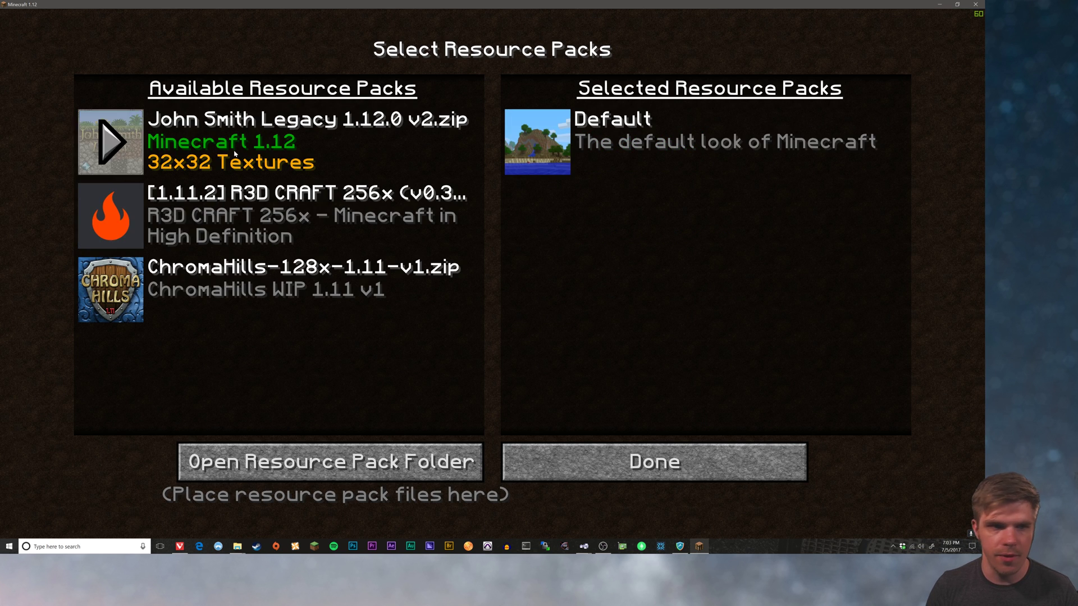
click(111, 294)
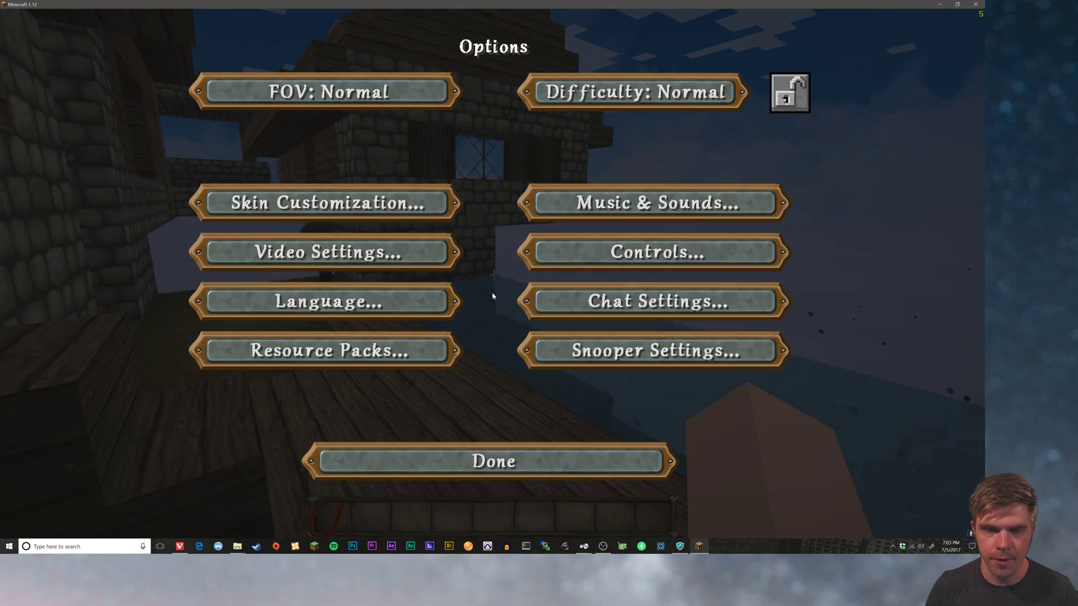
click(484, 458)
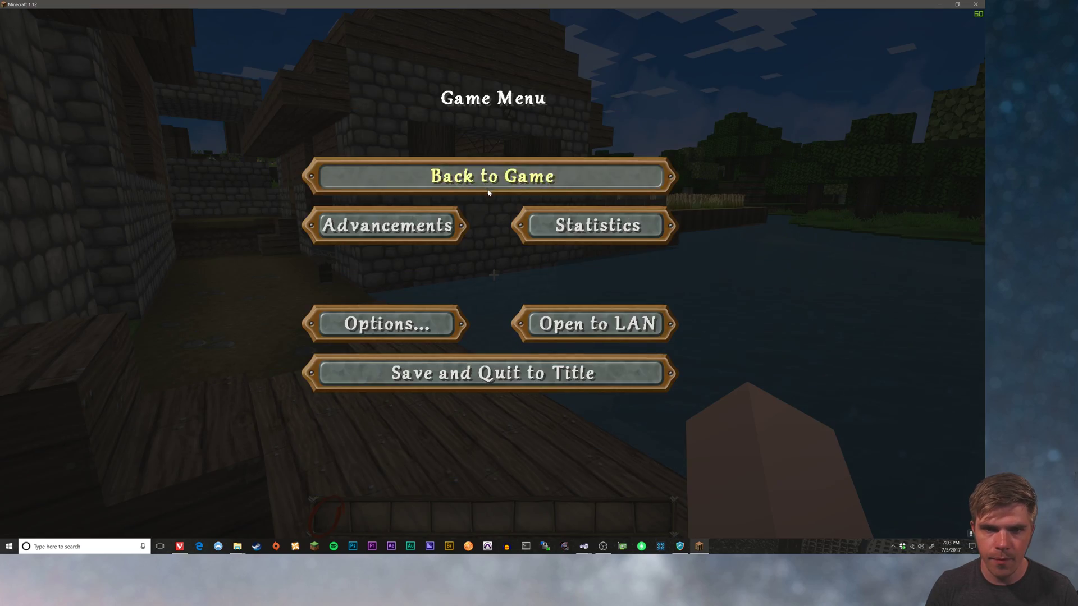
click(493, 185)
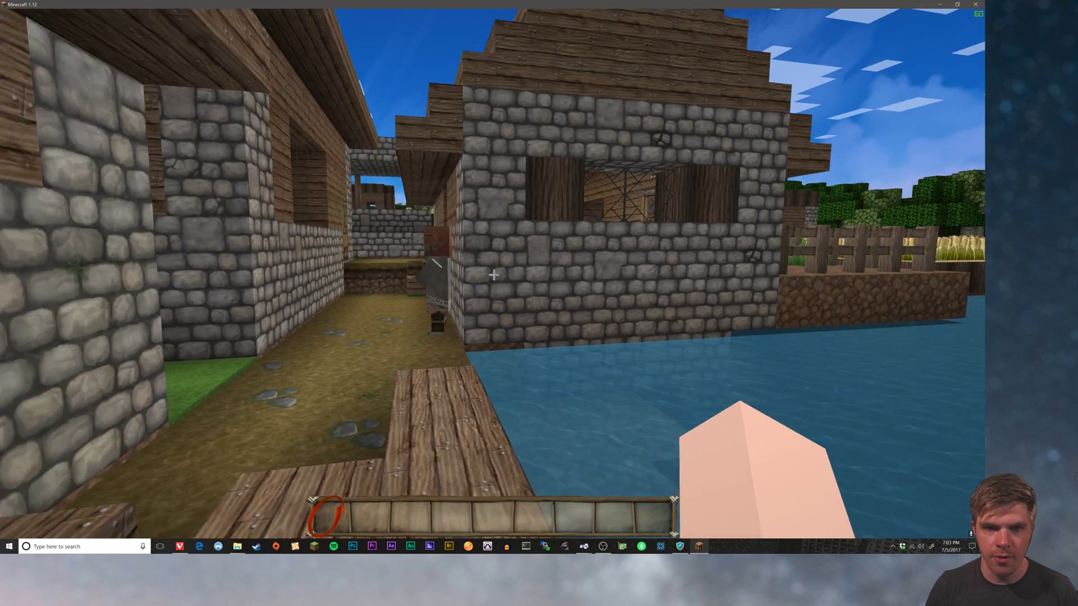
Walk up the alley between the stone houses to examine the ChromaHills cobblestone, water, plank and path textures.
key(w)
key(w)
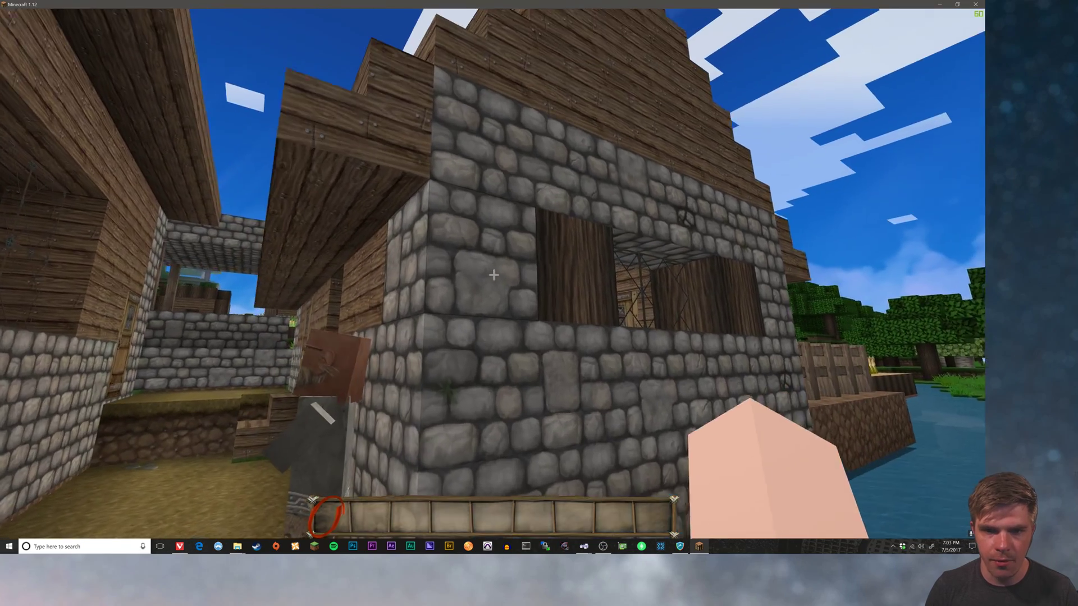
key(w)
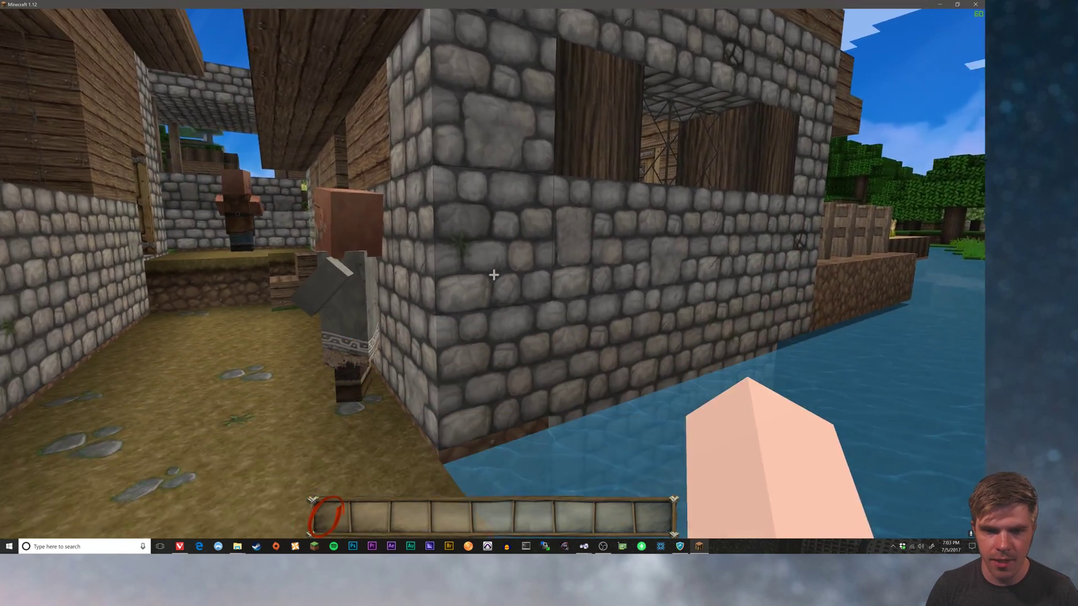
key(w)
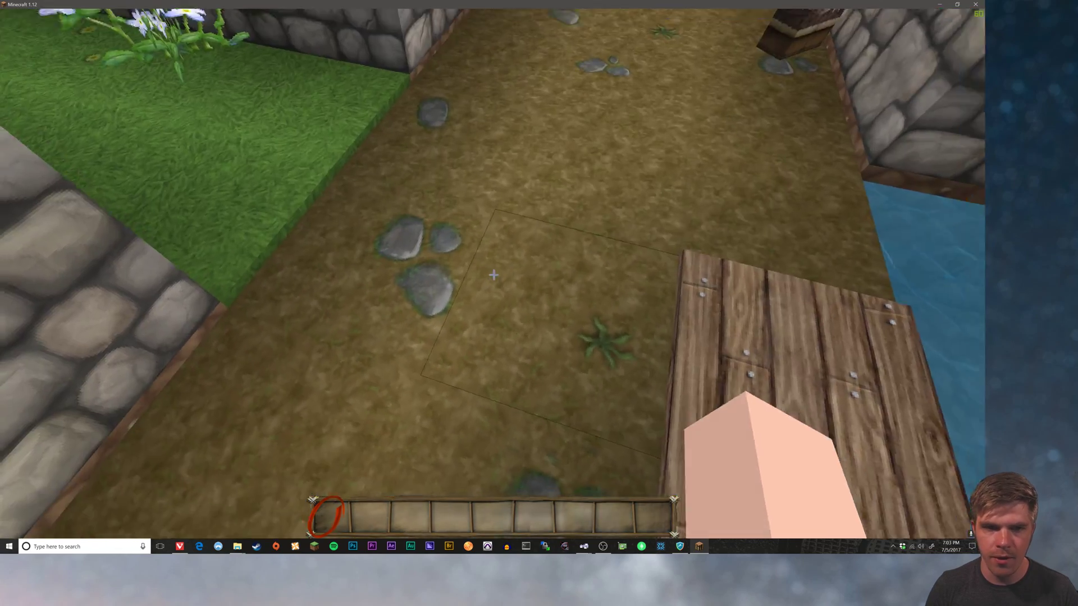
key(s)
key(w)
key(w)
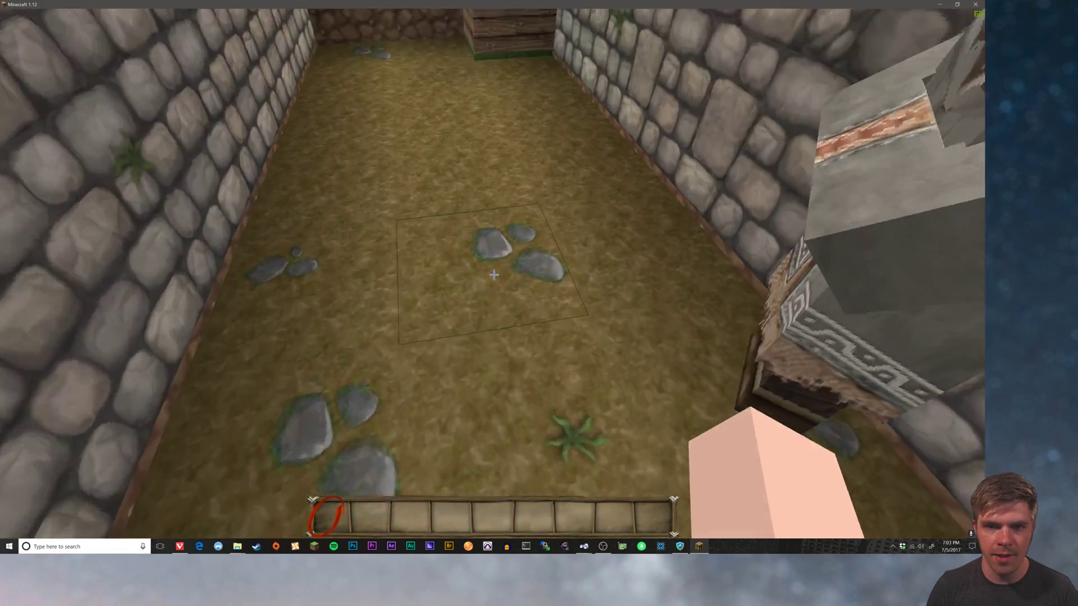
key(w)
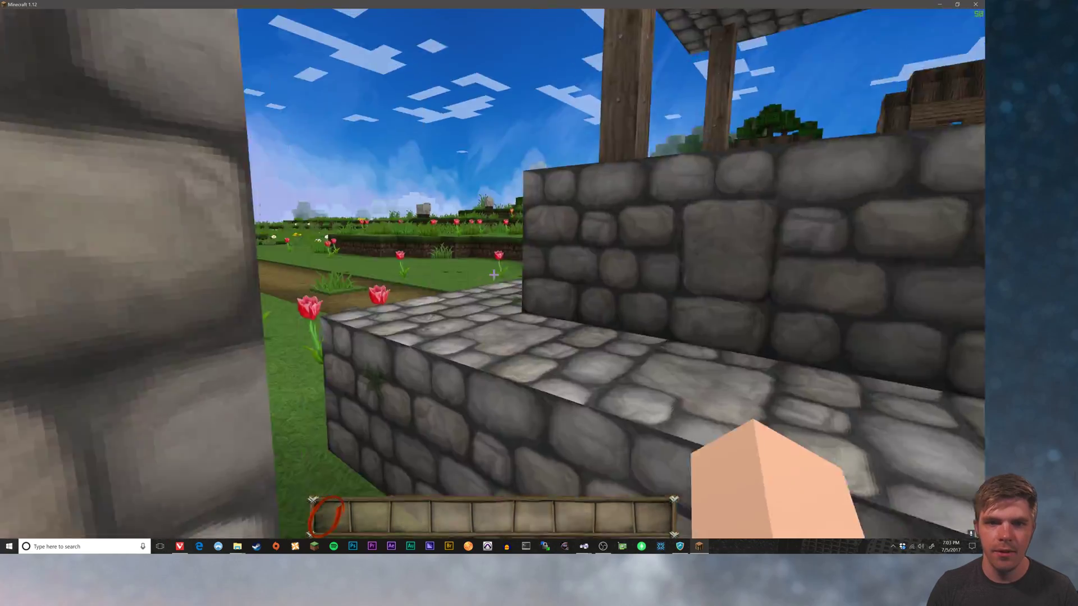
Cross the flower meadow beside the well to examine the flower, grass and building textures.
key(space)
key(w)
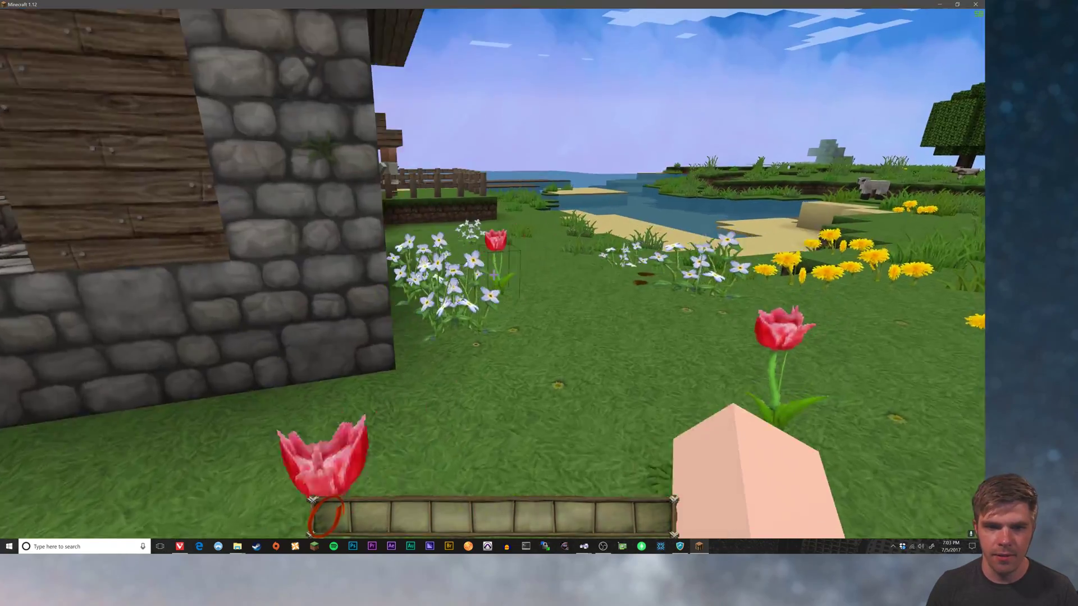
key(w)
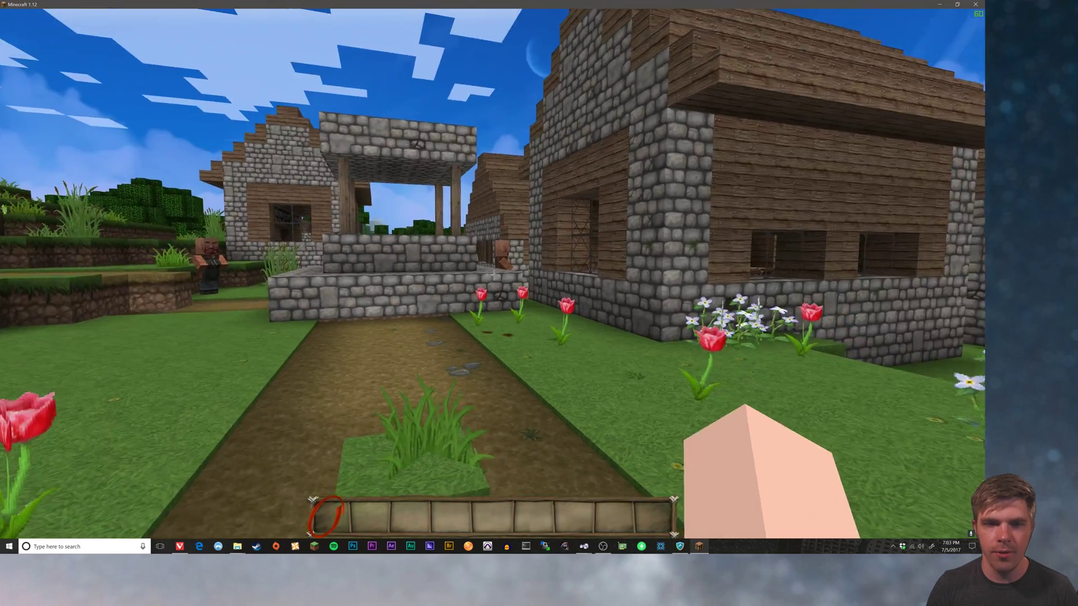
key(w)
key(a)
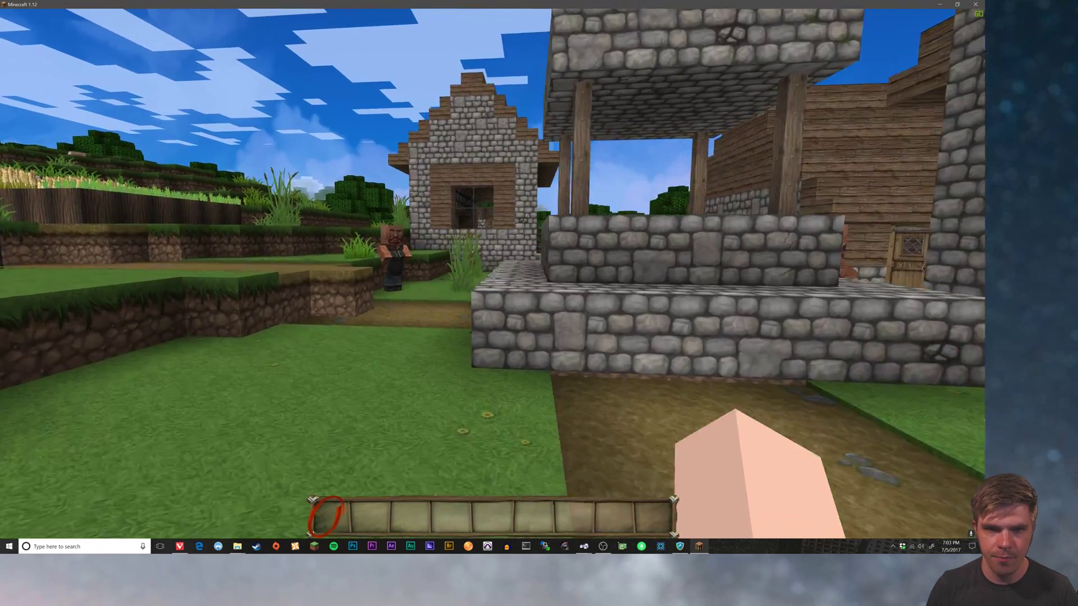
Approach the bearded villager near the well to examine its texture and its trading window.
key(w)
key(w)
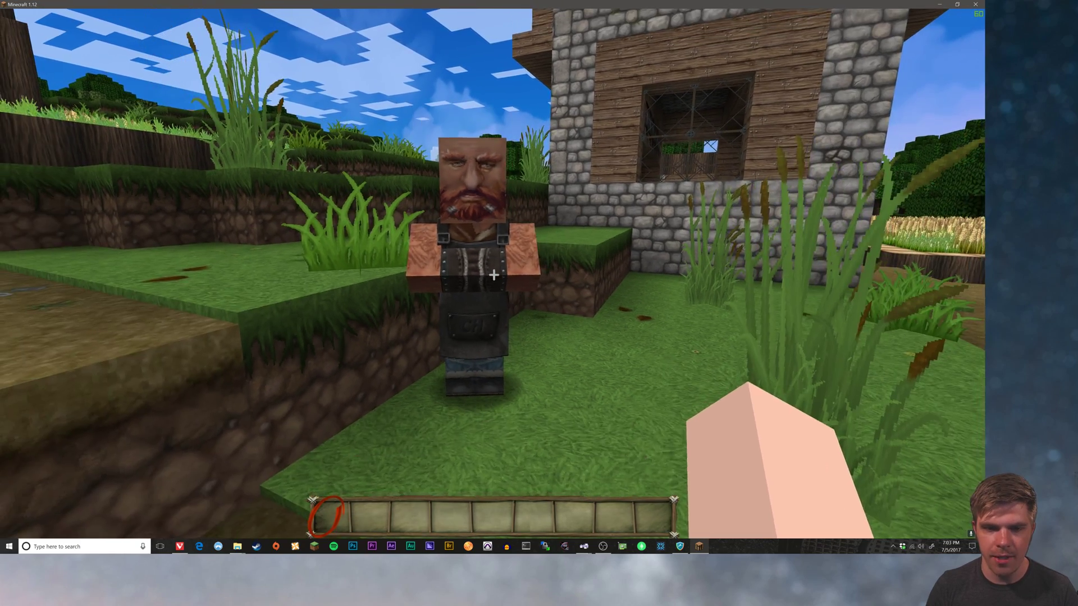
right_click(493, 275)
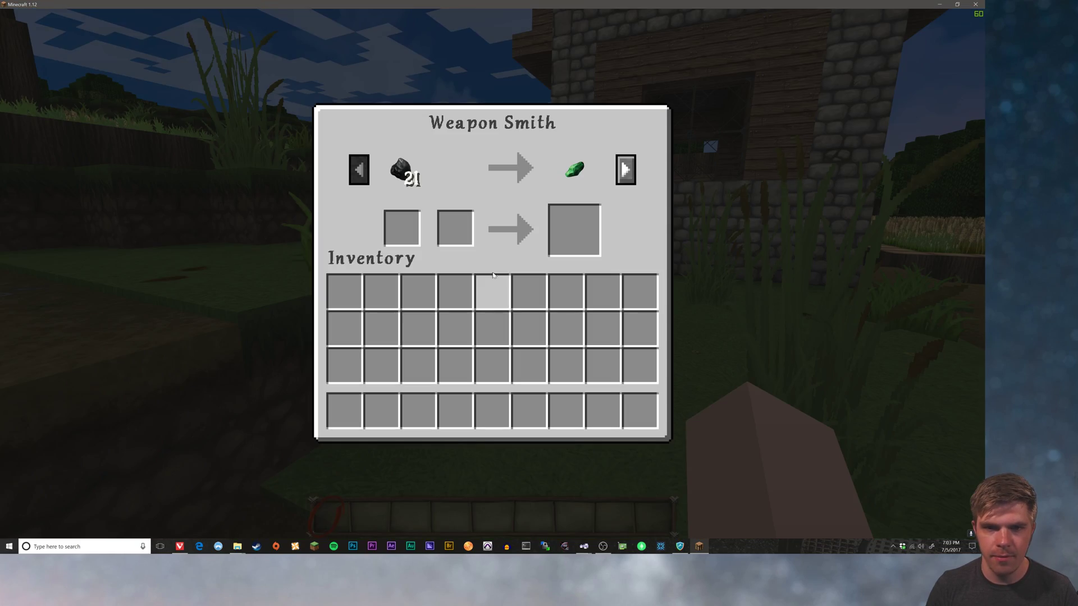
key(Escape)
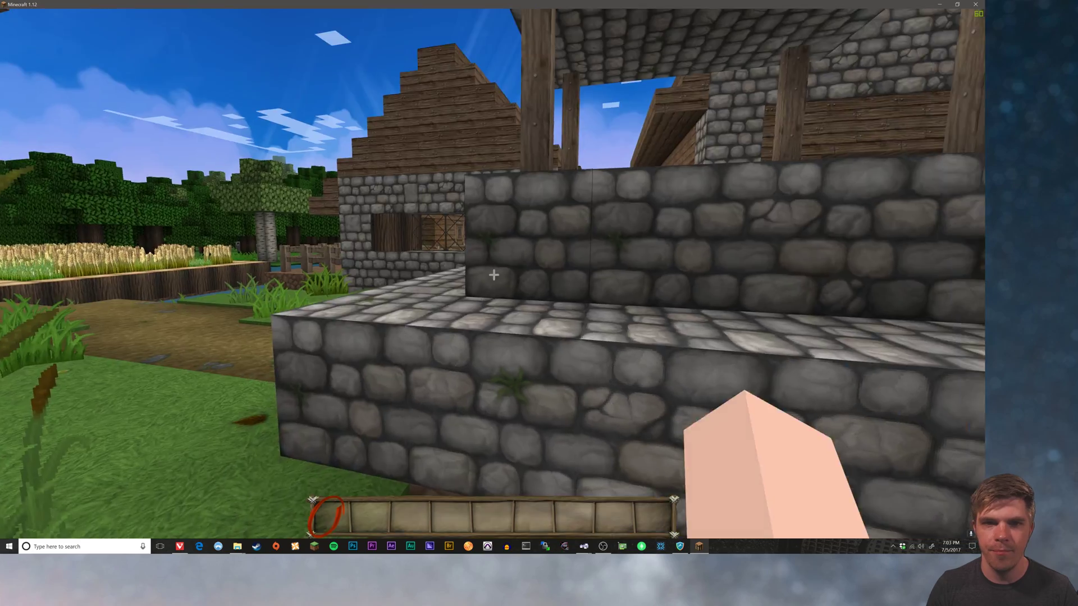
Walk past the well toward the wheat farm to examine the crop, water and fence textures, and pause the game.
key(w)
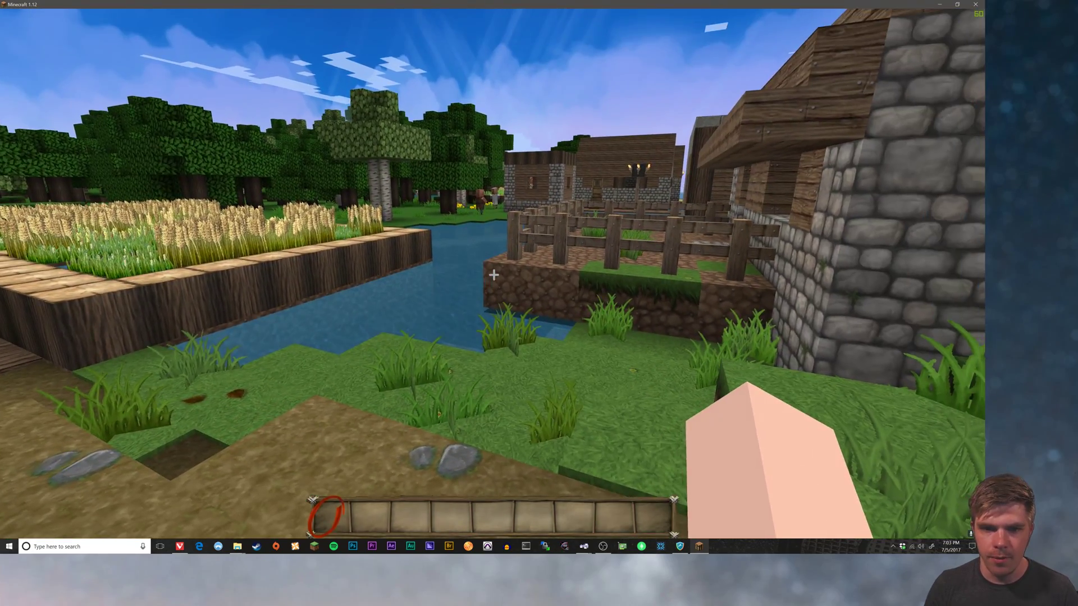
key(Escape)
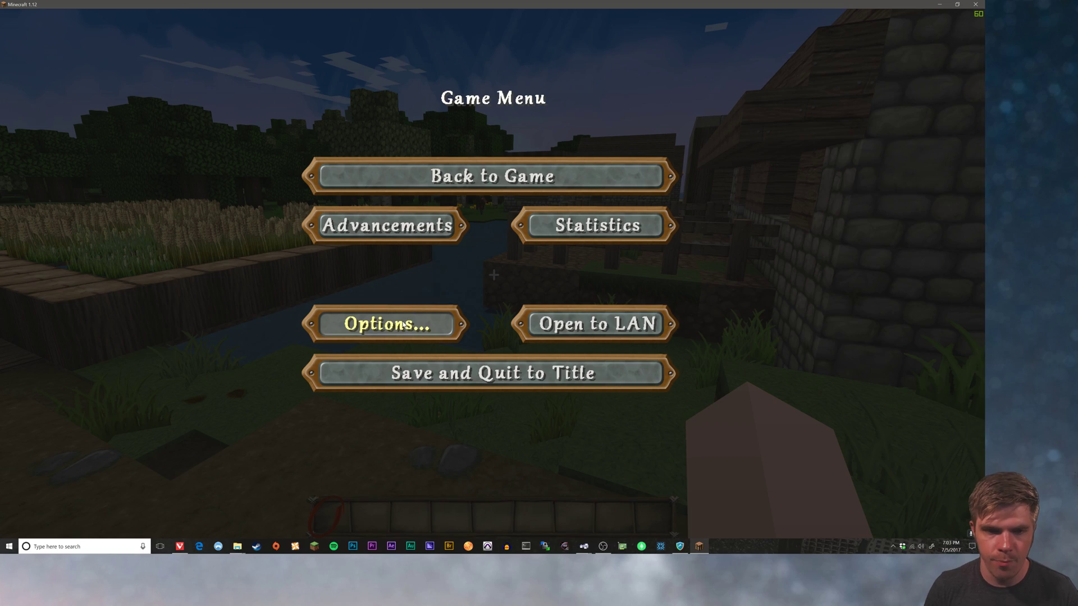
Resume the game and walk around the well toward the tulips to examine the cobblestone, villager and flower textures.
click(446, 169)
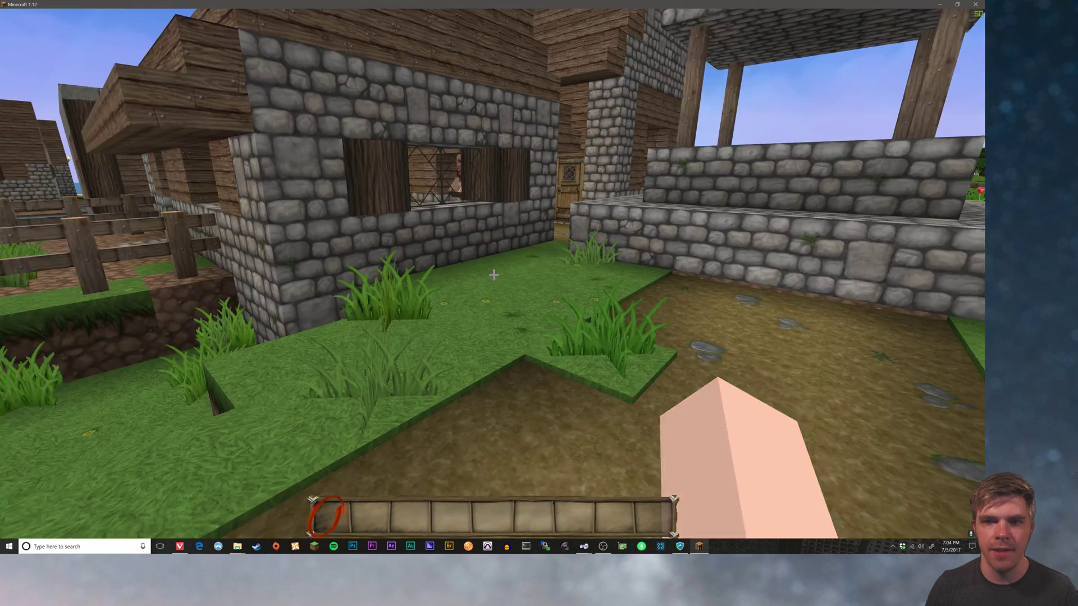
key(w)
key(w)
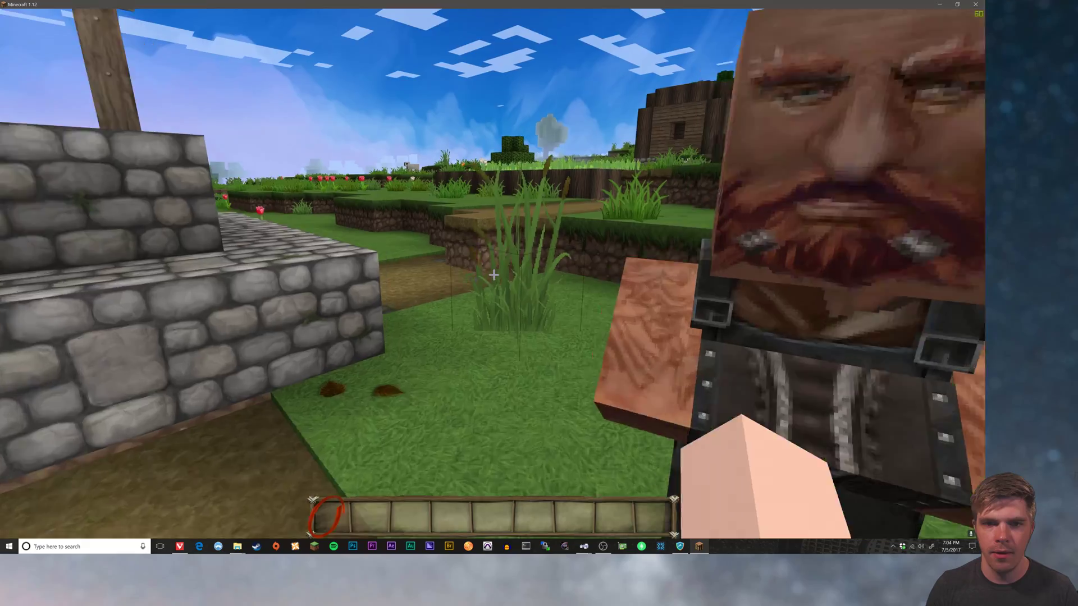
key(w)
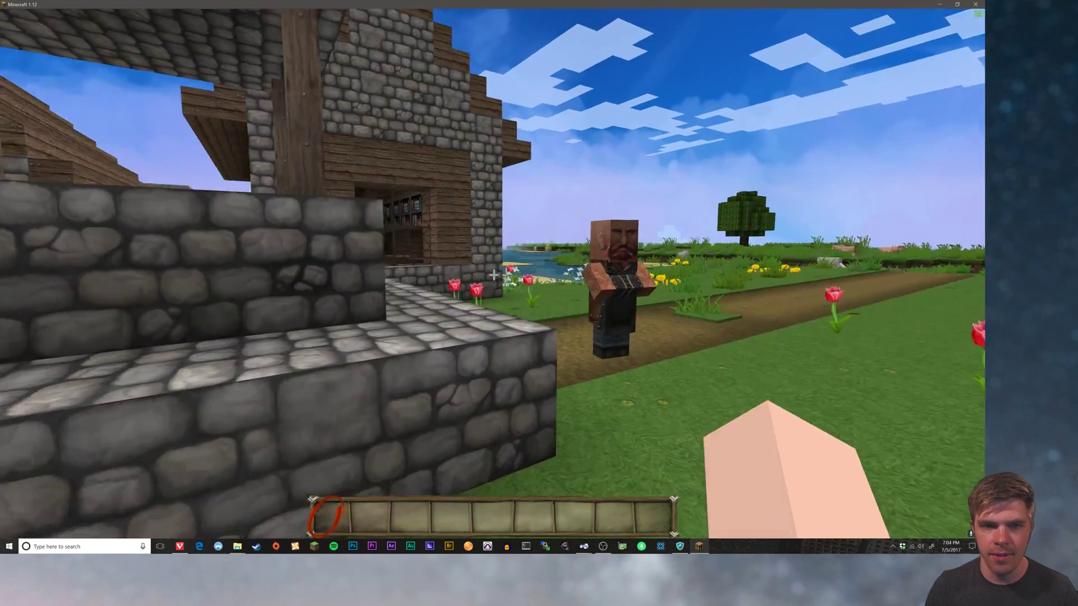
key(w)
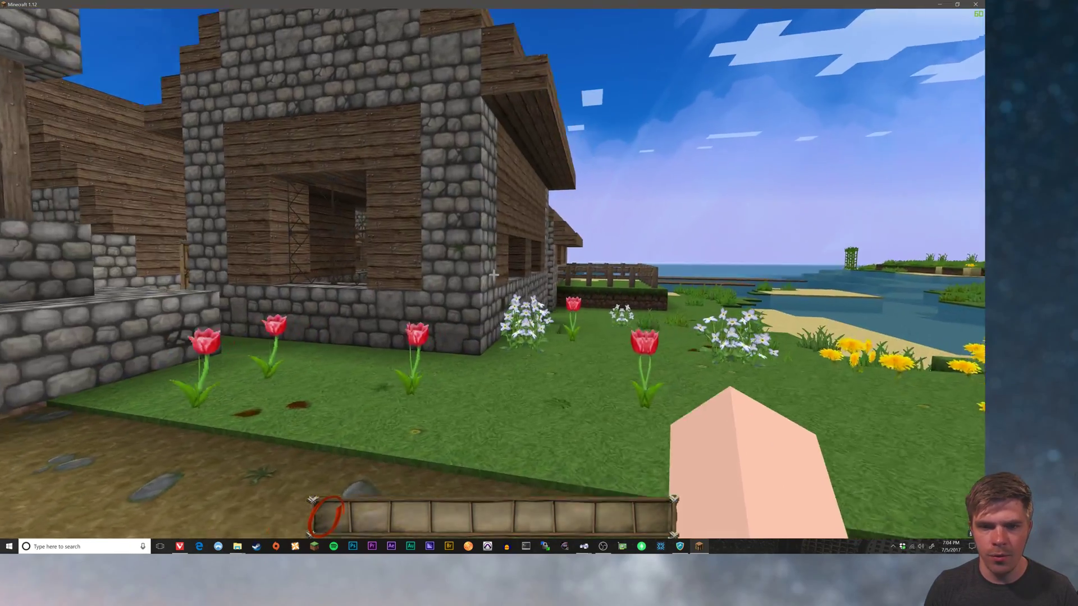
Enable the SEUS-v11.0.zip shader pack in the video settings and return to the game.
key(Escape)
click(390, 324)
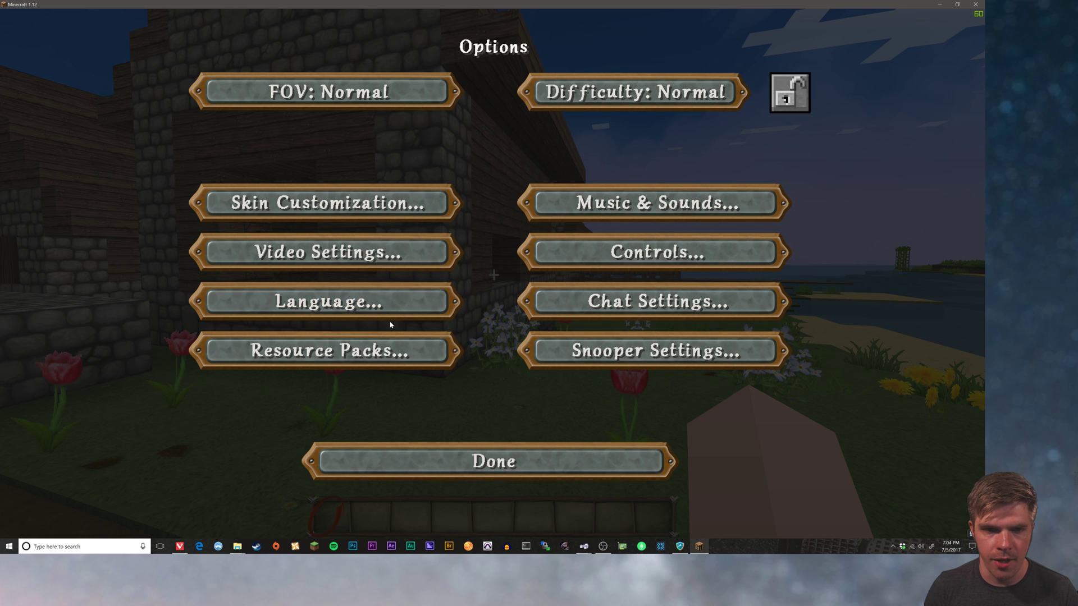
click(321, 258)
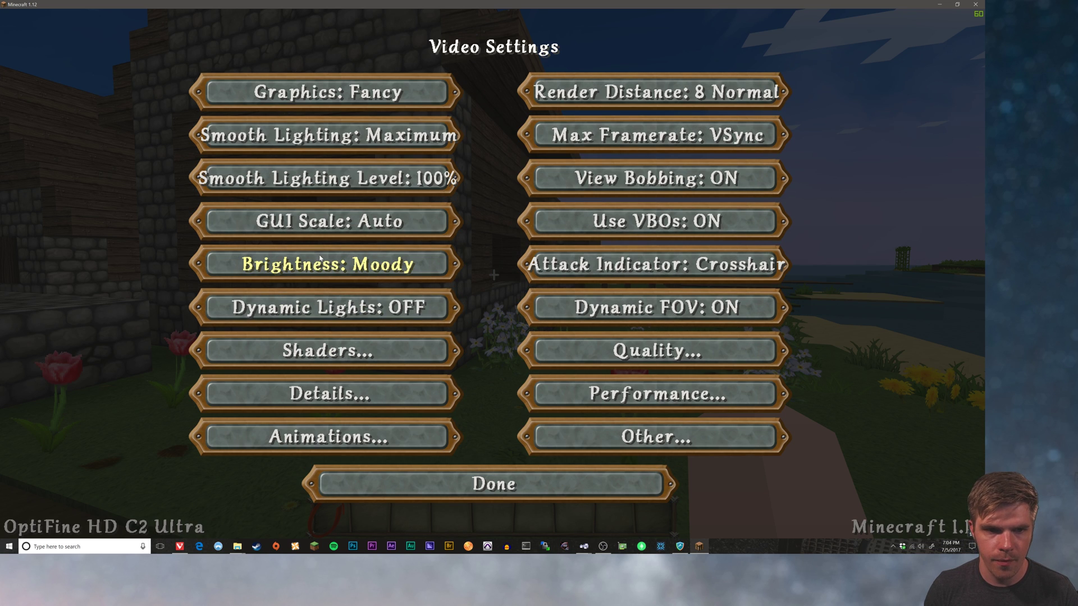
click(340, 352)
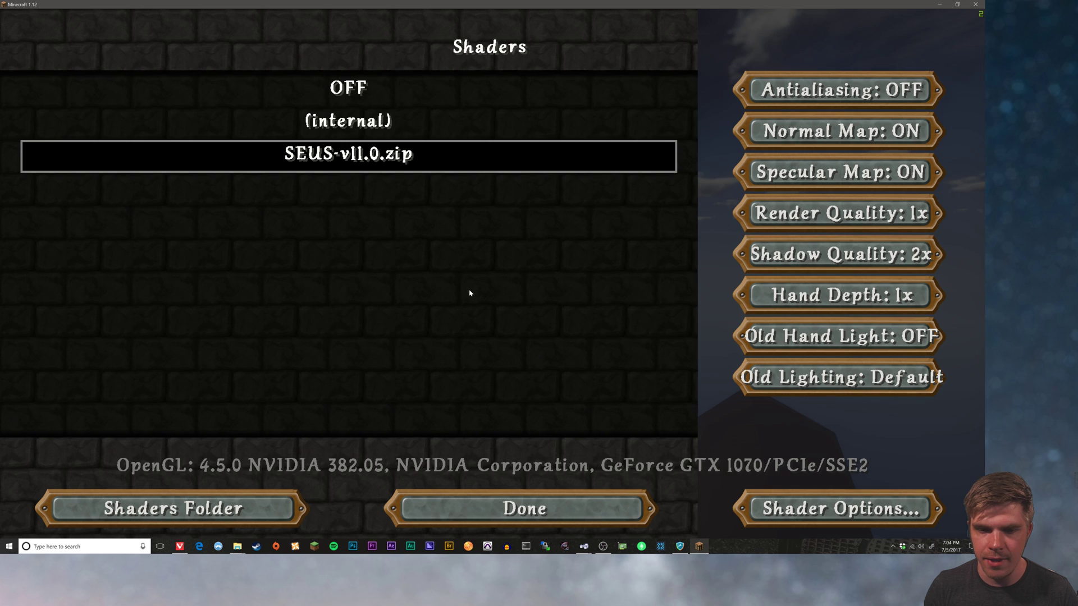
click(530, 508)
click(529, 486)
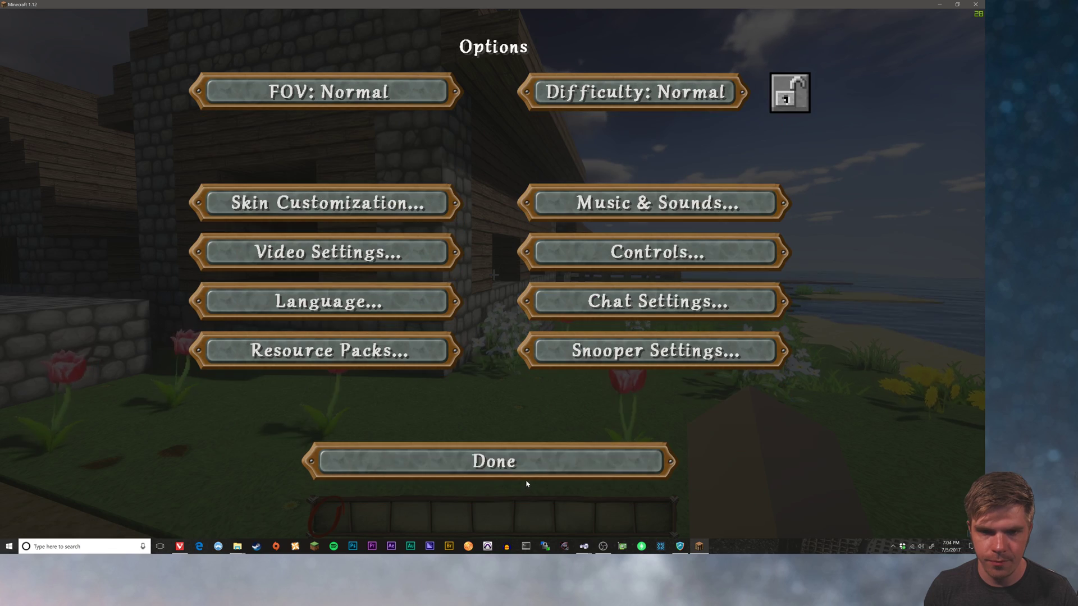
click(484, 462)
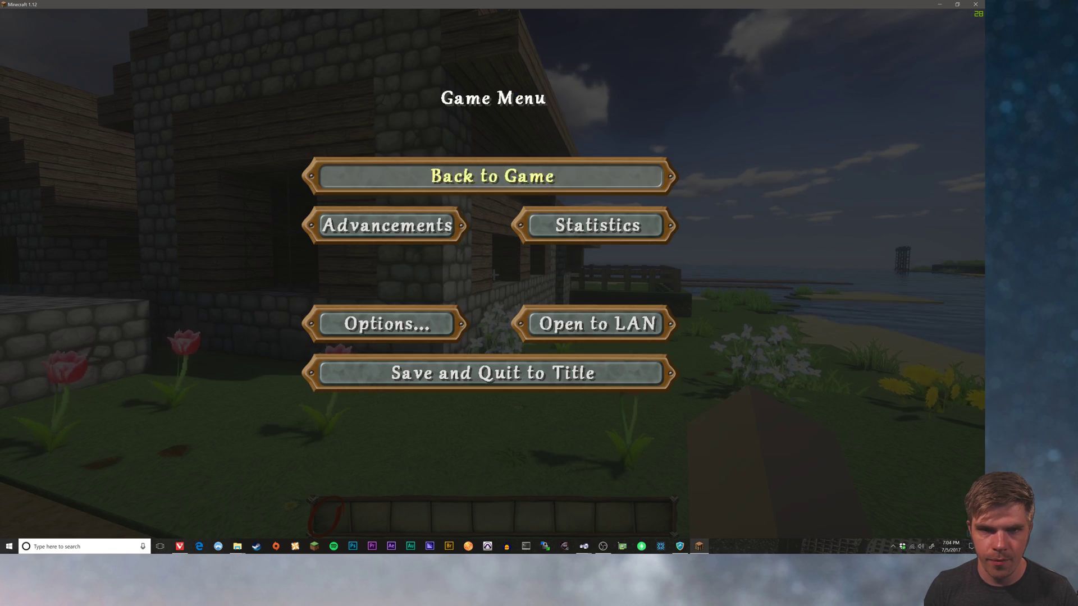
click(492, 177)
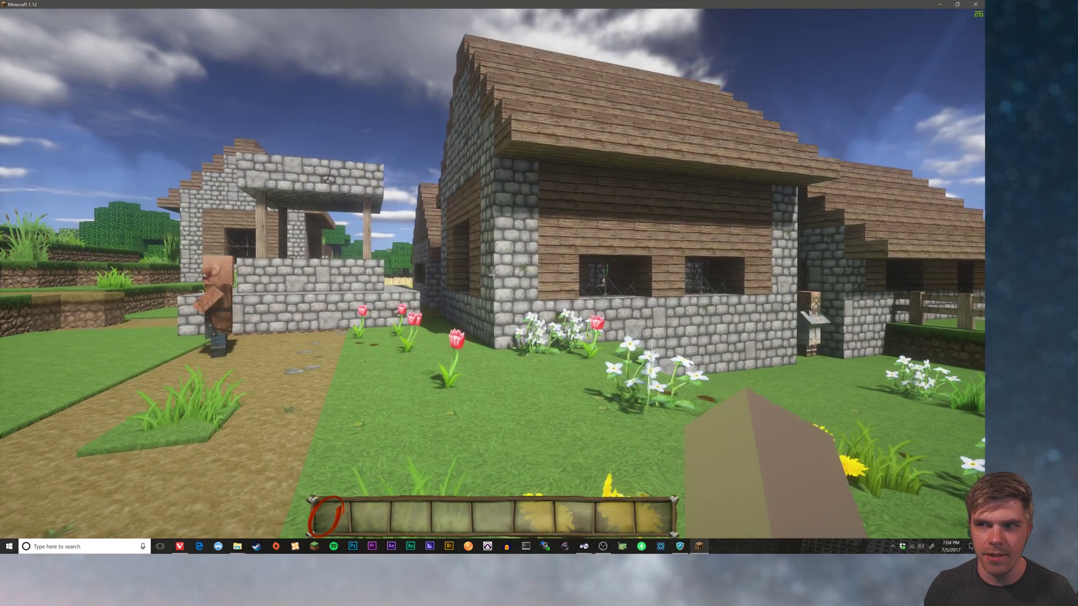
Walk past the well to the tall grass by the stone house to examine the grass, dirt and foliage under the shader.
key(w)
key(w)
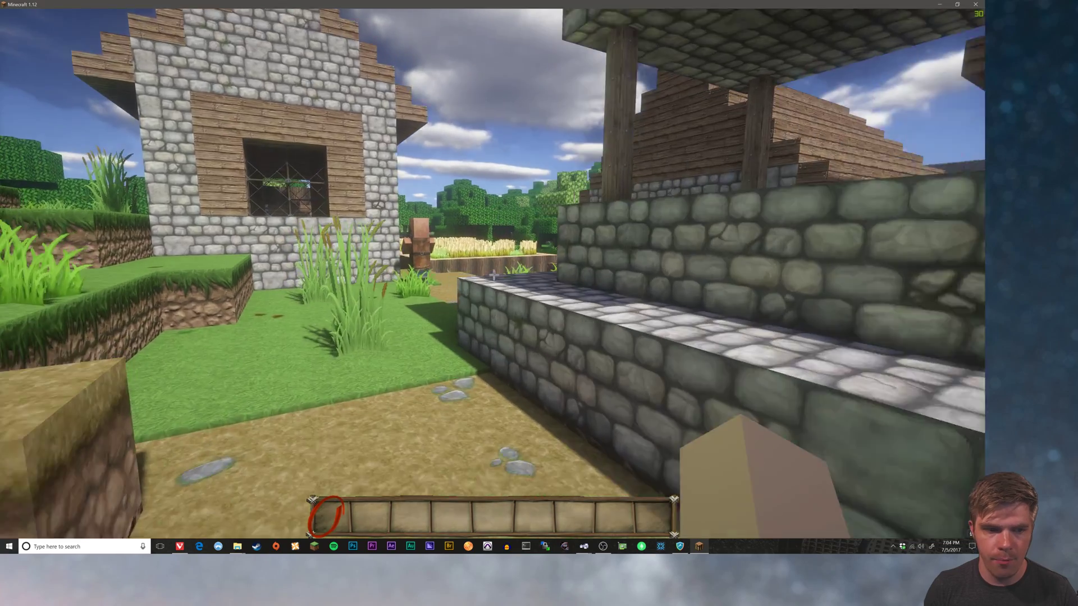
key(w)
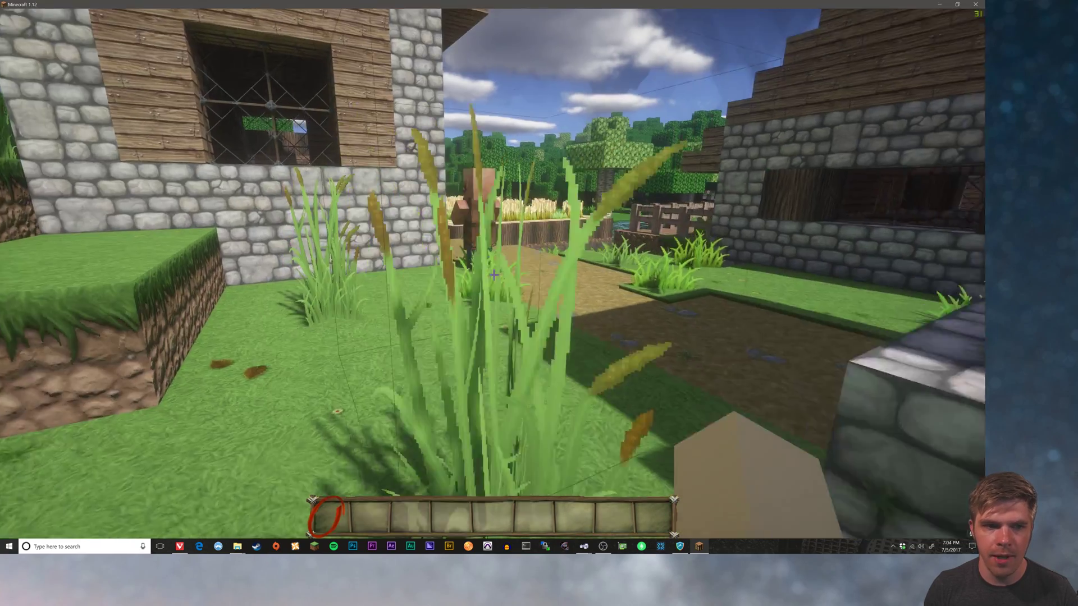
key(w)
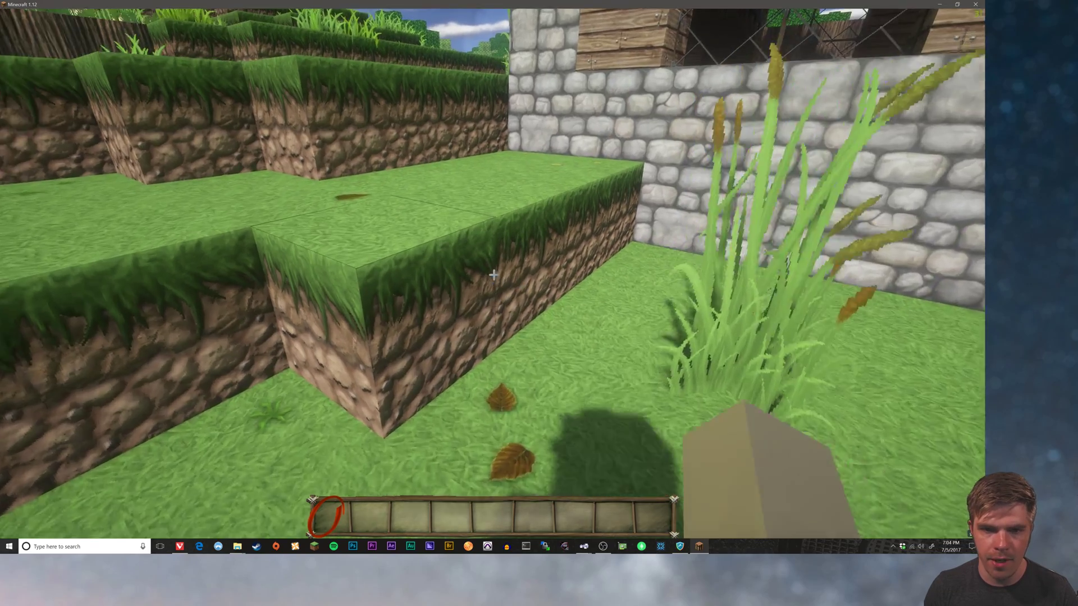
key(s)
key(w)
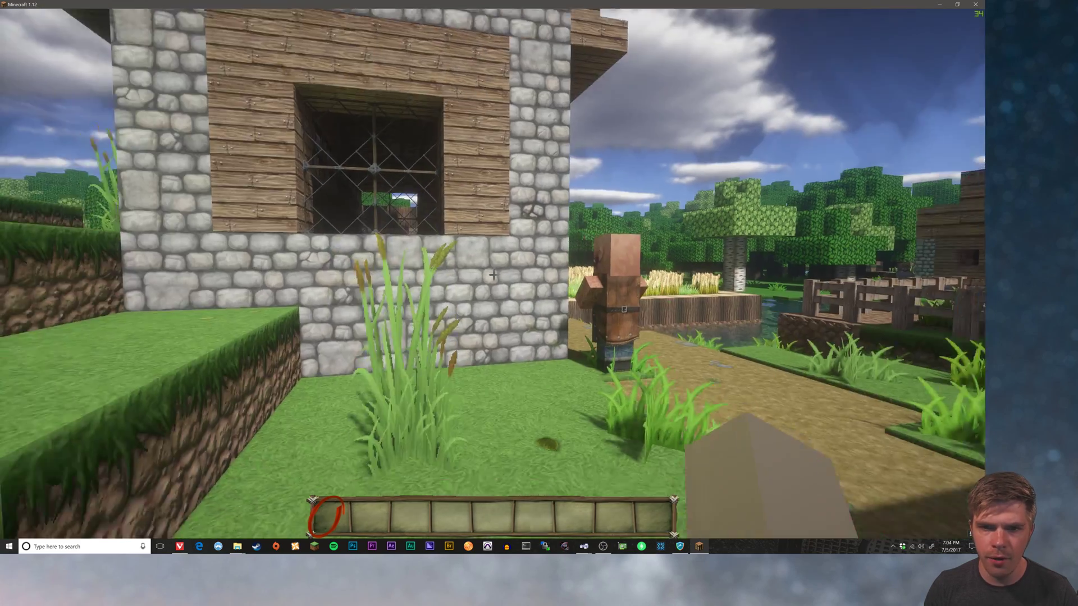
key(d)
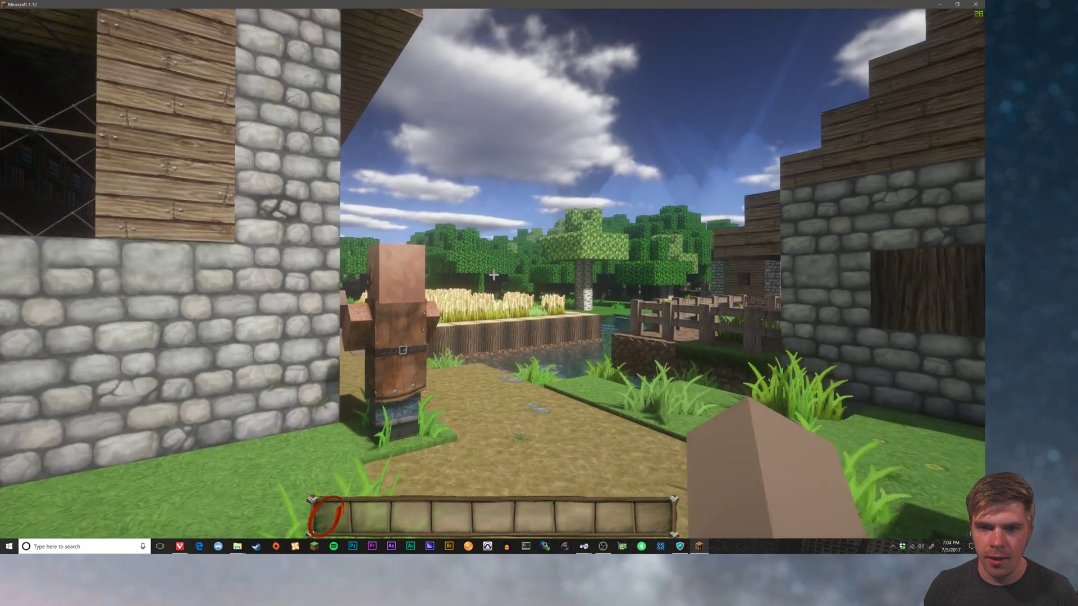
key(s)
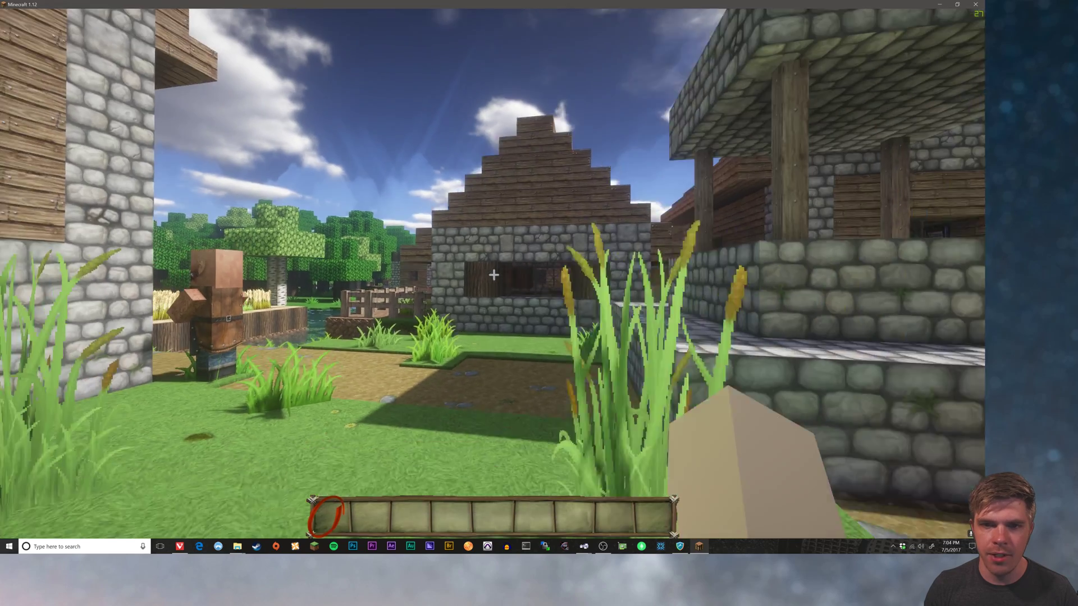
Walk around the well toward the house by the tulips to examine the shaded stone, water and sky.
key(w)
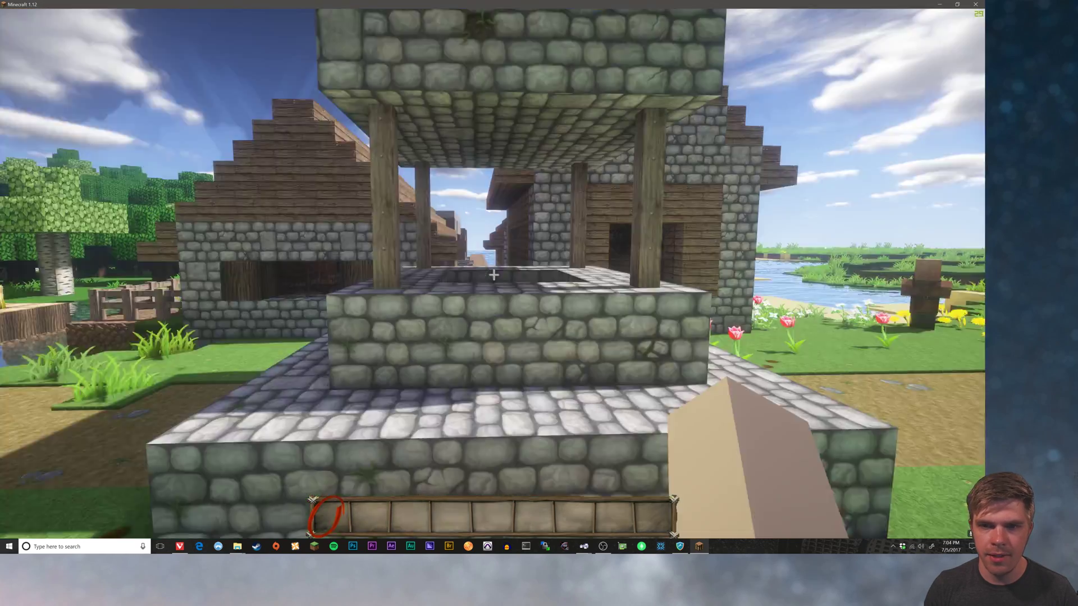
key(w)
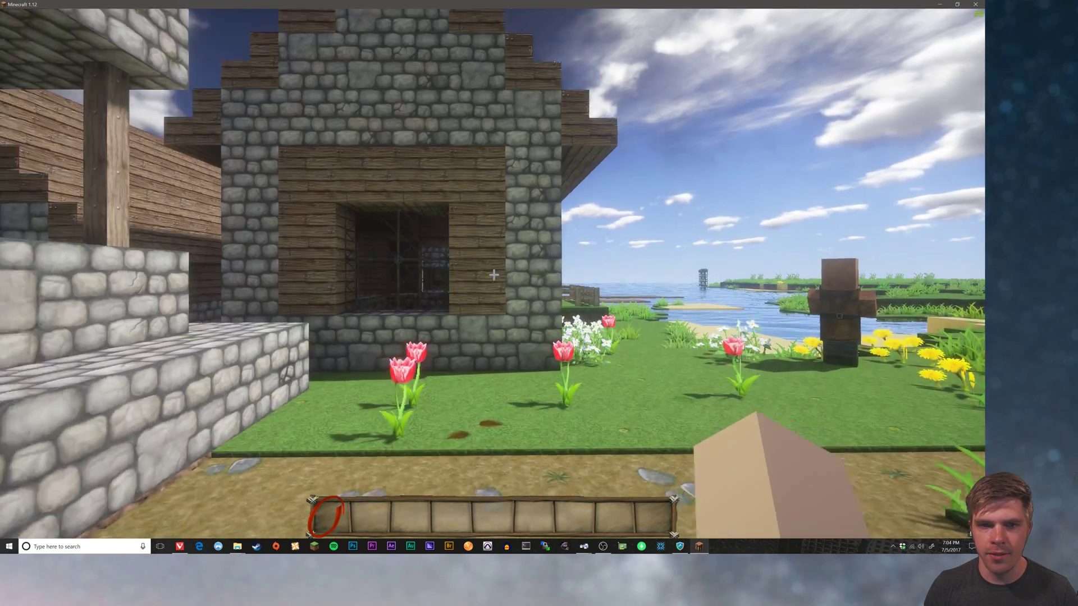
key(w)
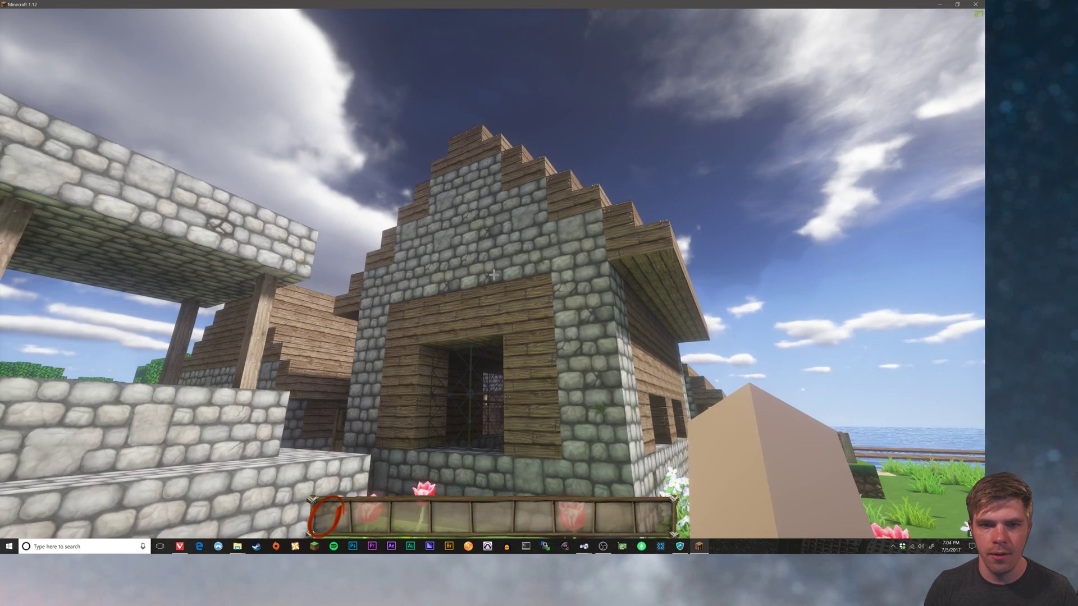
key(w)
Turn Connected Textures off in the video quality settings and return to the game.
key(Escape)
click(417, 323)
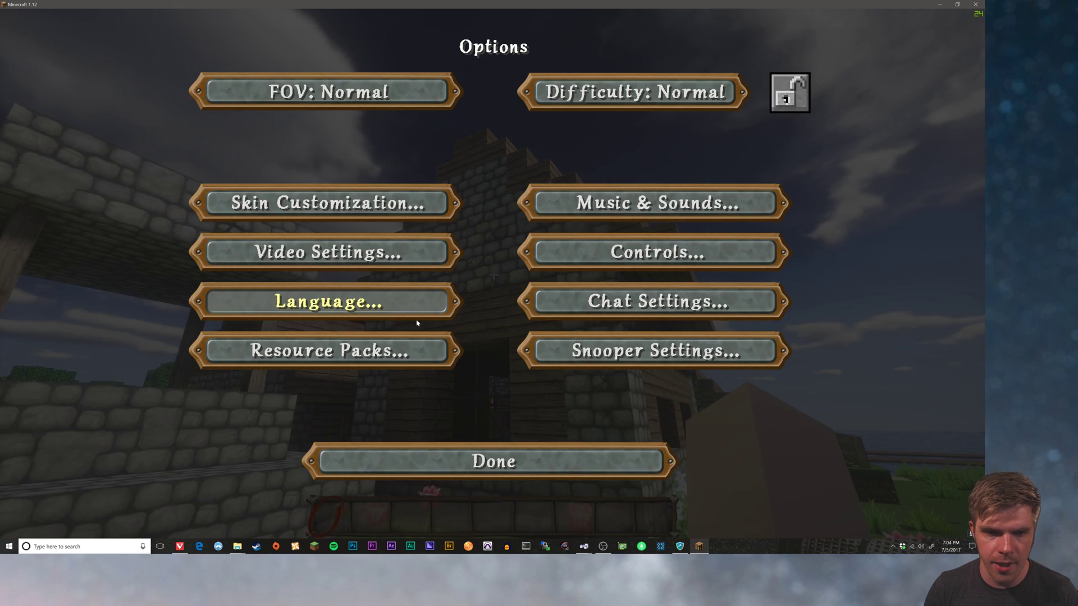
click(392, 255)
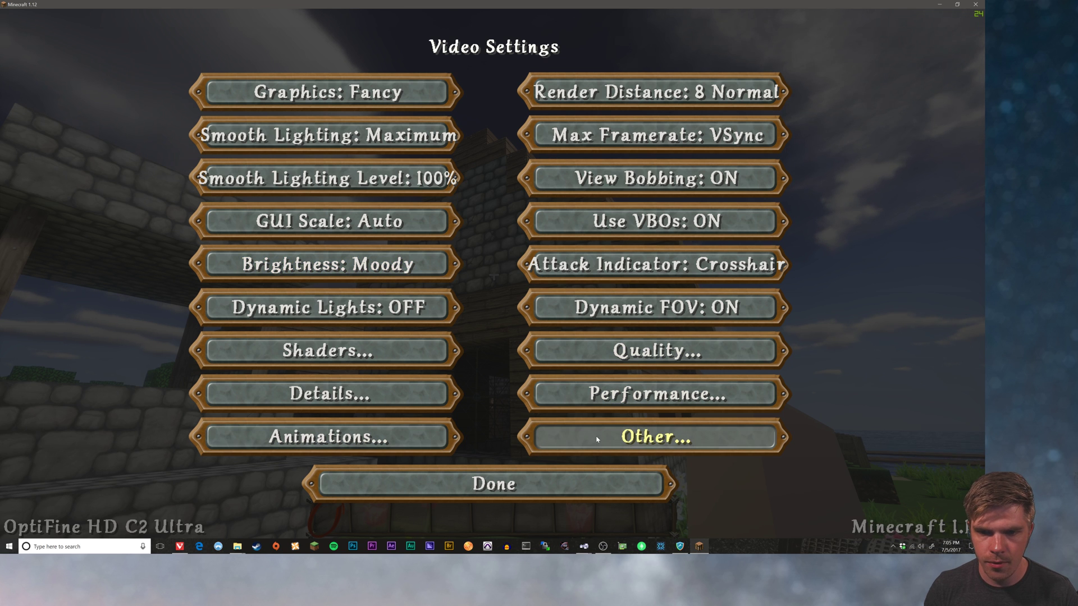
click(388, 395)
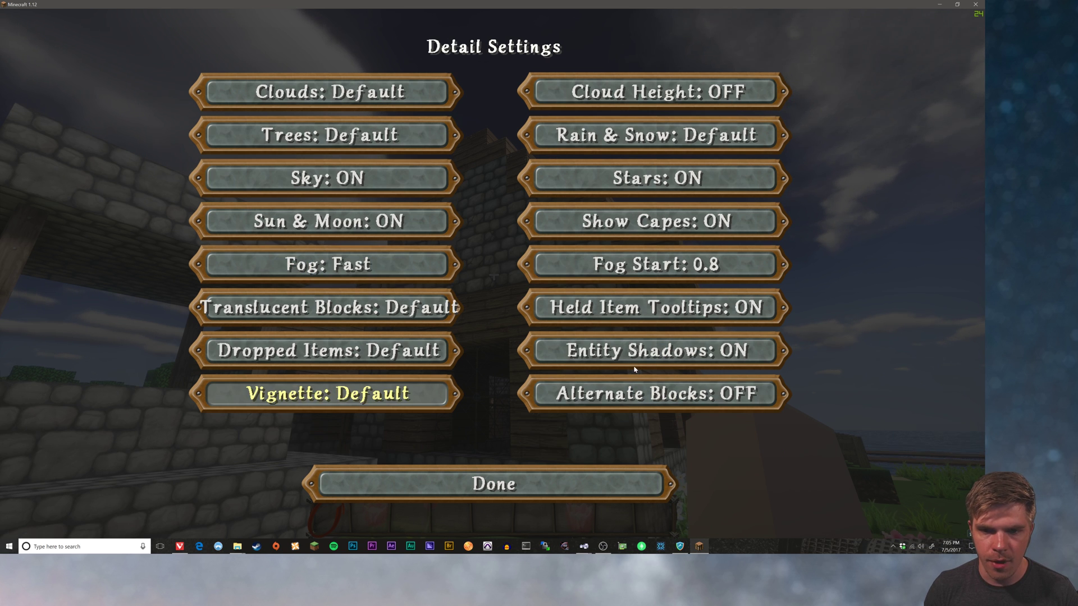
click(482, 481)
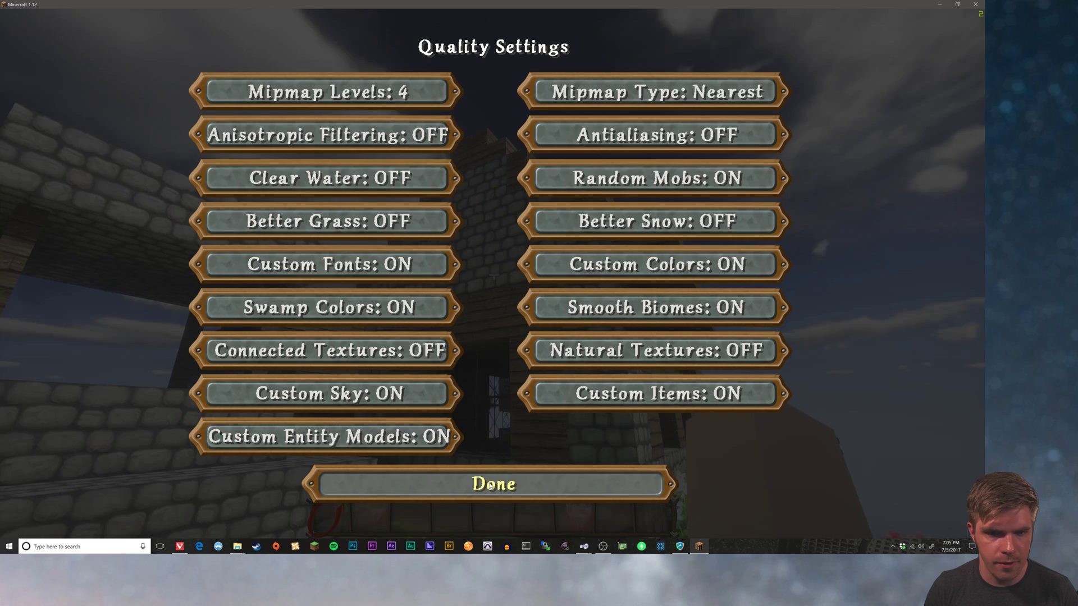
click(490, 484)
click(490, 484)
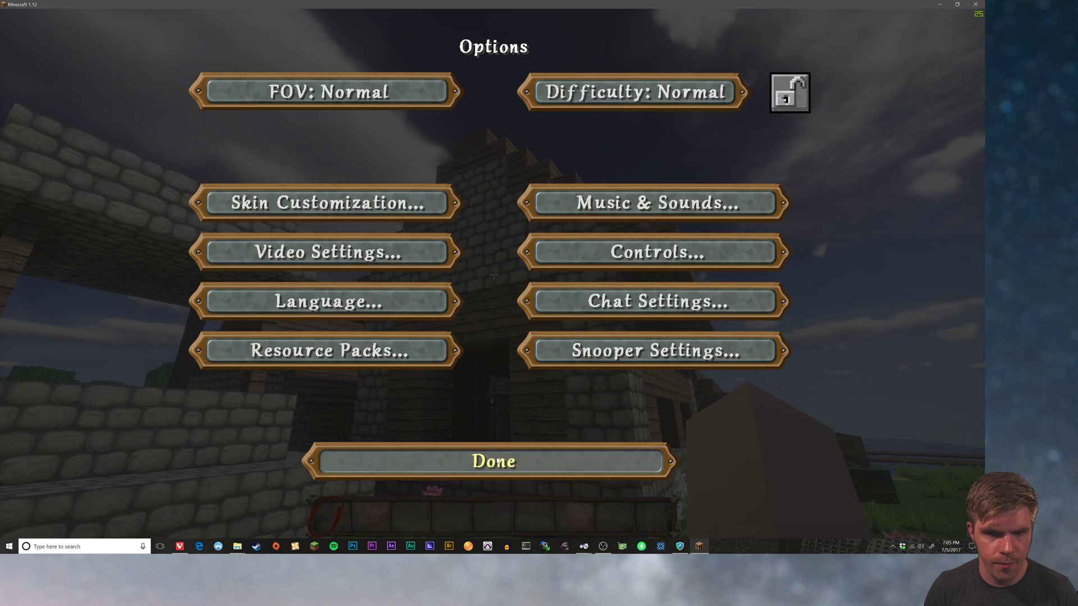
click(489, 461)
click(514, 183)
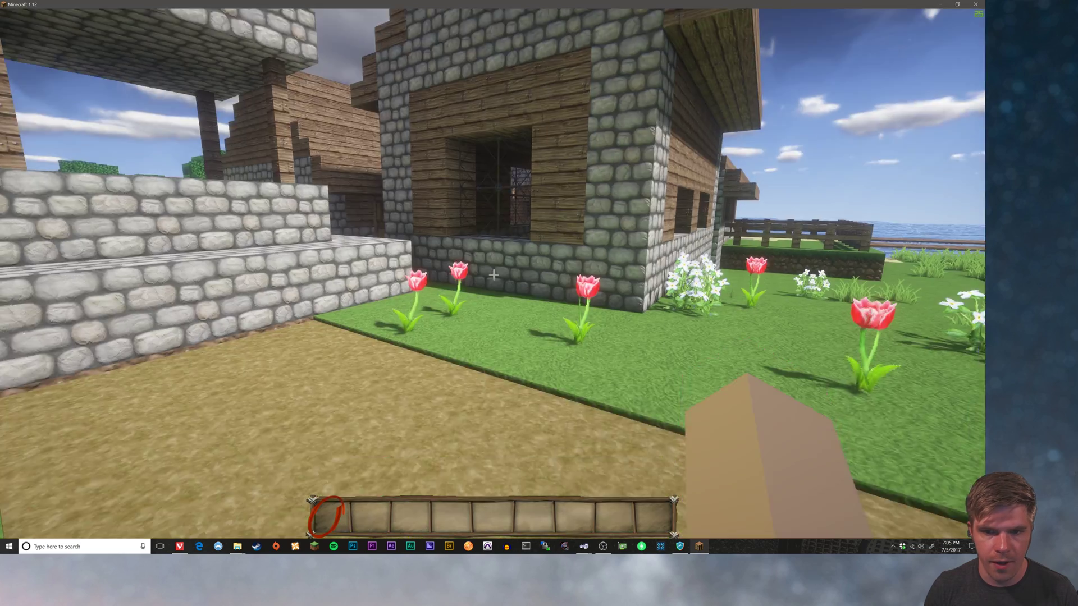
Climb onto the well's stone ledge and step back off to examine the cobblestone, post and path textures up close.
key(w)
key(a)
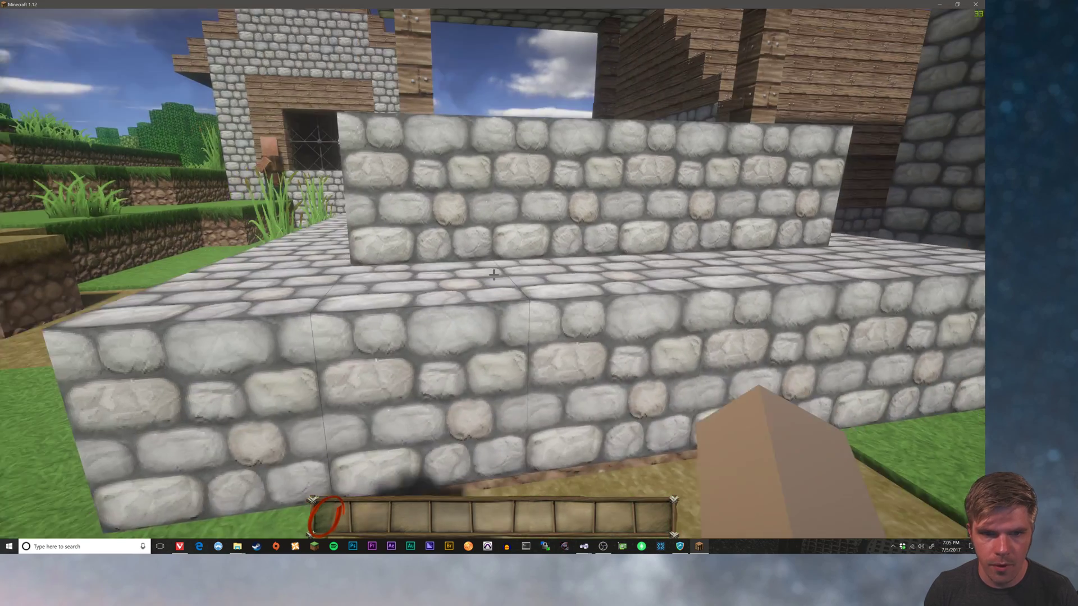
key(w)
key(space)
key(w)
key(a)
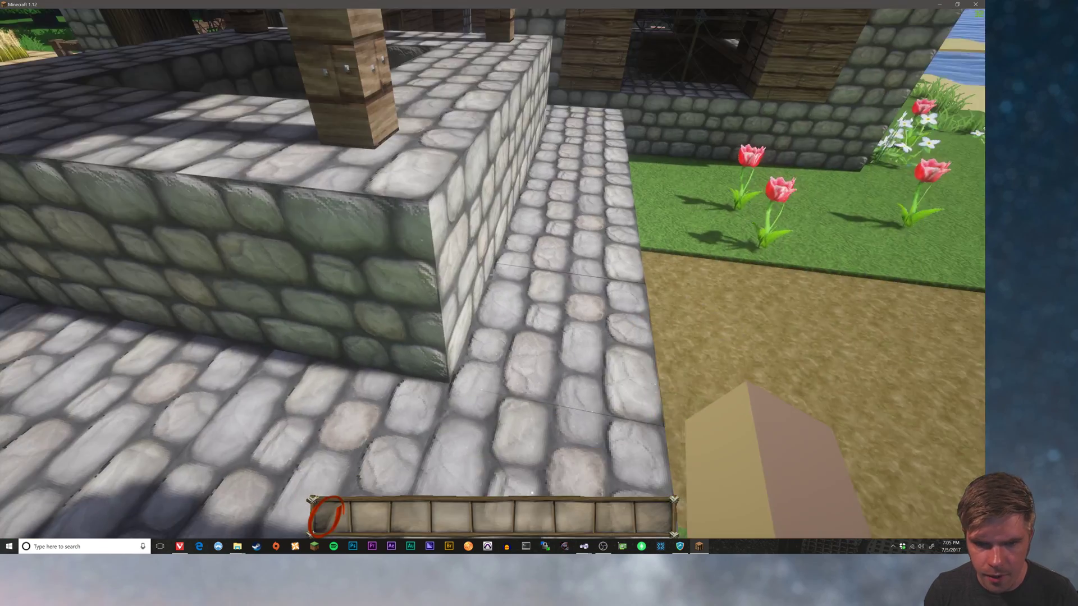
key(s)
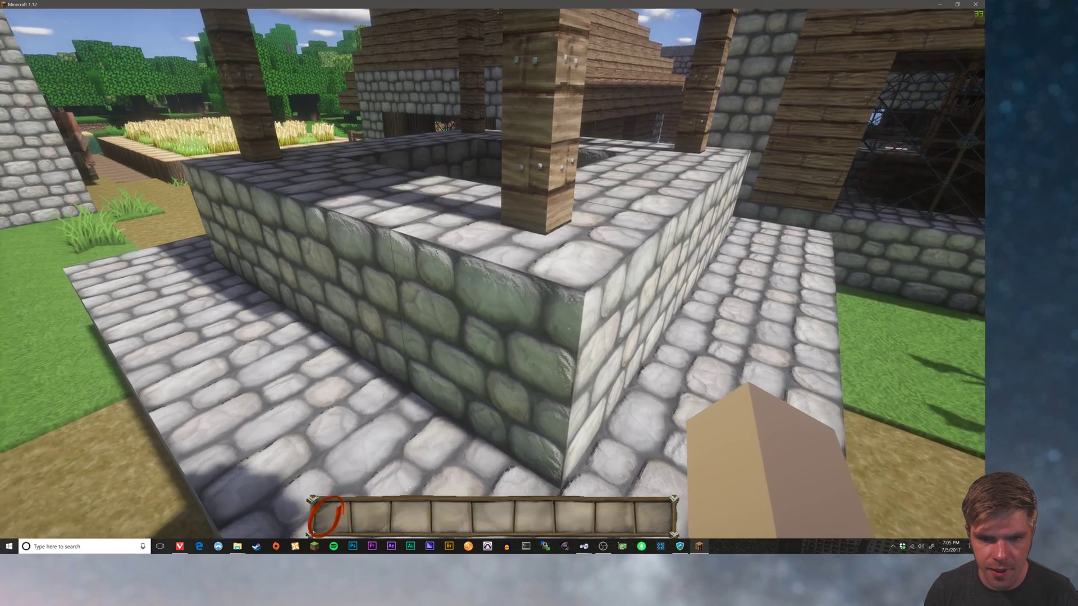
key(s)
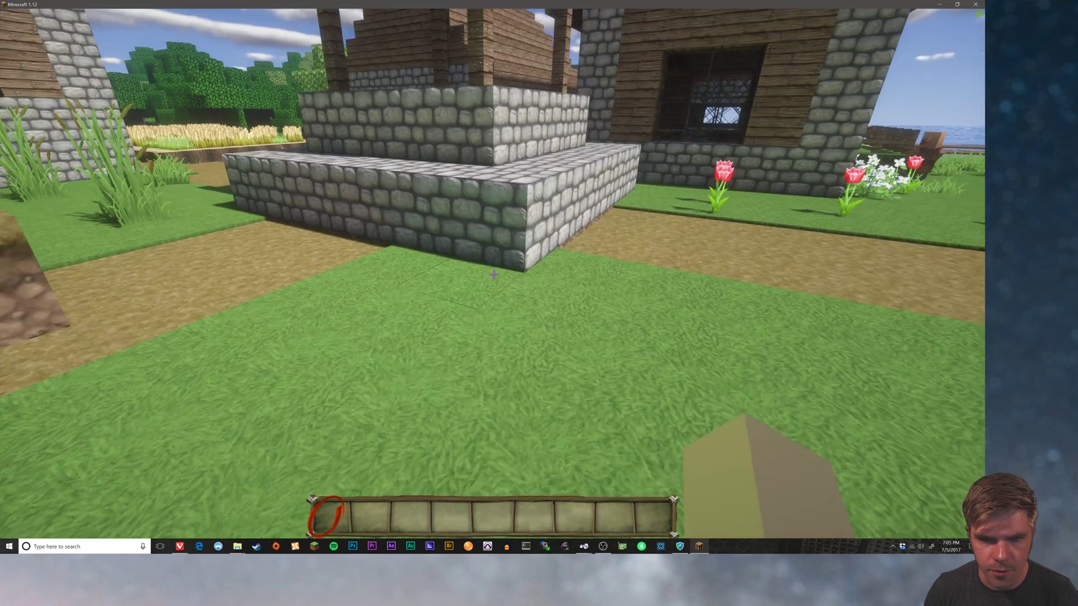
key(Escape)
key(Escape)
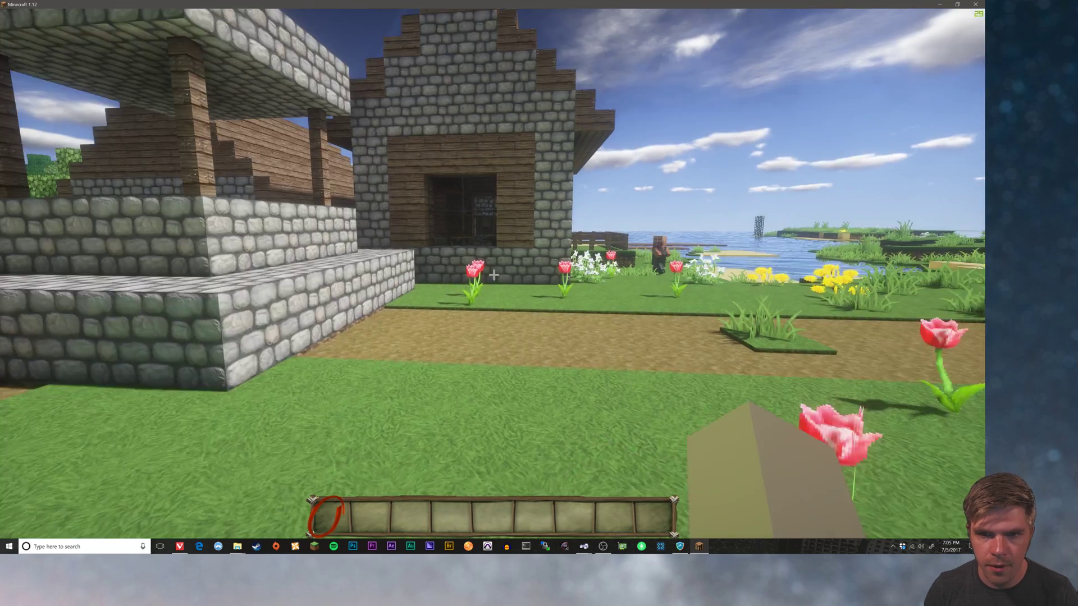
Approach the house wall beside the flowers to examine its planks and cobblestone, and survey the well and meadow.
key(w)
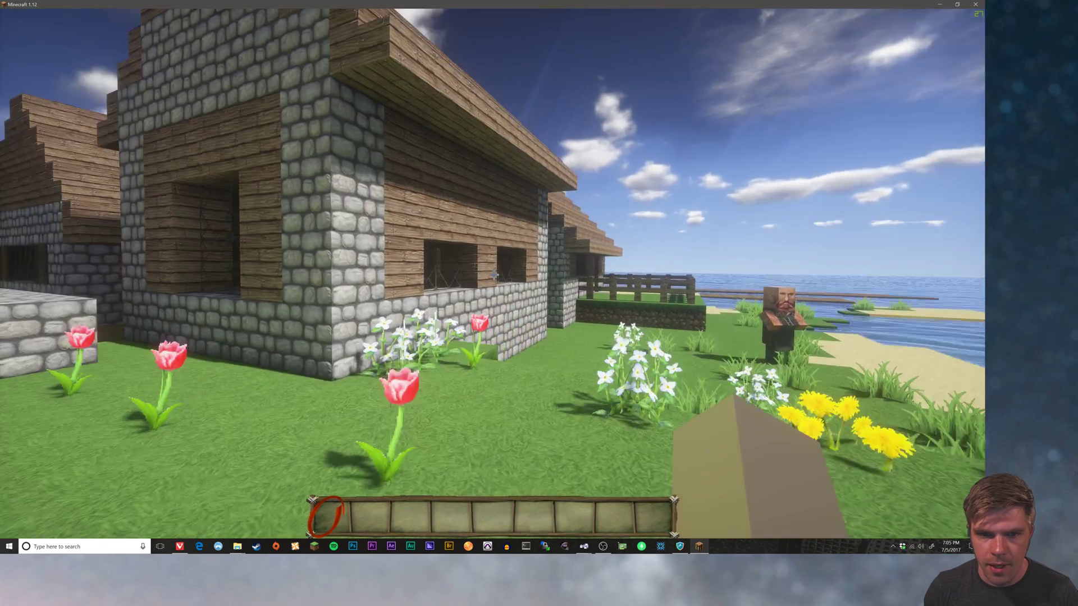
key(w)
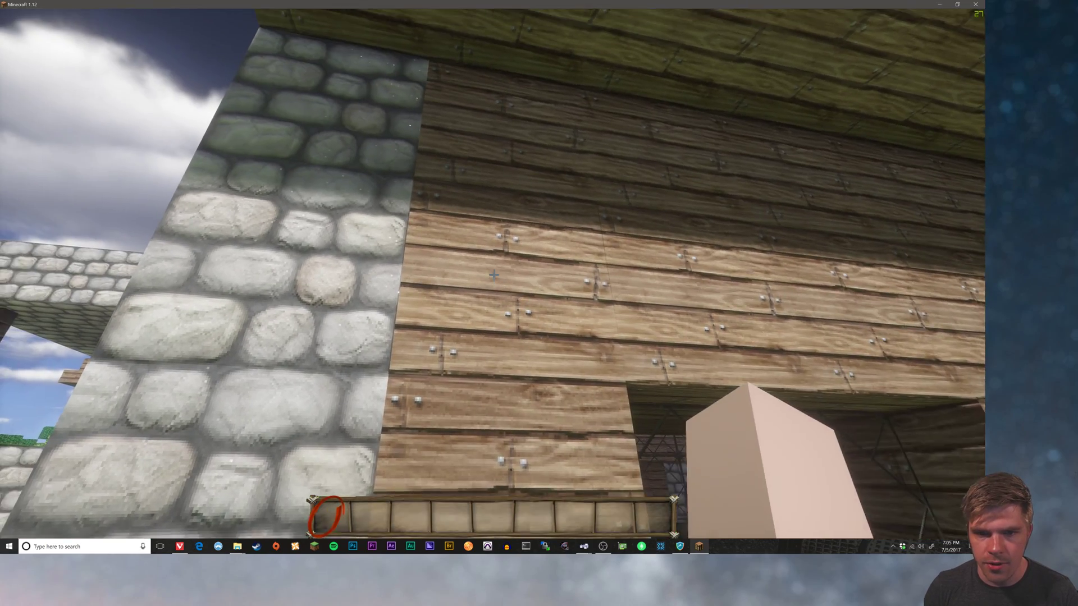
key(a)
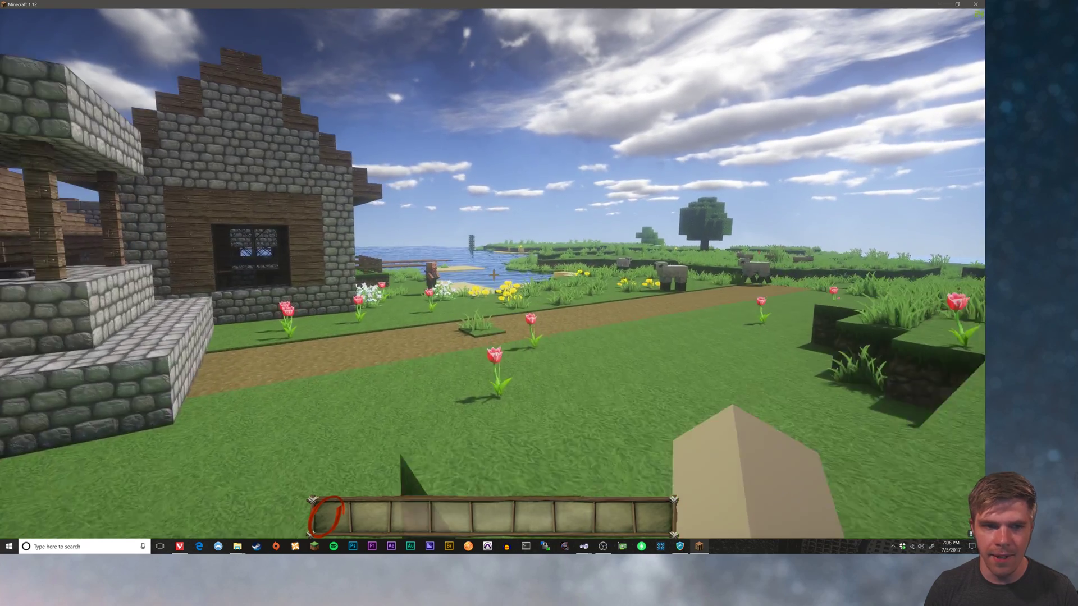
key(w)
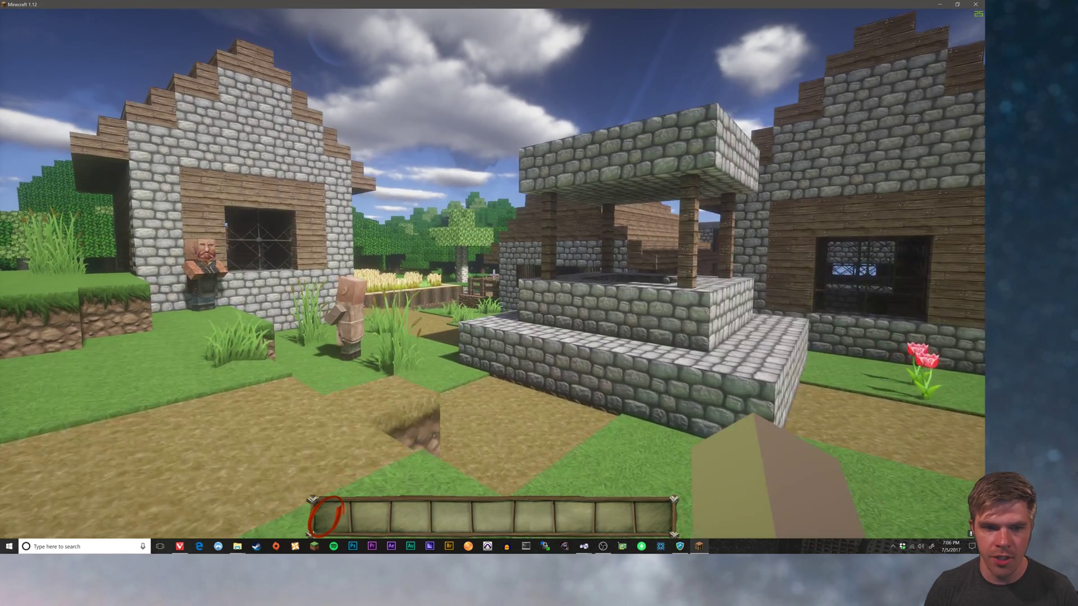
key(w)
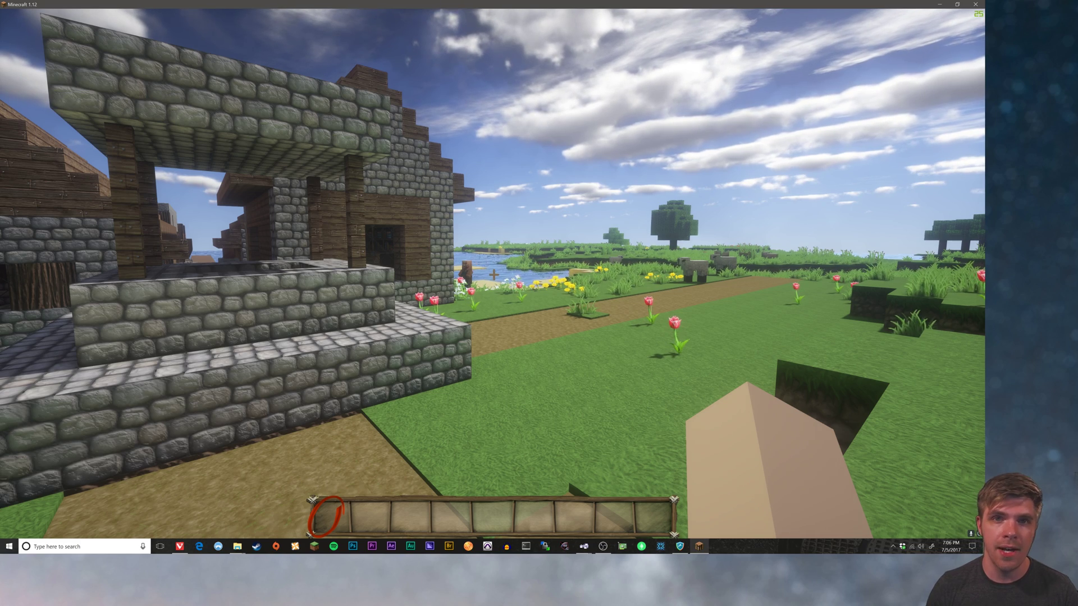
Back away from the well to view it whole, and walk across the dirt path into the meadow to examine the flowers, grass and shoreline.
key(d)
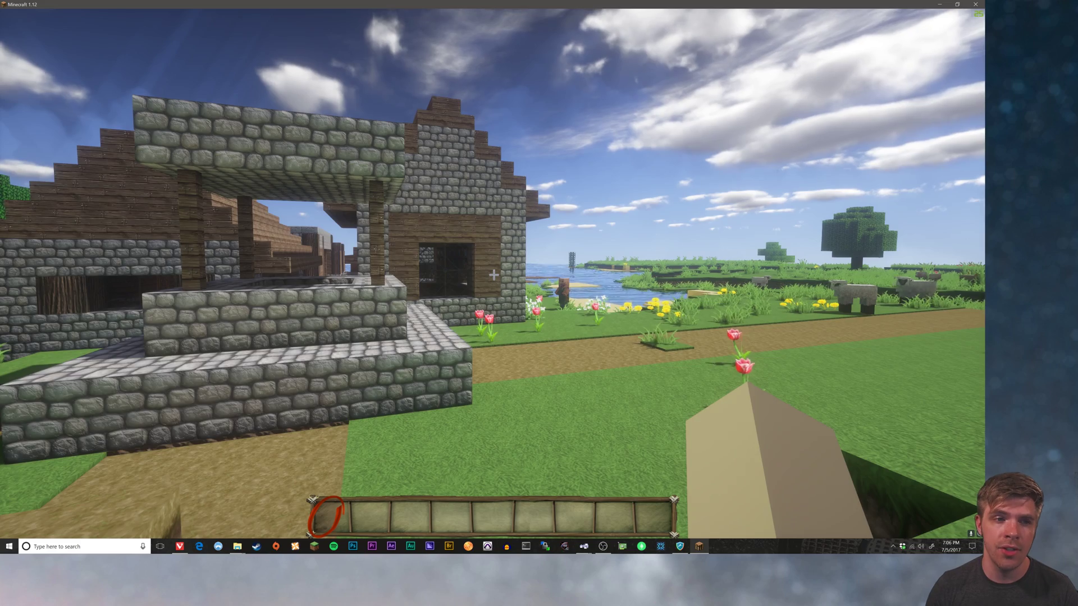
key(s)
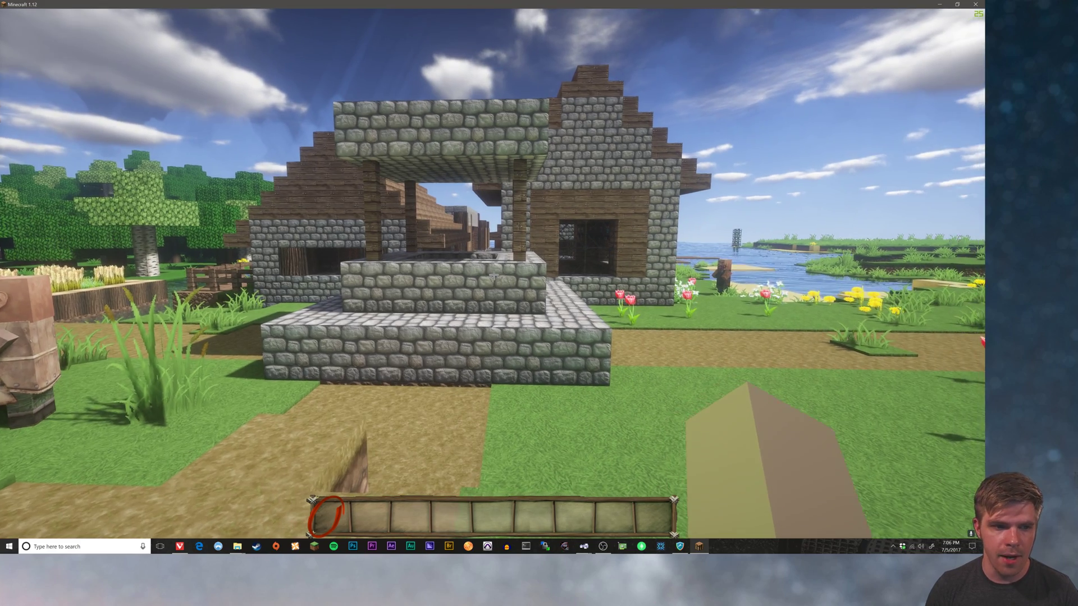
key(w)
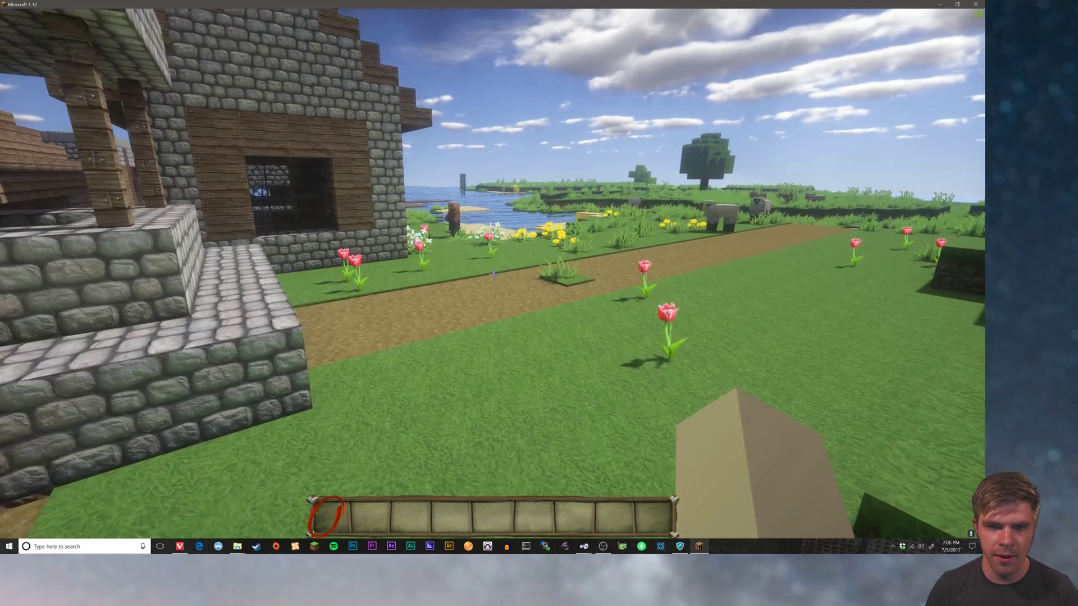
key(w)
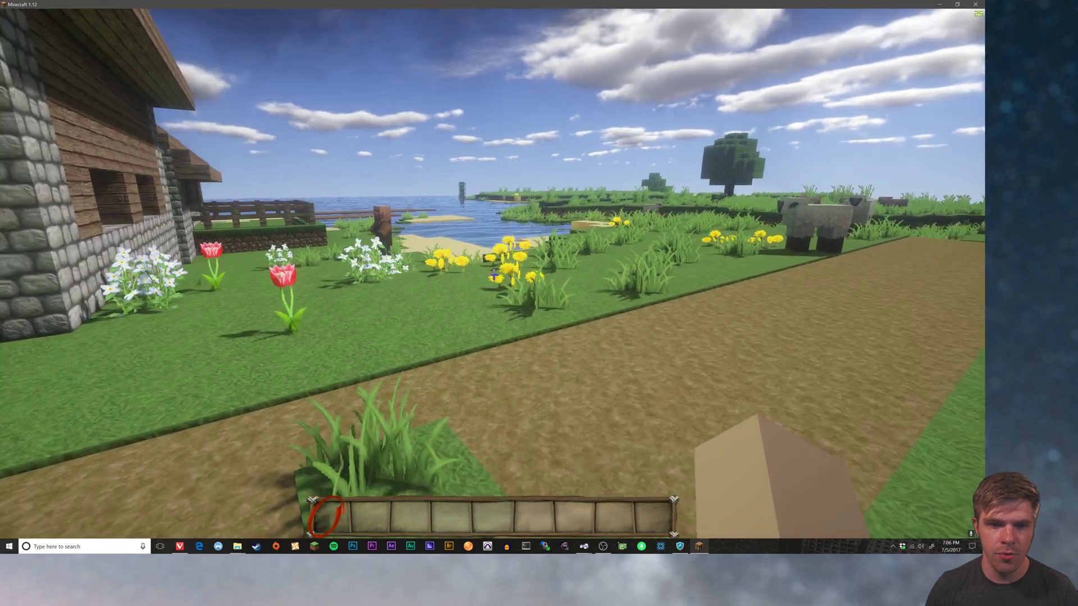
key(w)
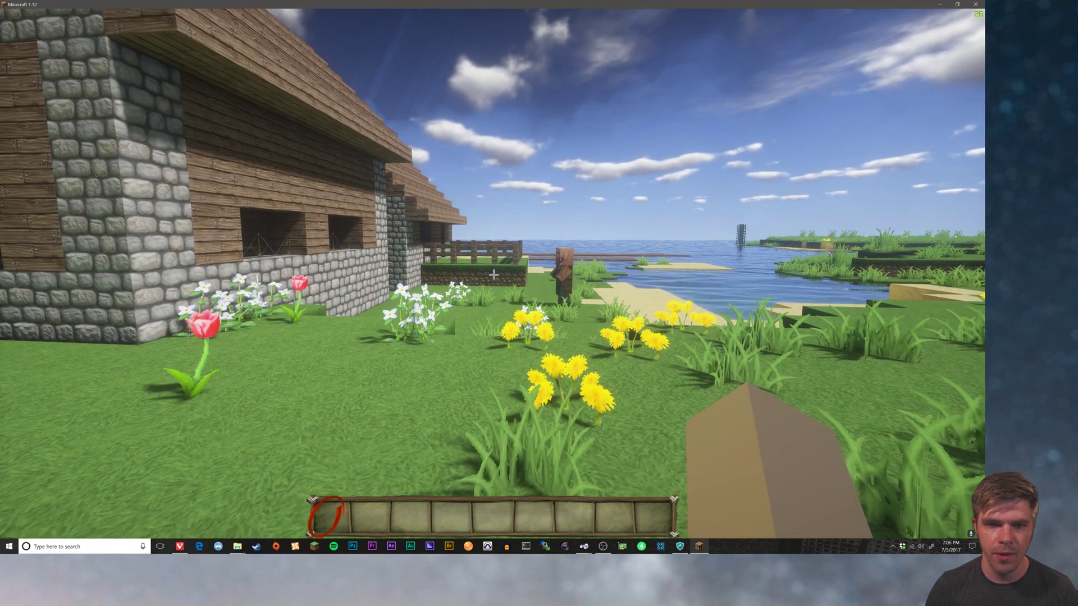
key(d)
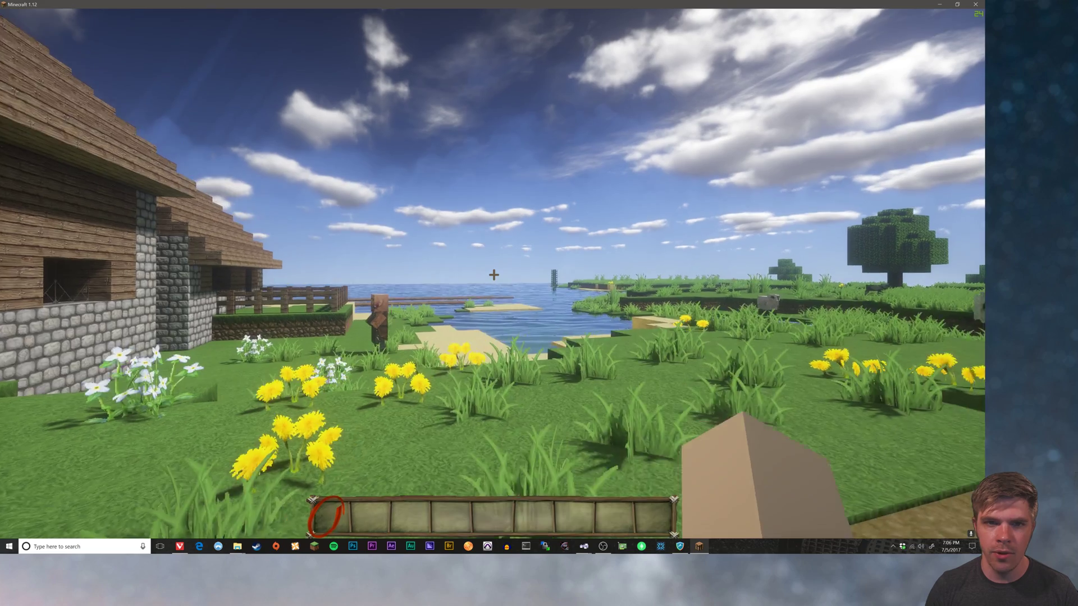